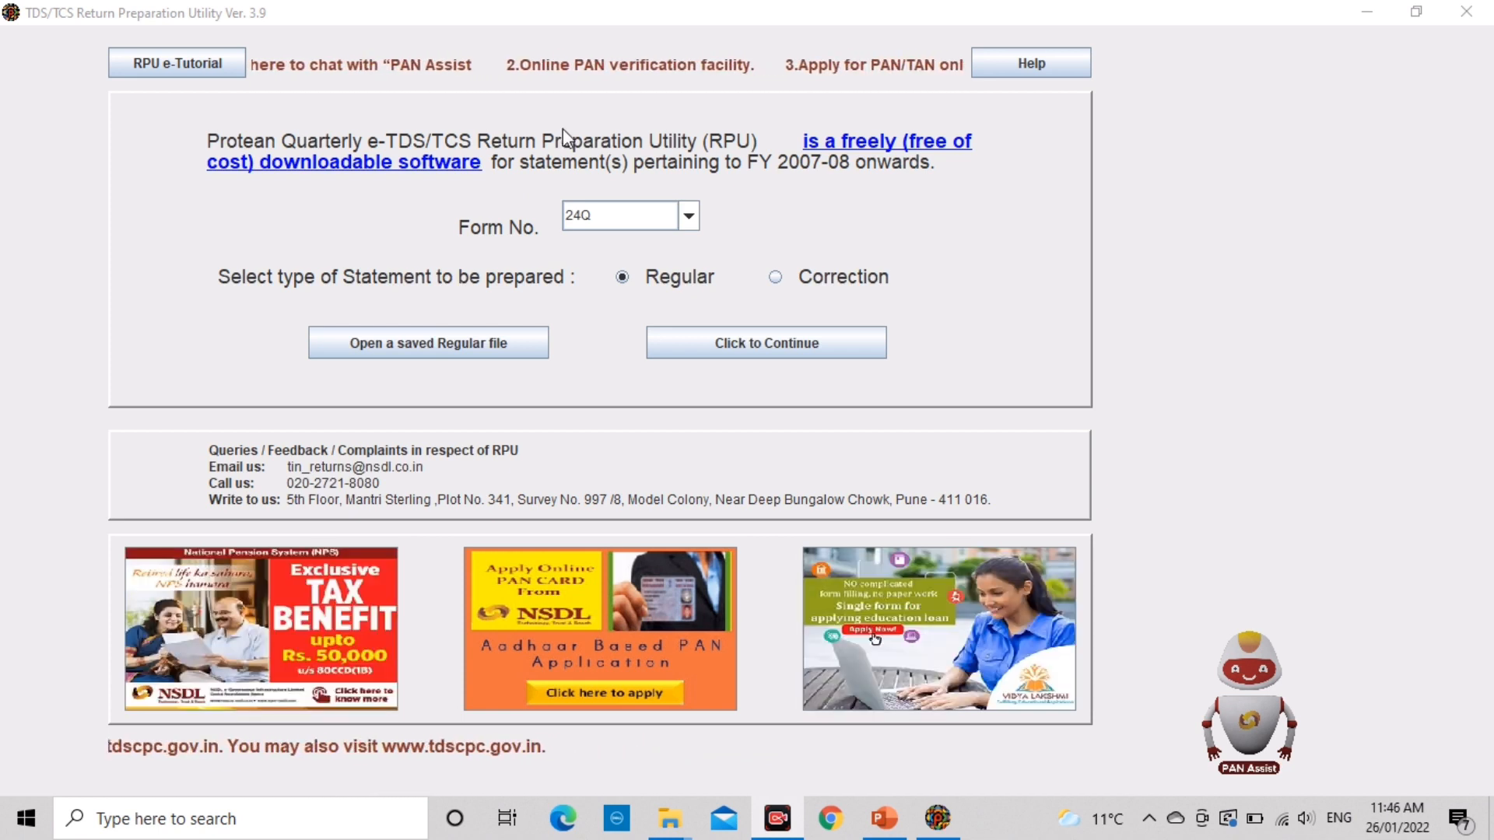
Step: Select Form 24Q, set the statement type to Correction, and acknowledge the import reminder
{"action": "left_click", "coordinate": [688, 217]}
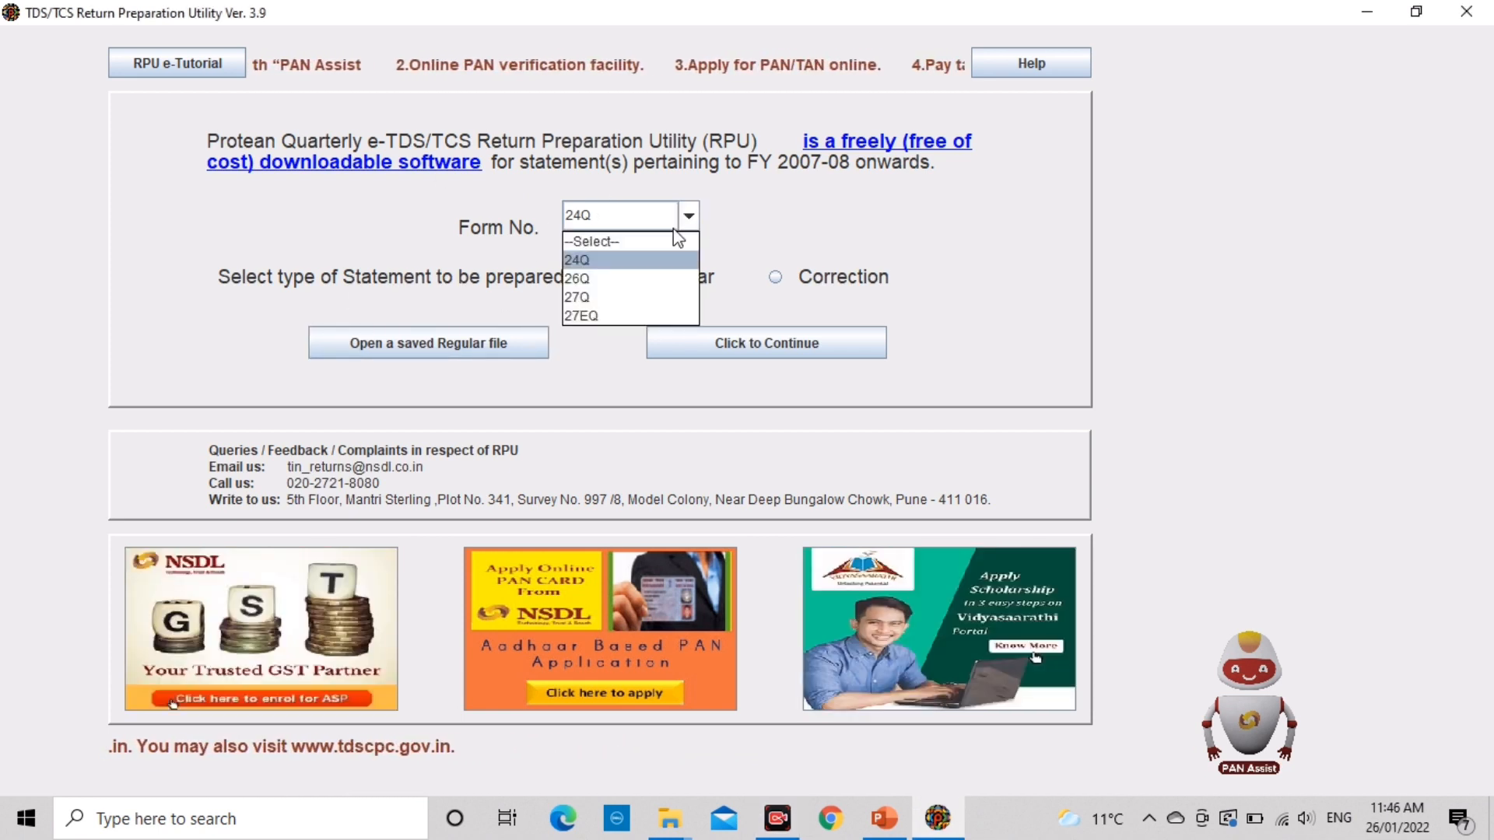
{"action": "left_click", "coordinate": [610, 259]}
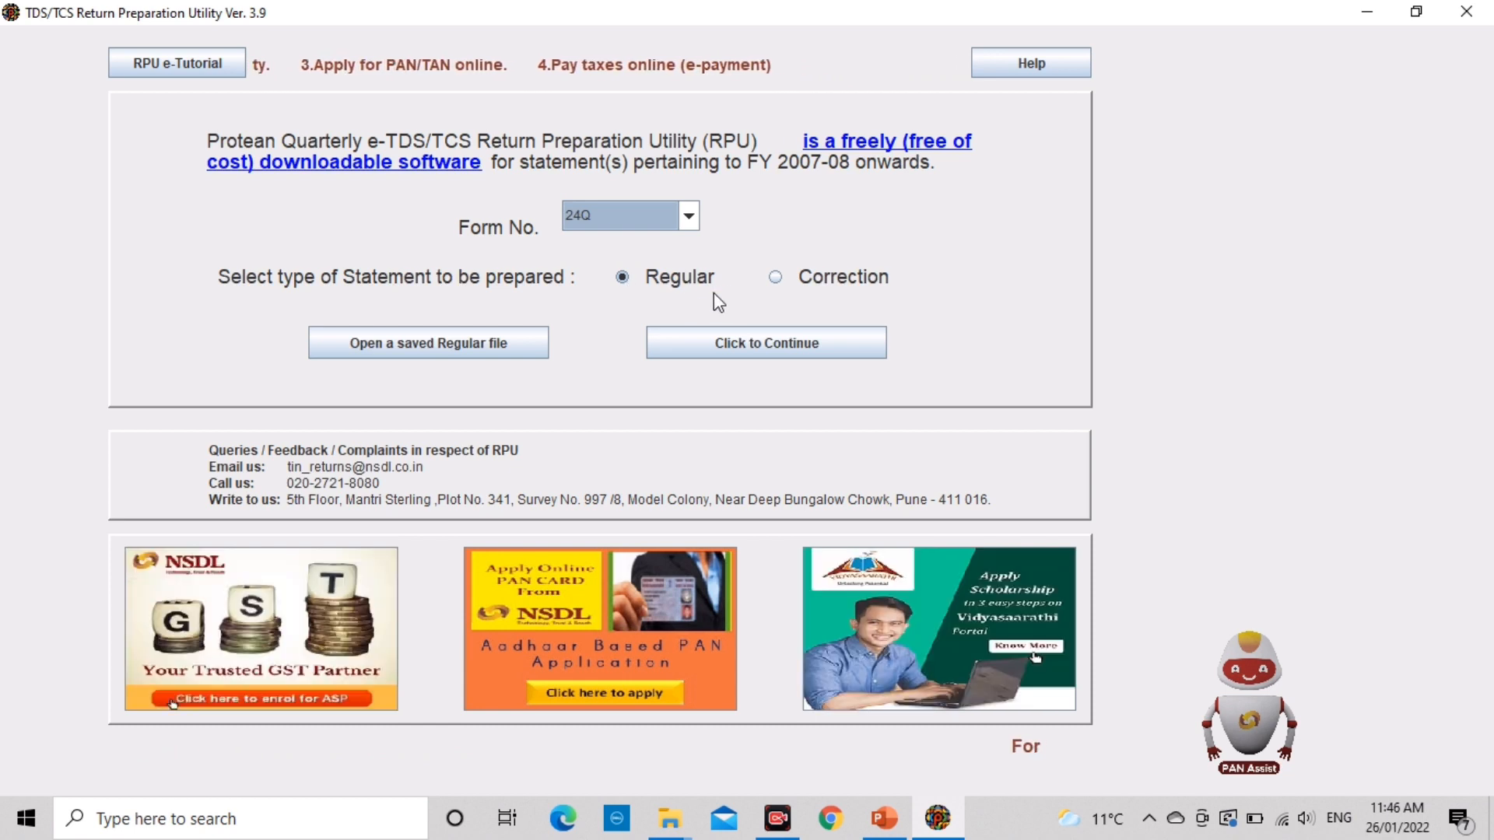
{"action": "left_click", "coordinate": [774, 277]}
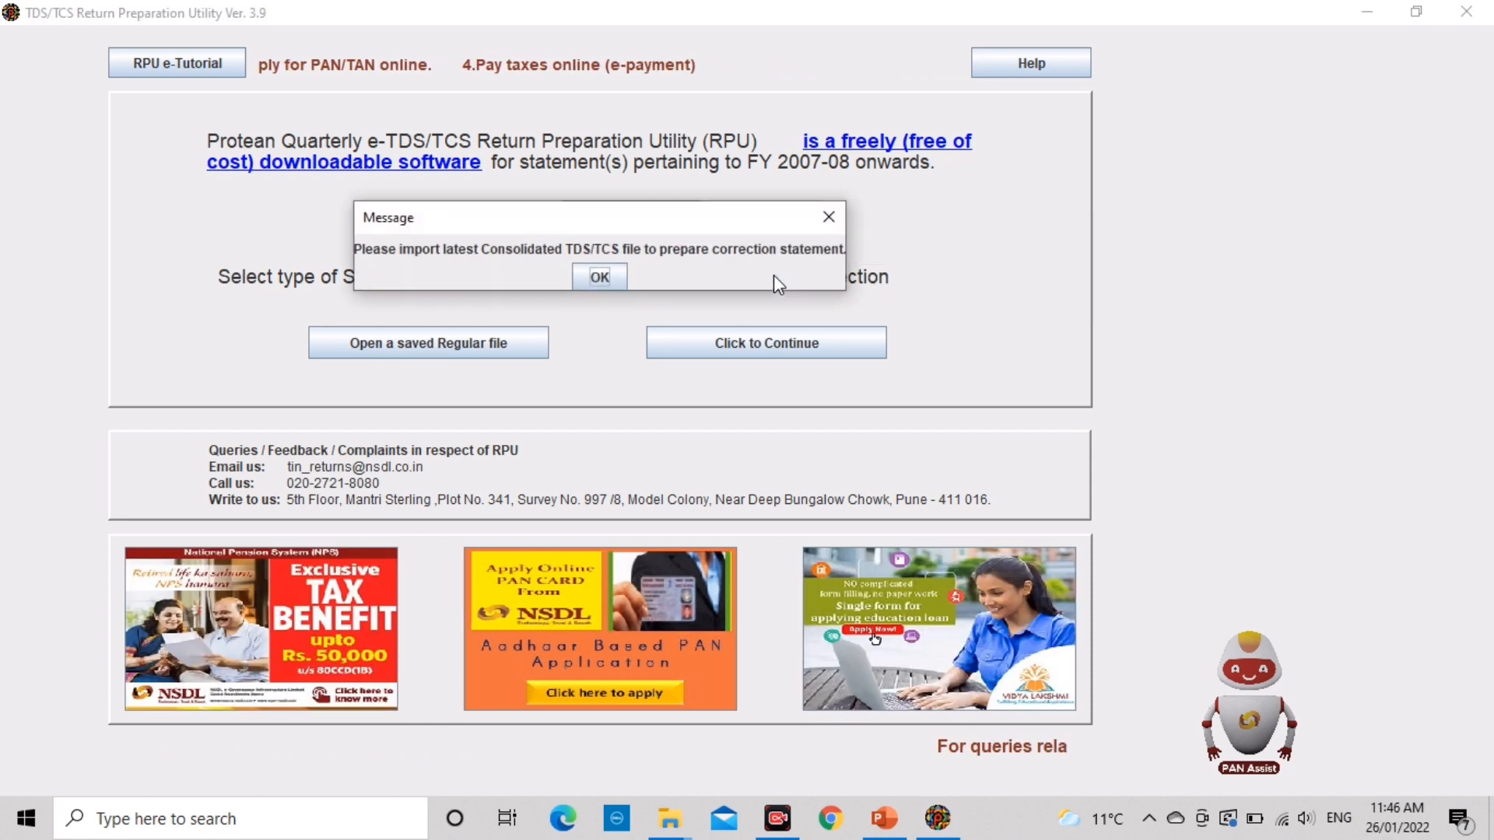
{"action": "left_click", "coordinate": [604, 277]}
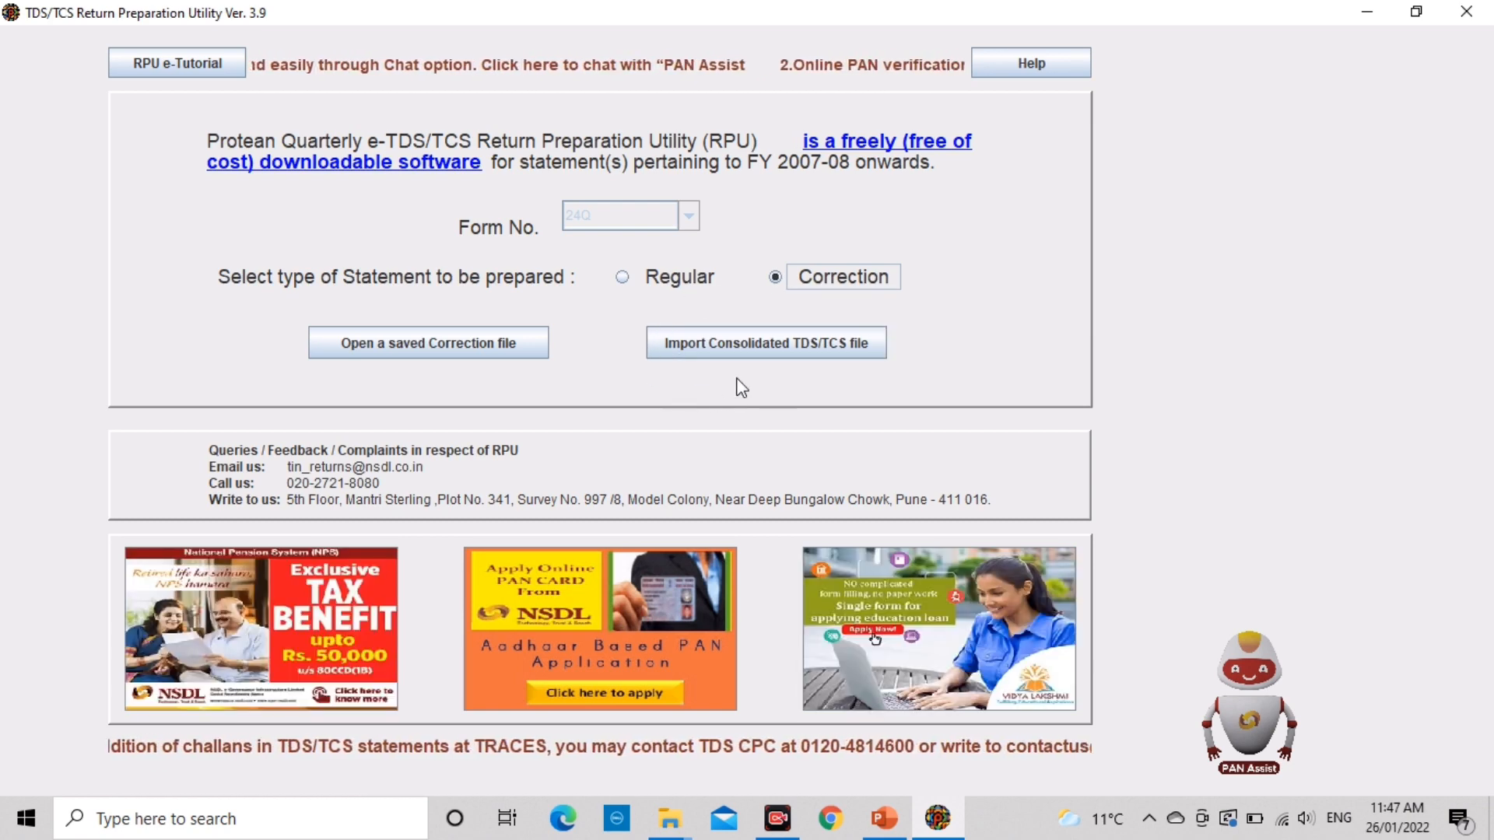
{"action": "key", "text": "alt+Tab"}
{"action": "key", "text": "alt+Tab"}
{"action": "key", "text": "alt+Tab"}
{"action": "key", "text": "alt+Tab"}
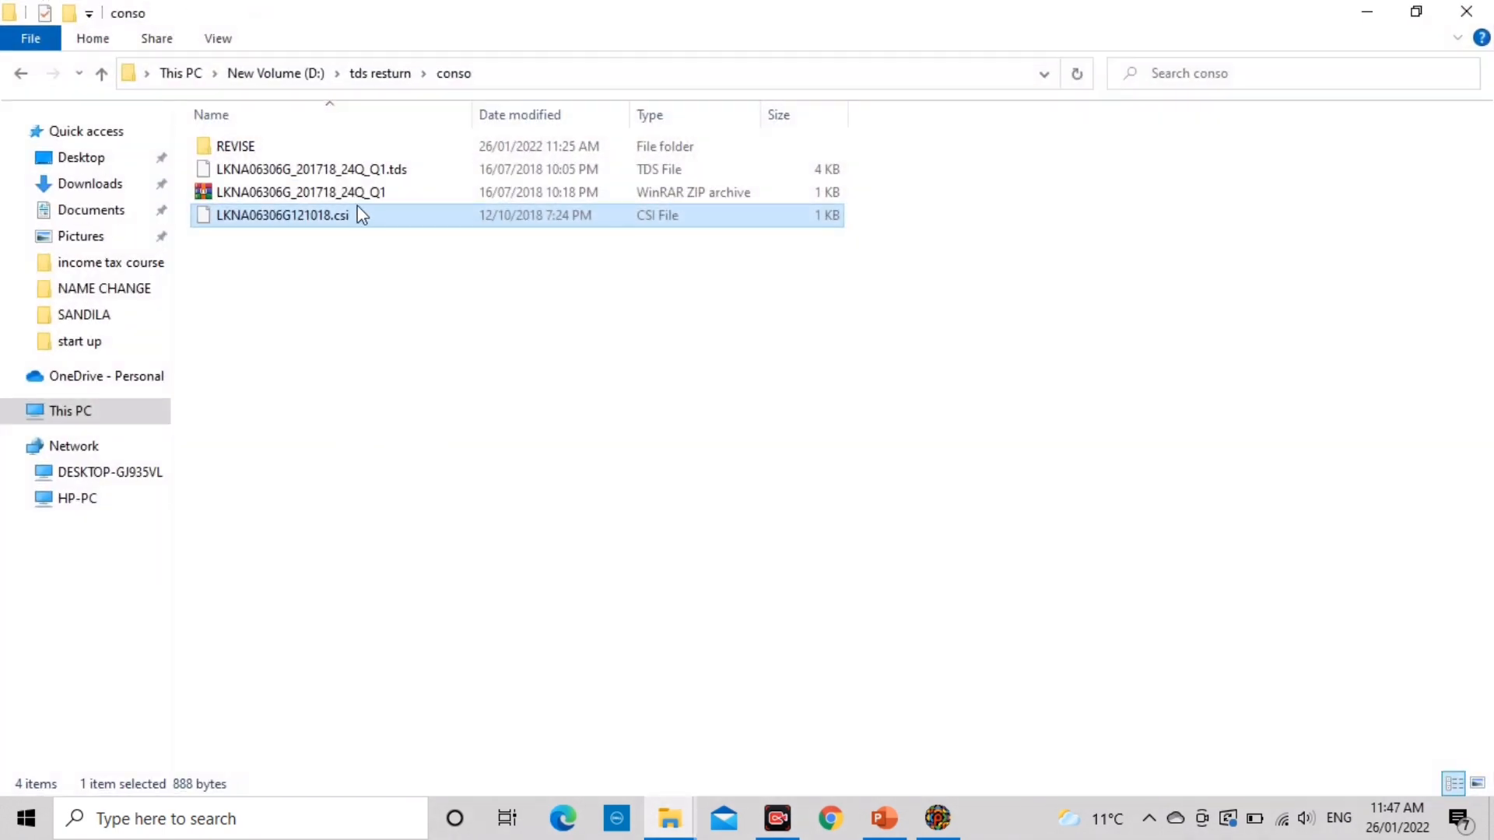
{"action": "left_click", "coordinate": [343, 198]}
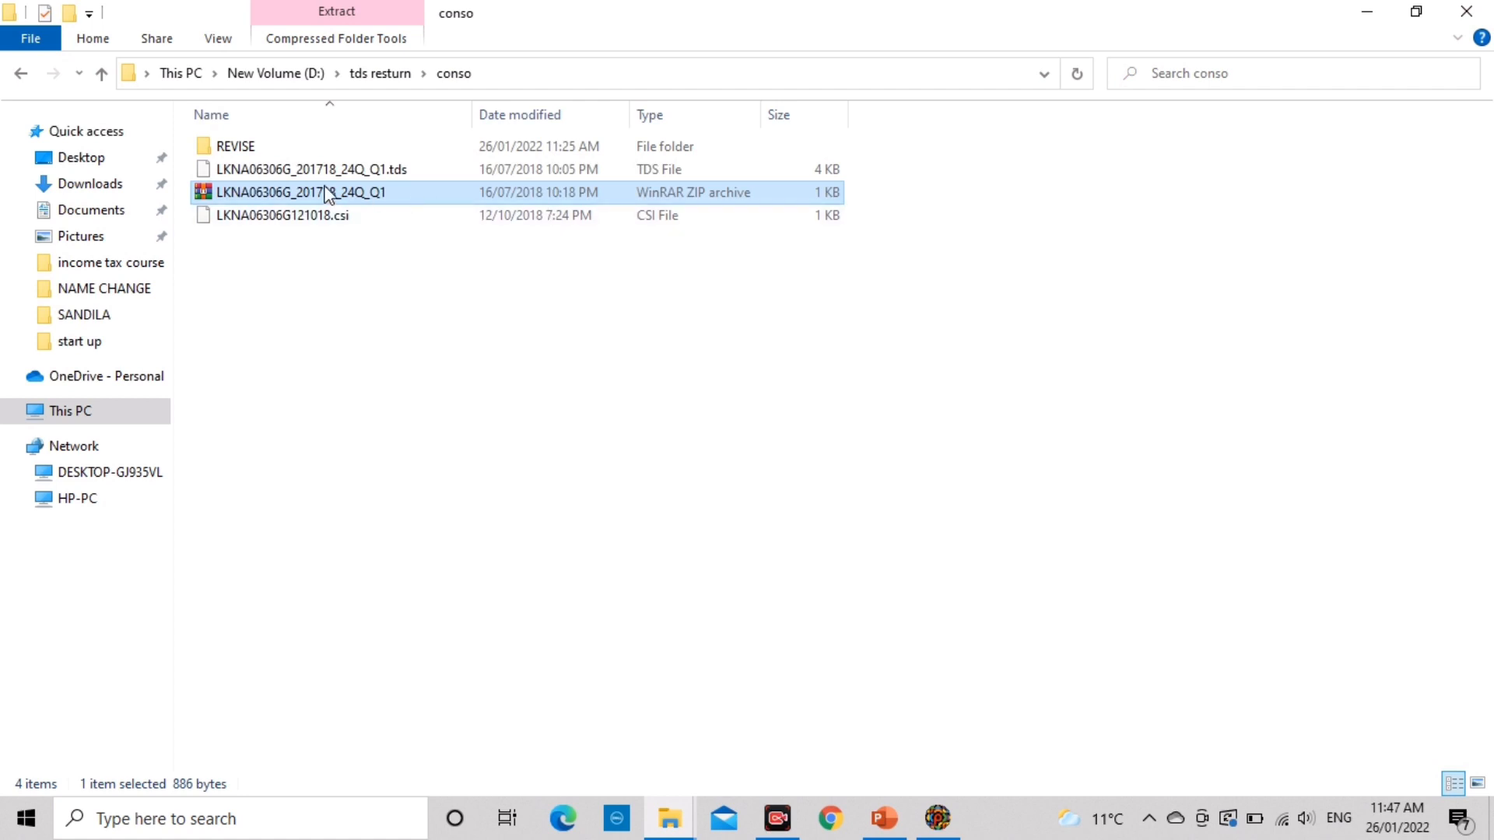
{"action": "right_click", "coordinate": [289, 199]}
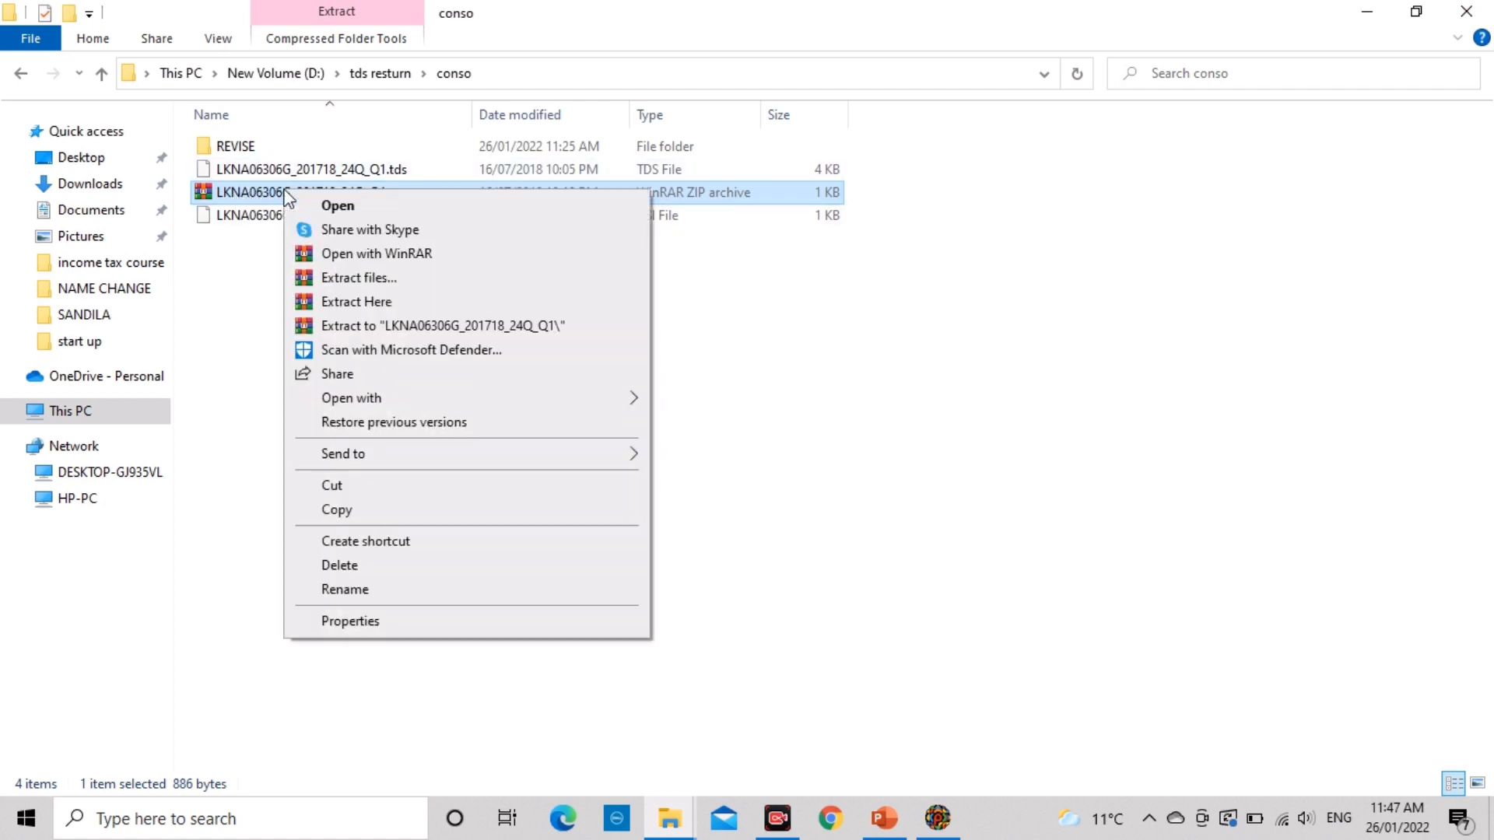
{"action": "left_click", "coordinate": [374, 306]}
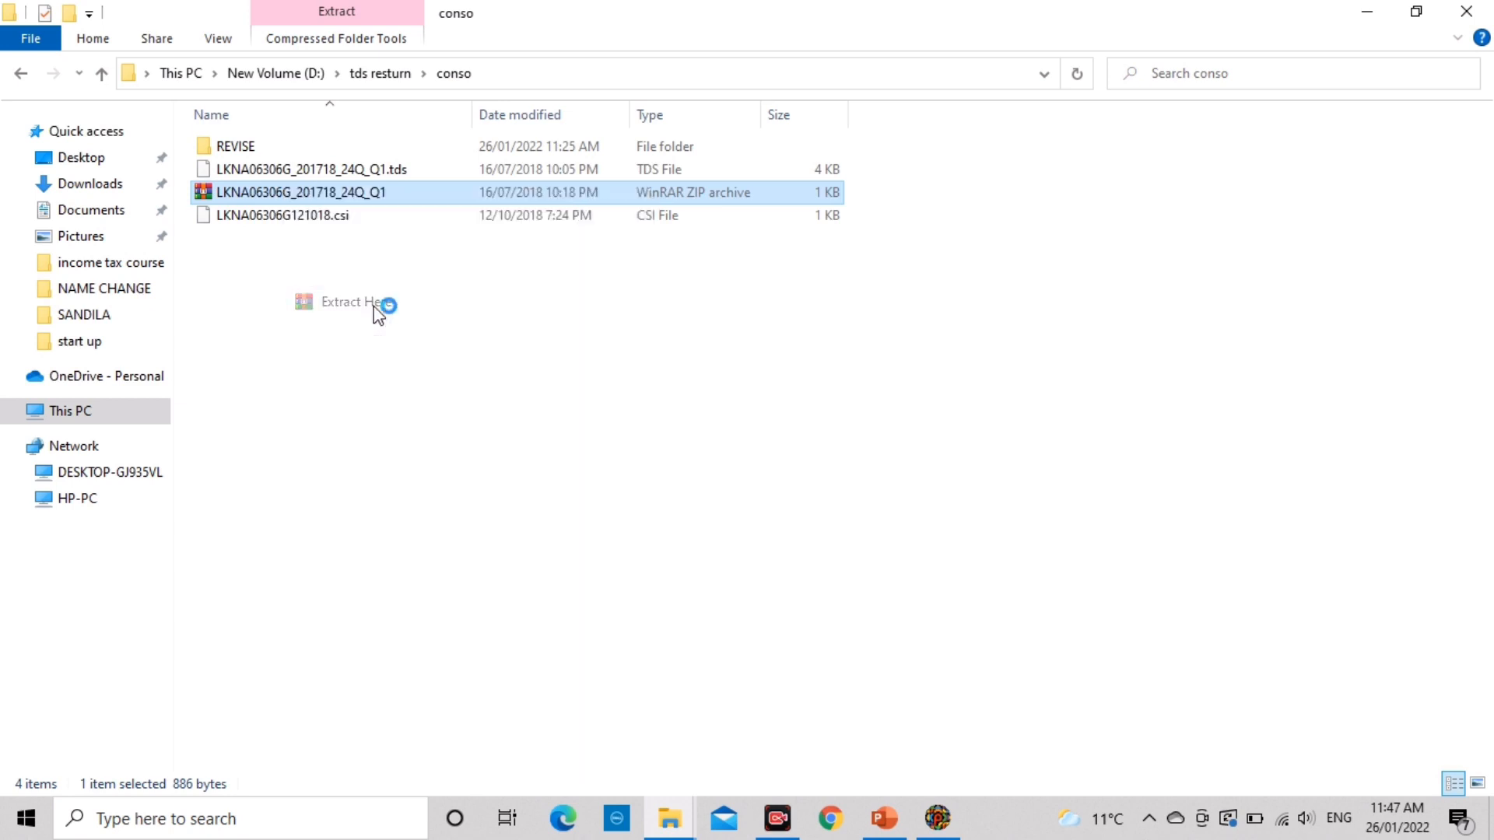
{"action": "left_click", "coordinate": [721, 532]}
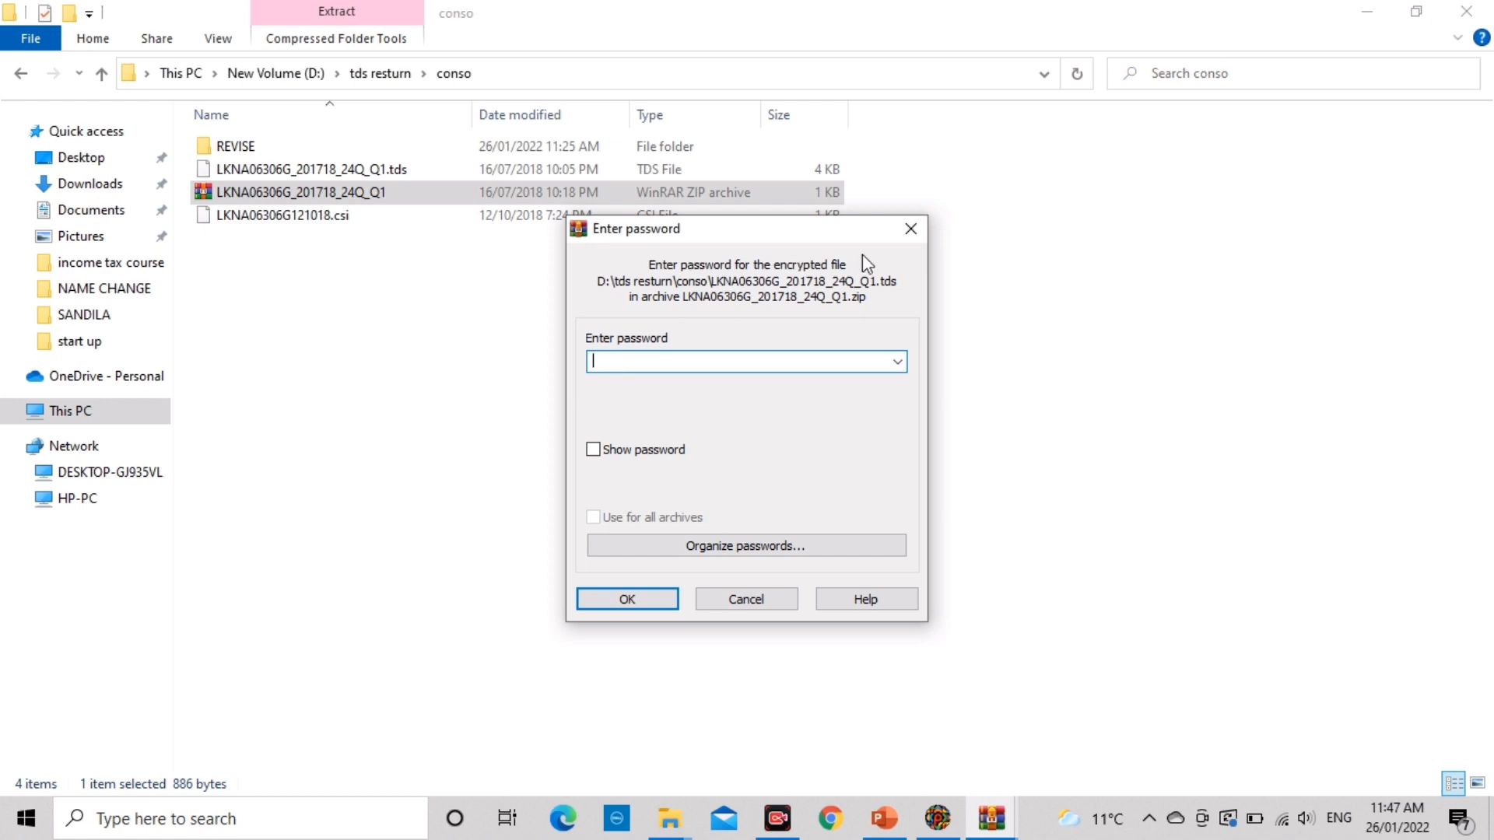
{"action": "left_click", "coordinate": [918, 232]}
{"action": "left_click", "coordinate": [333, 171]}
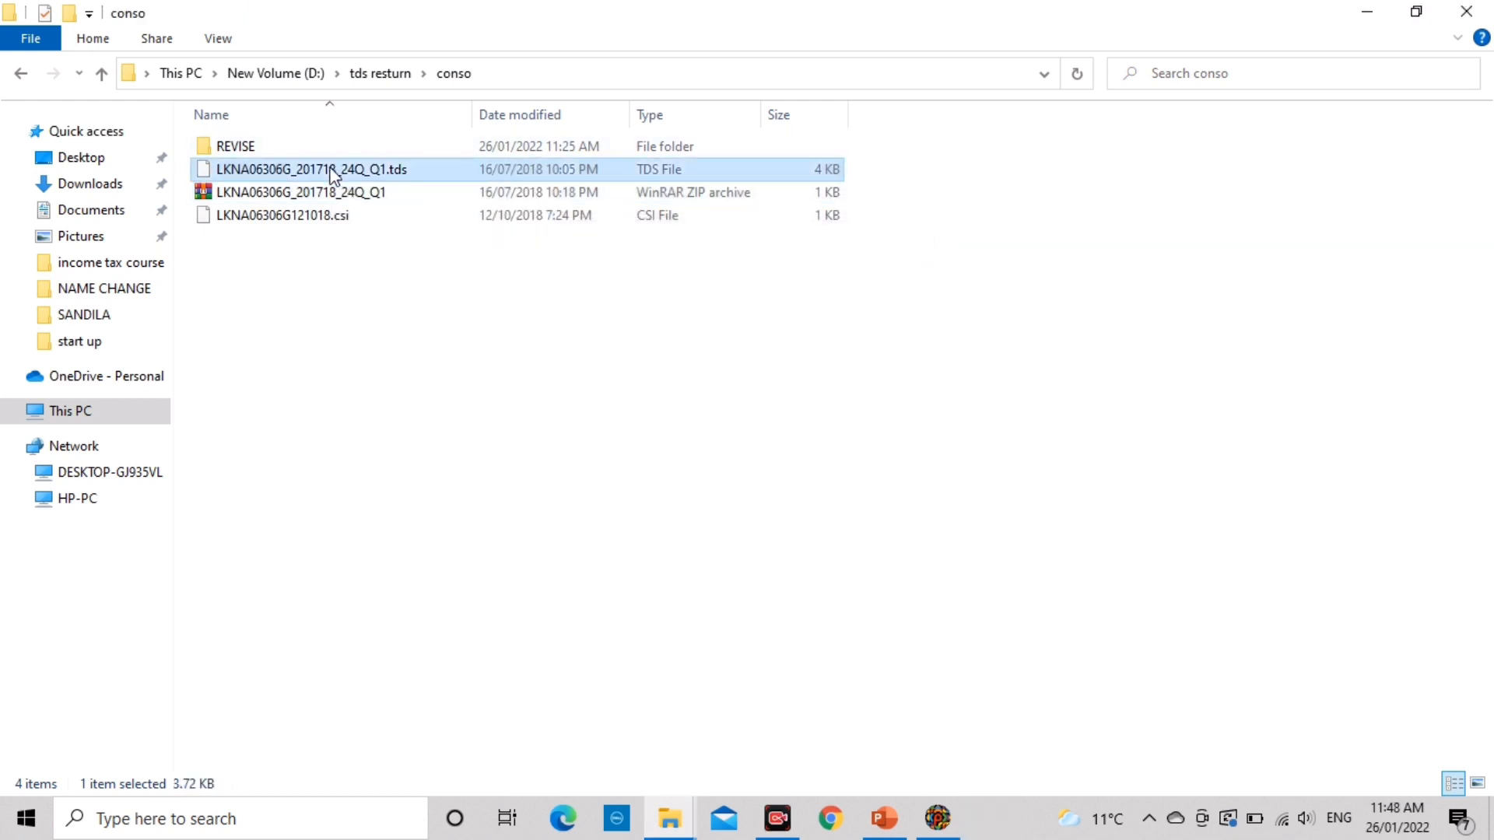
{"action": "key", "text": "Up"}
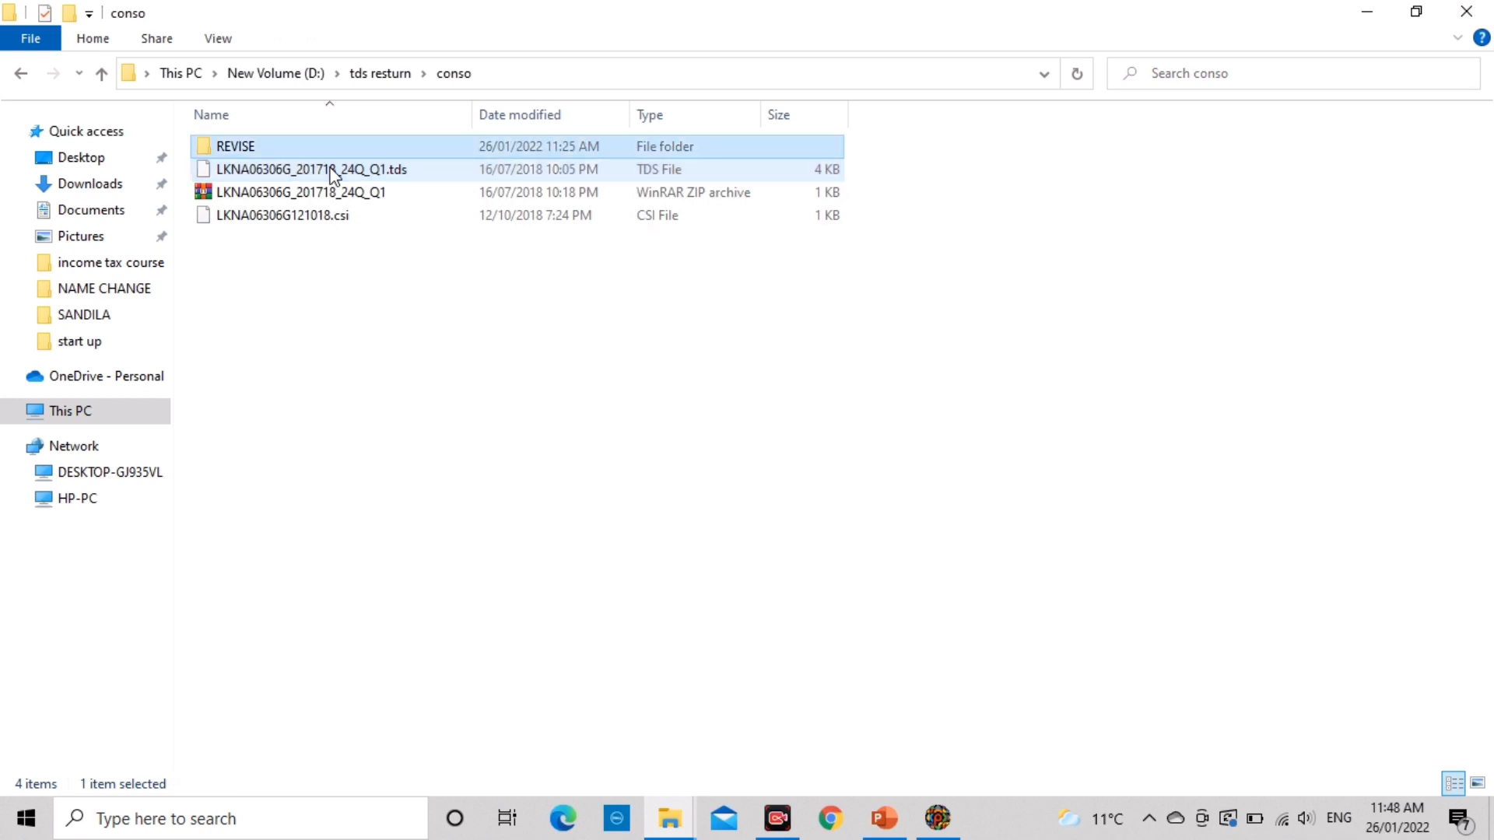
{"action": "key", "text": "Down"}
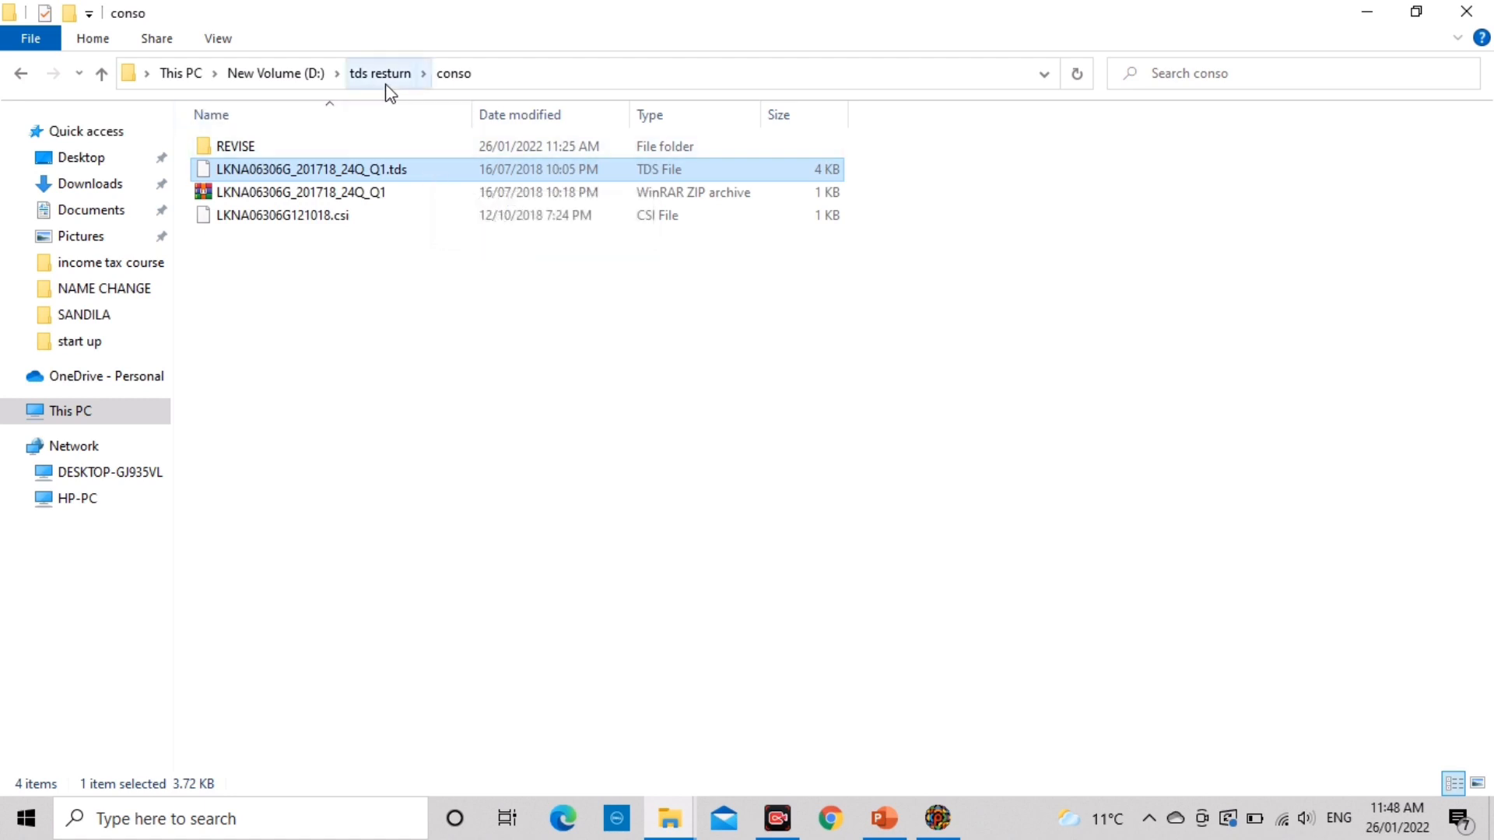
{"action": "key", "text": "alt+Tab"}
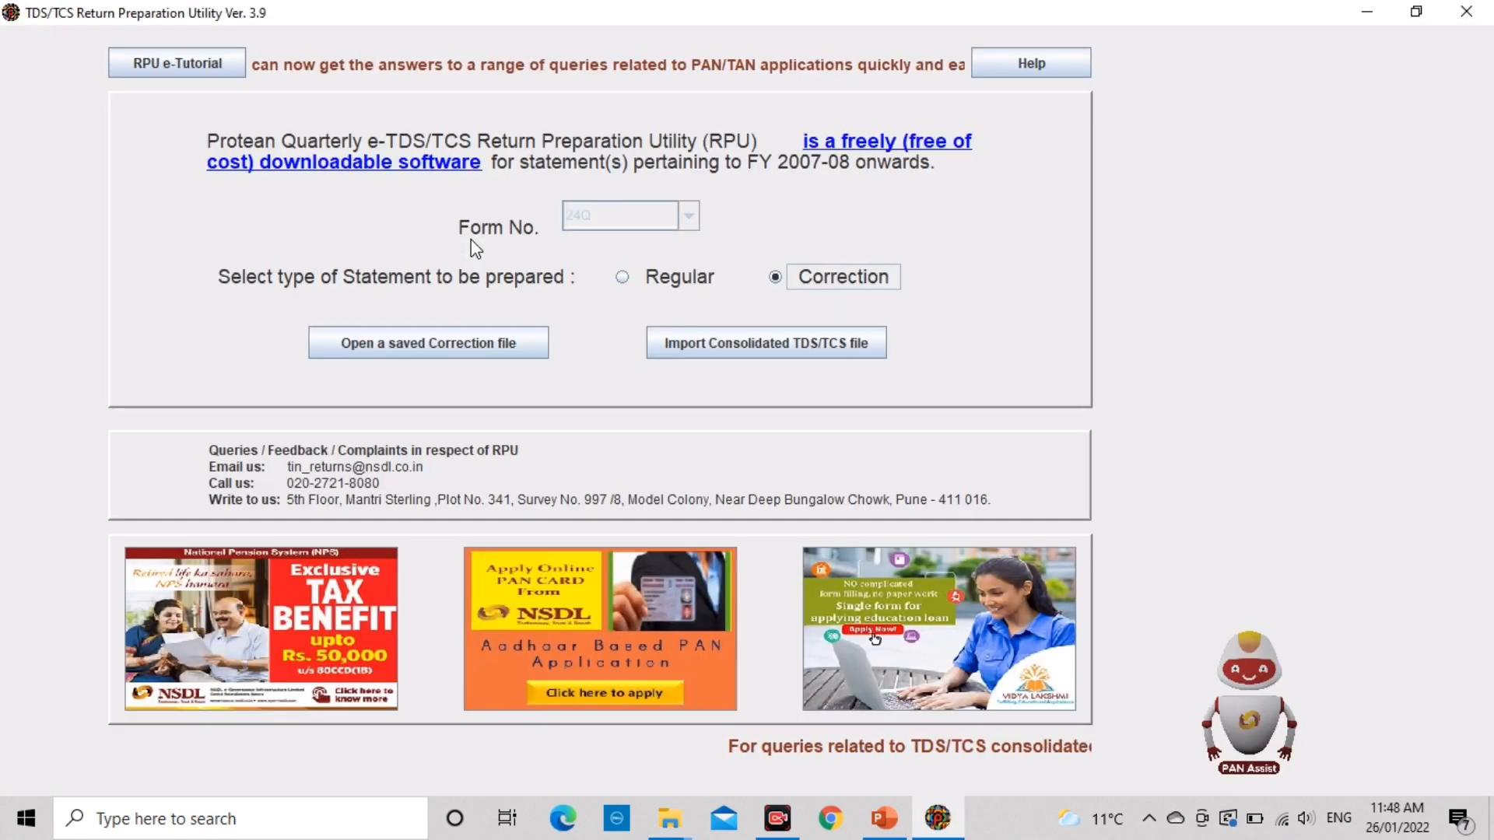
{"action": "left_click", "coordinate": [753, 343]}
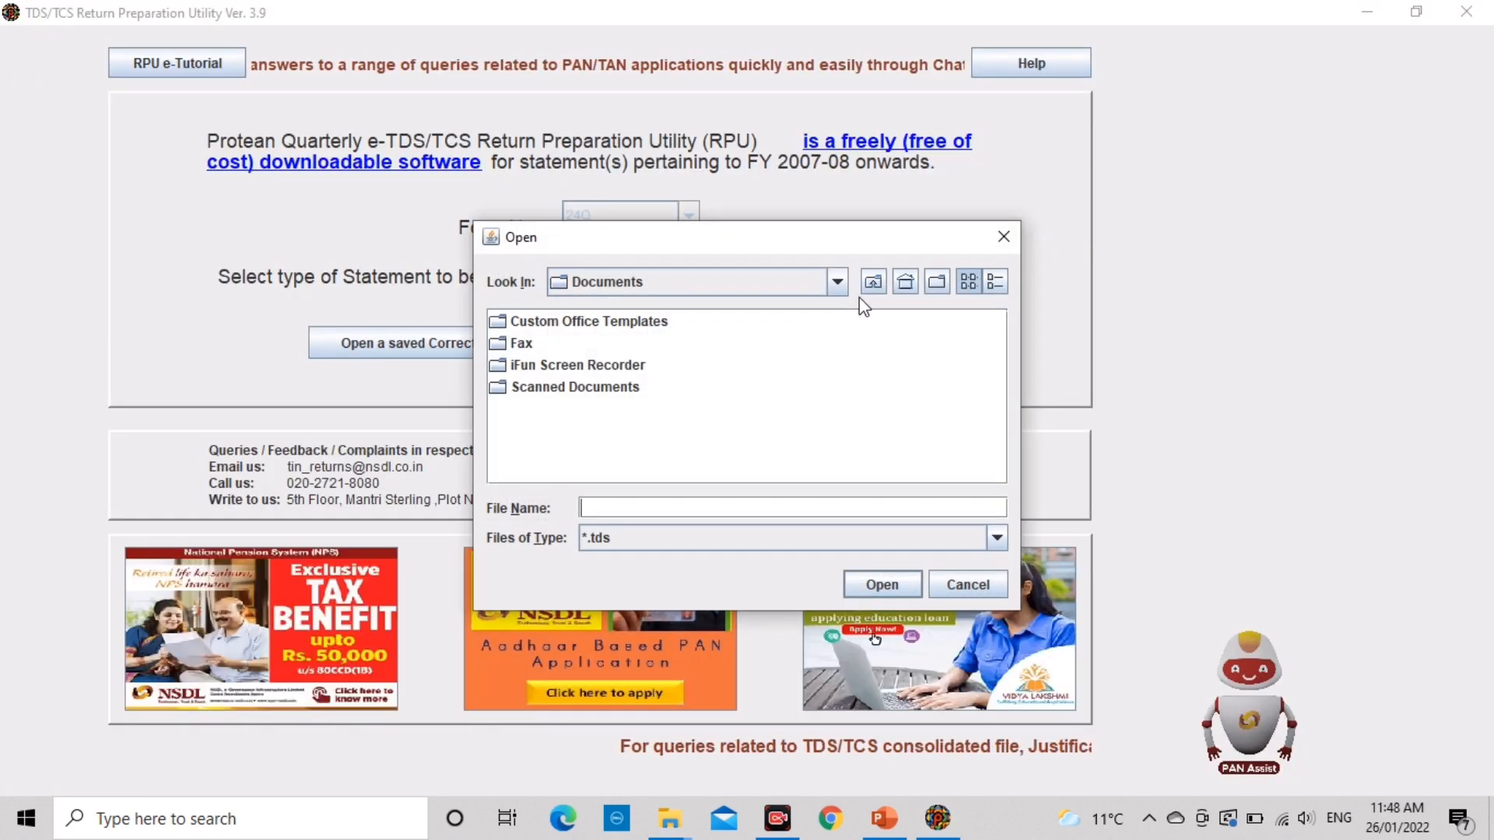
Step: In the import dialog, browse from Documents to D:\tds resturn\conso
{"action": "left_click", "coordinate": [870, 286]}
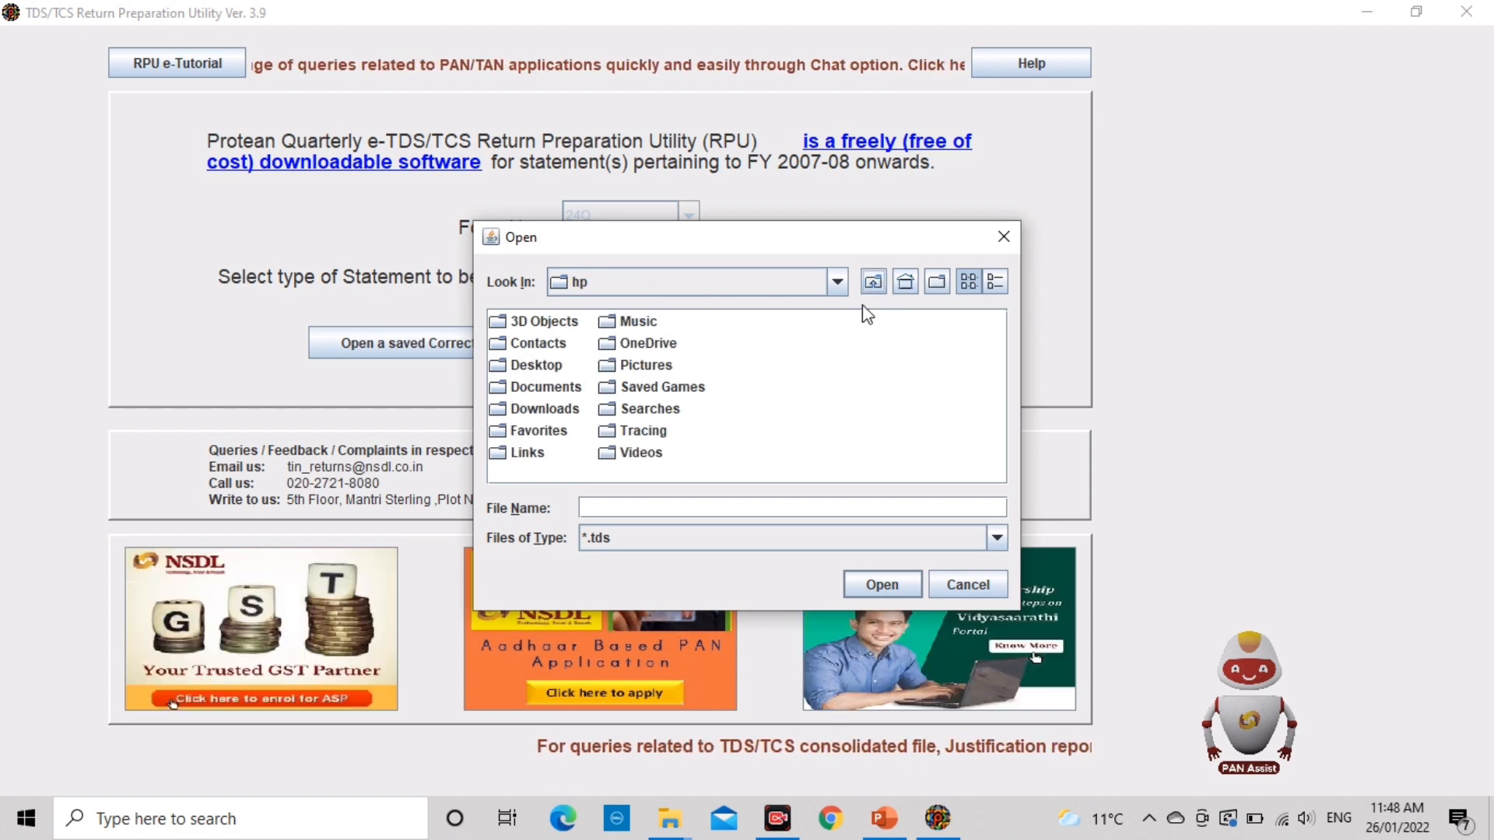
{"action": "left_click", "coordinate": [872, 287]}
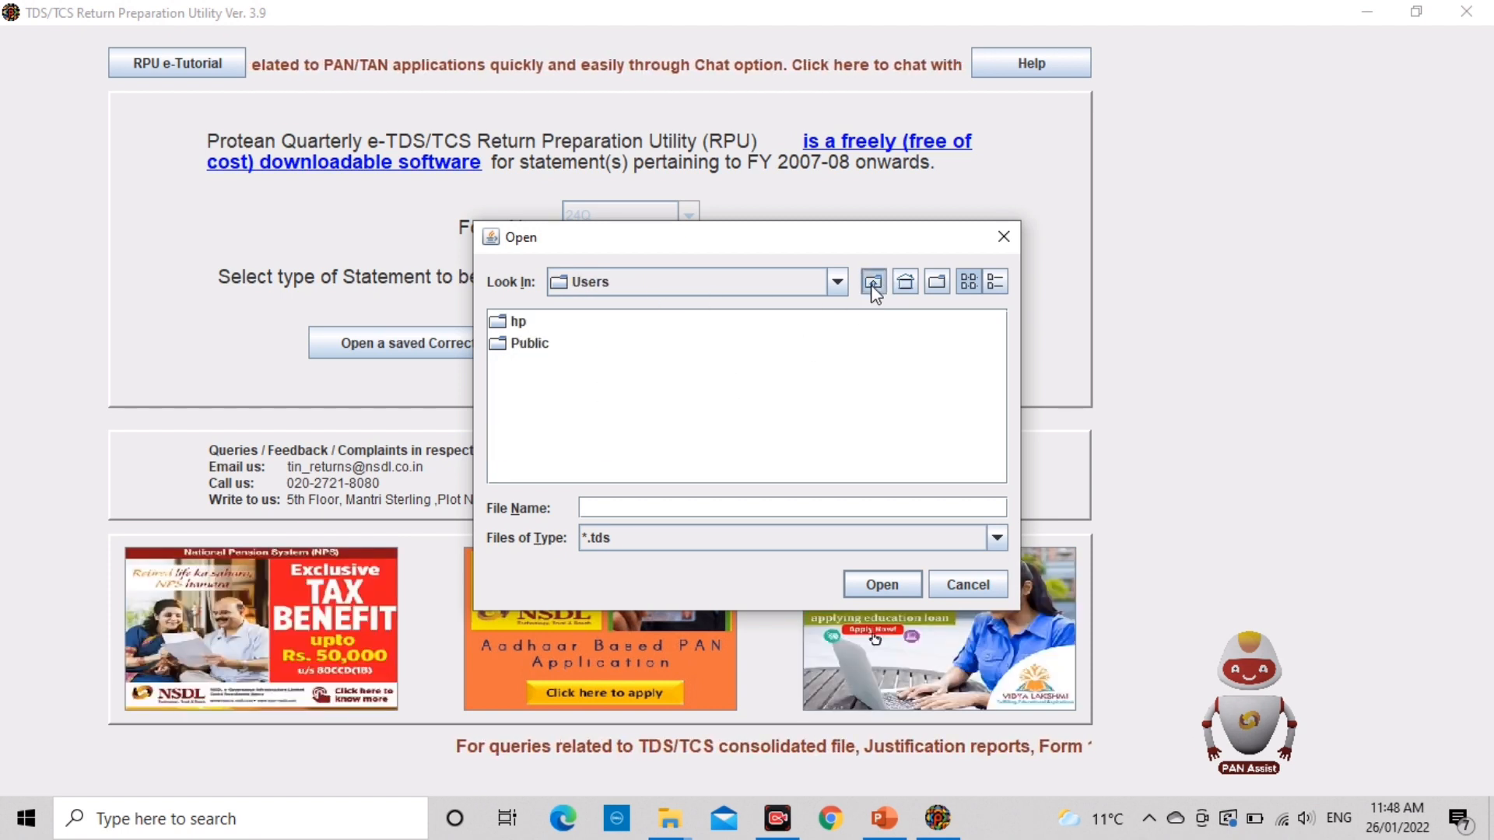
{"action": "left_click", "coordinate": [872, 287]}
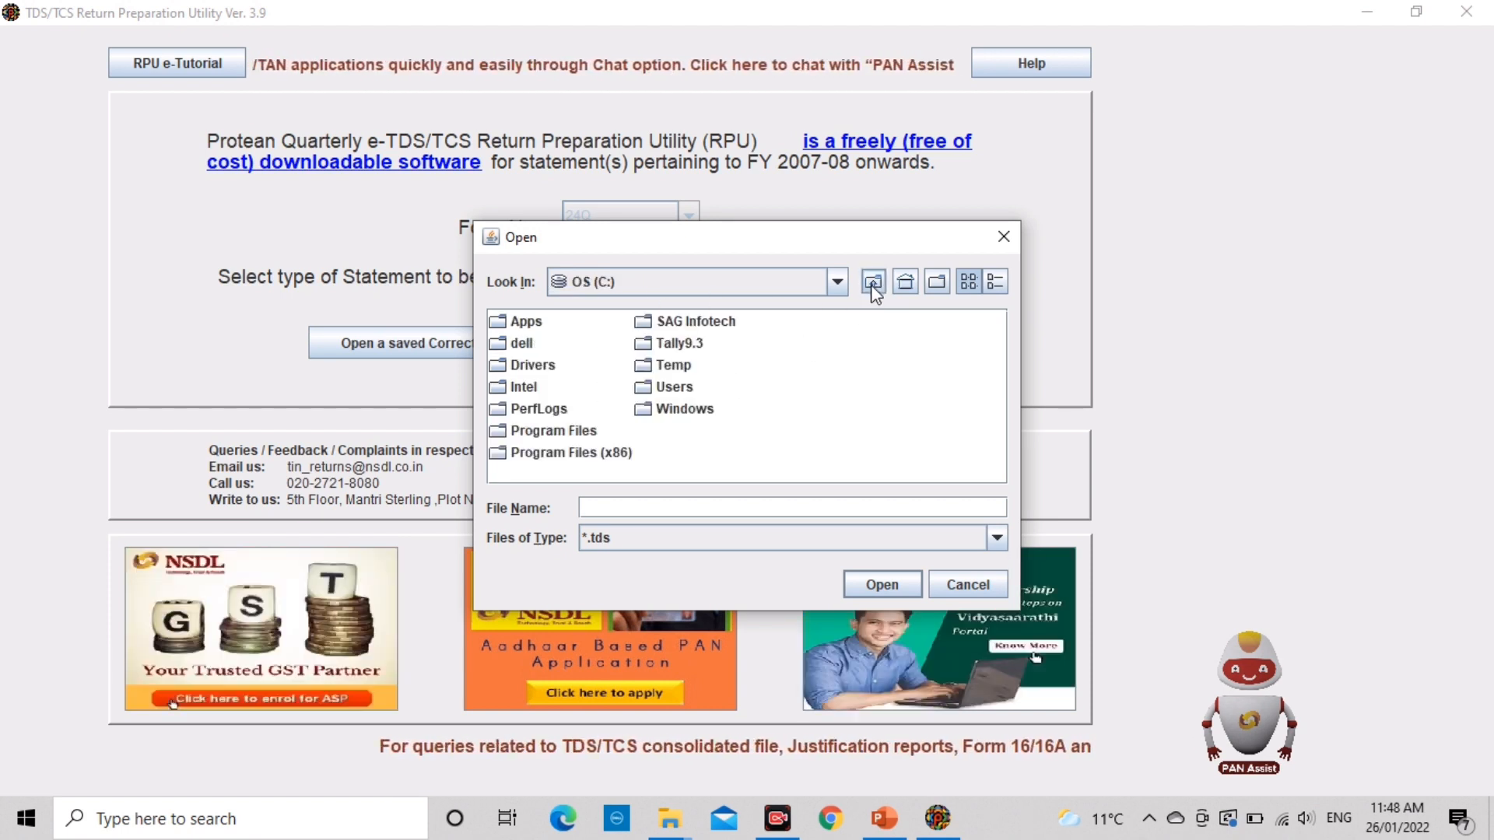
{"action": "left_click", "coordinate": [872, 287]}
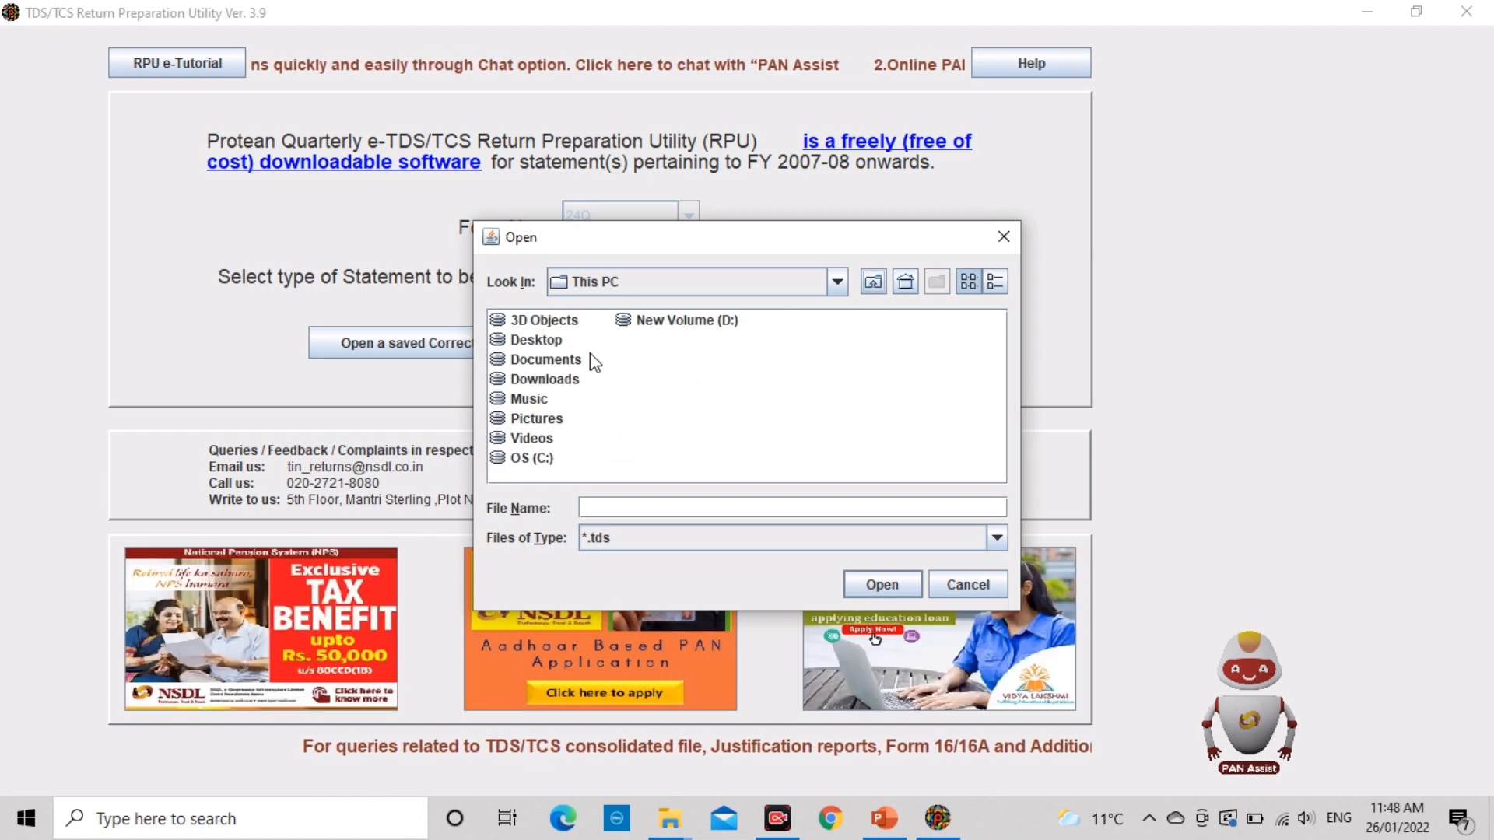
{"action": "left_click", "coordinate": [677, 322]}
{"action": "double_click", "coordinate": [677, 322]}
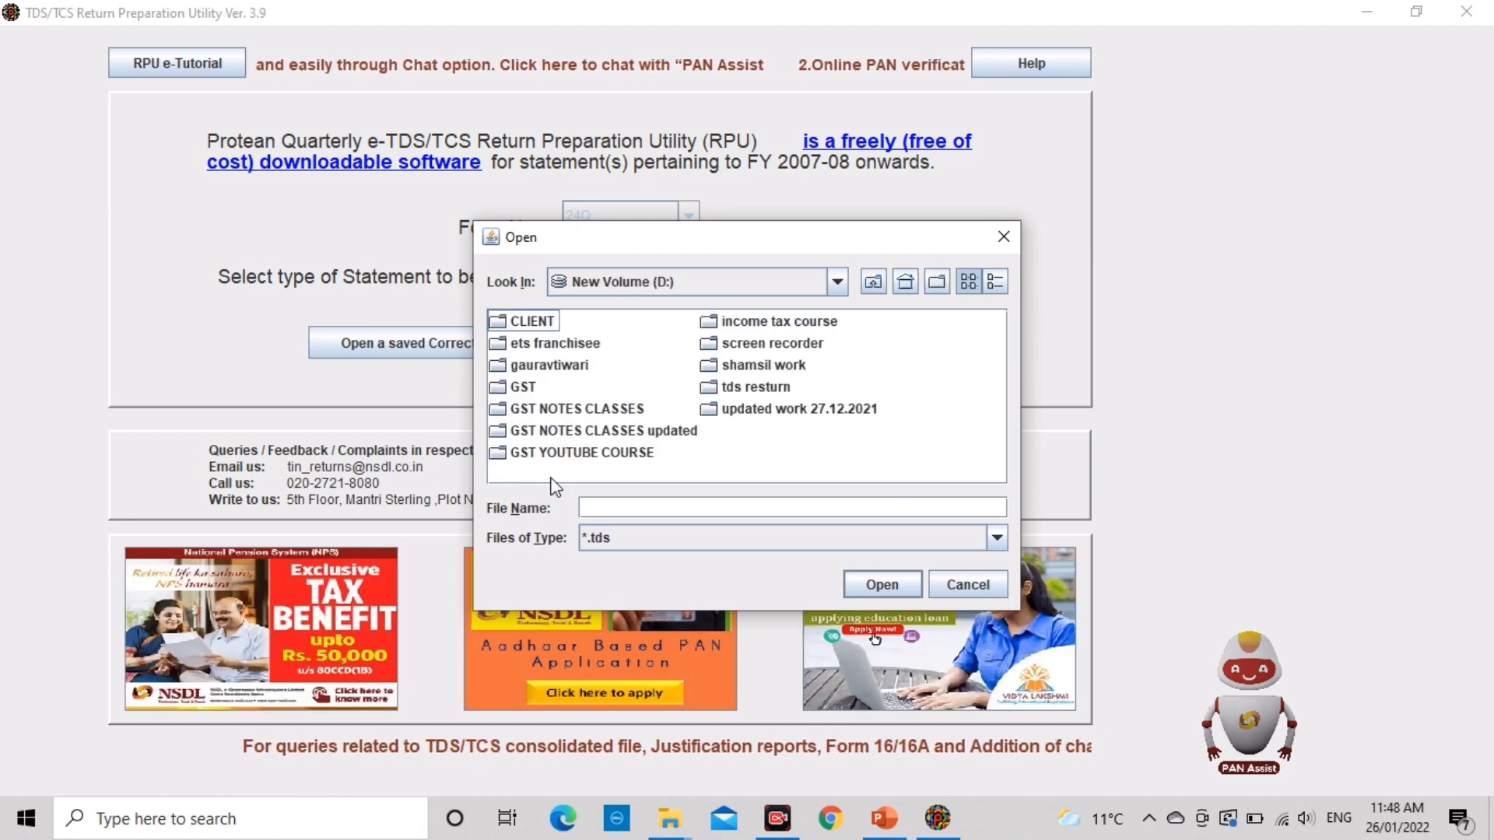
{"action": "double_click", "coordinate": [759, 388]}
{"action": "double_click", "coordinate": [529, 345]}
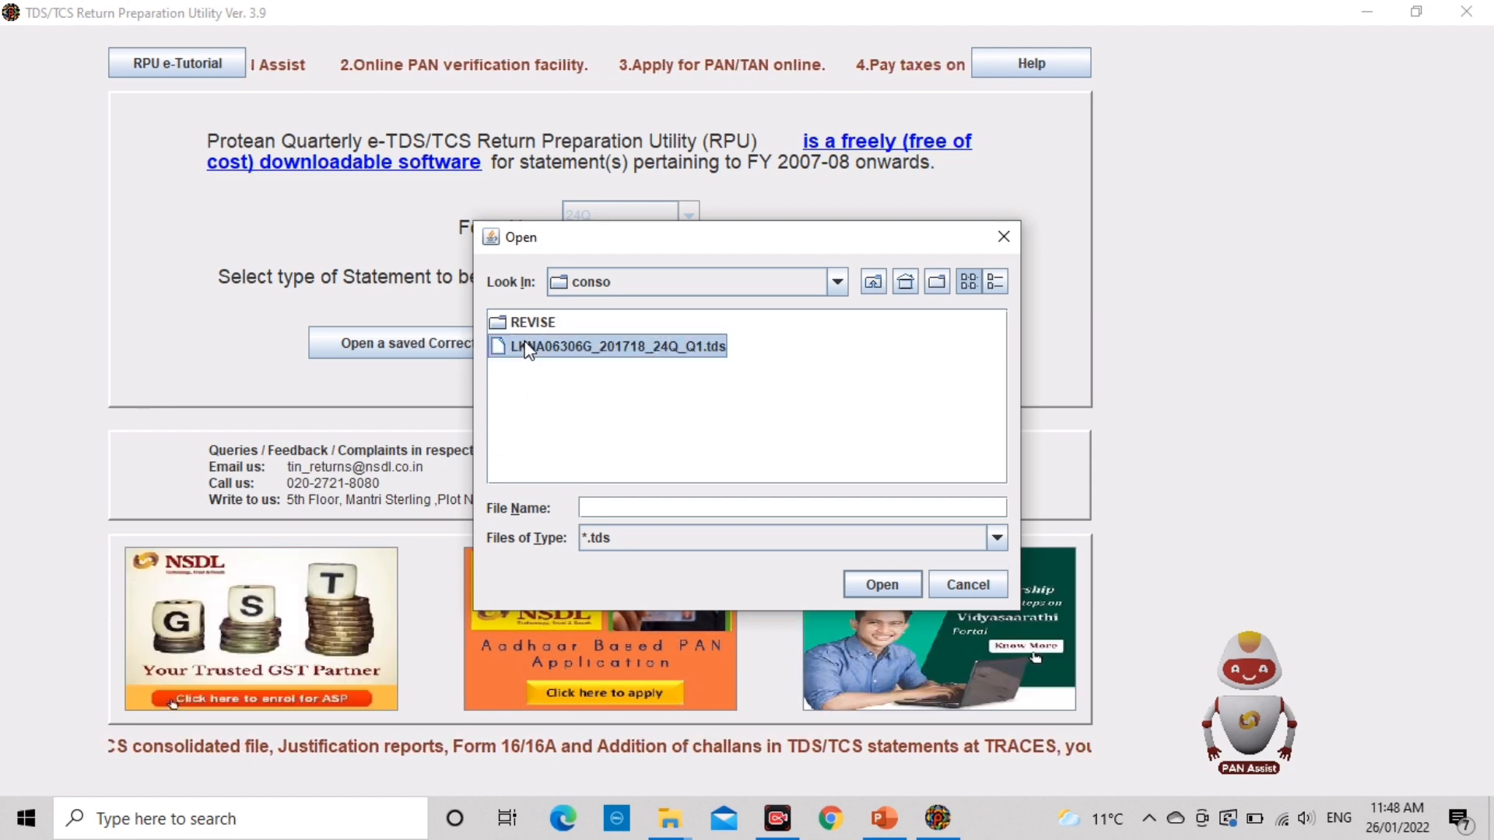
Step: Import the consolidated .tds file and acknowledge the date and import-success notices
{"action": "left_click", "coordinate": [526, 348]}
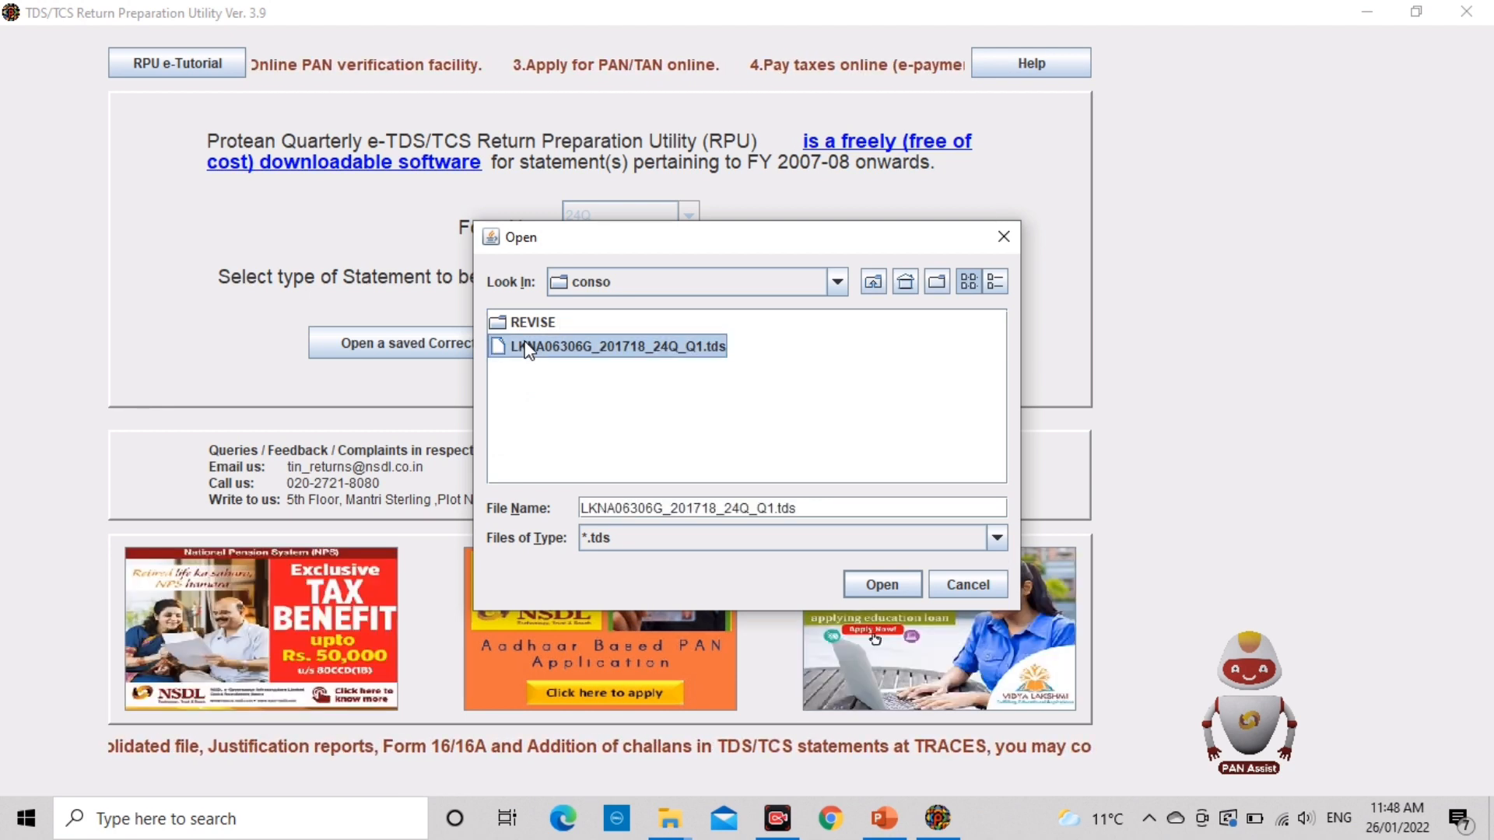
{"action": "left_click", "coordinate": [882, 585]}
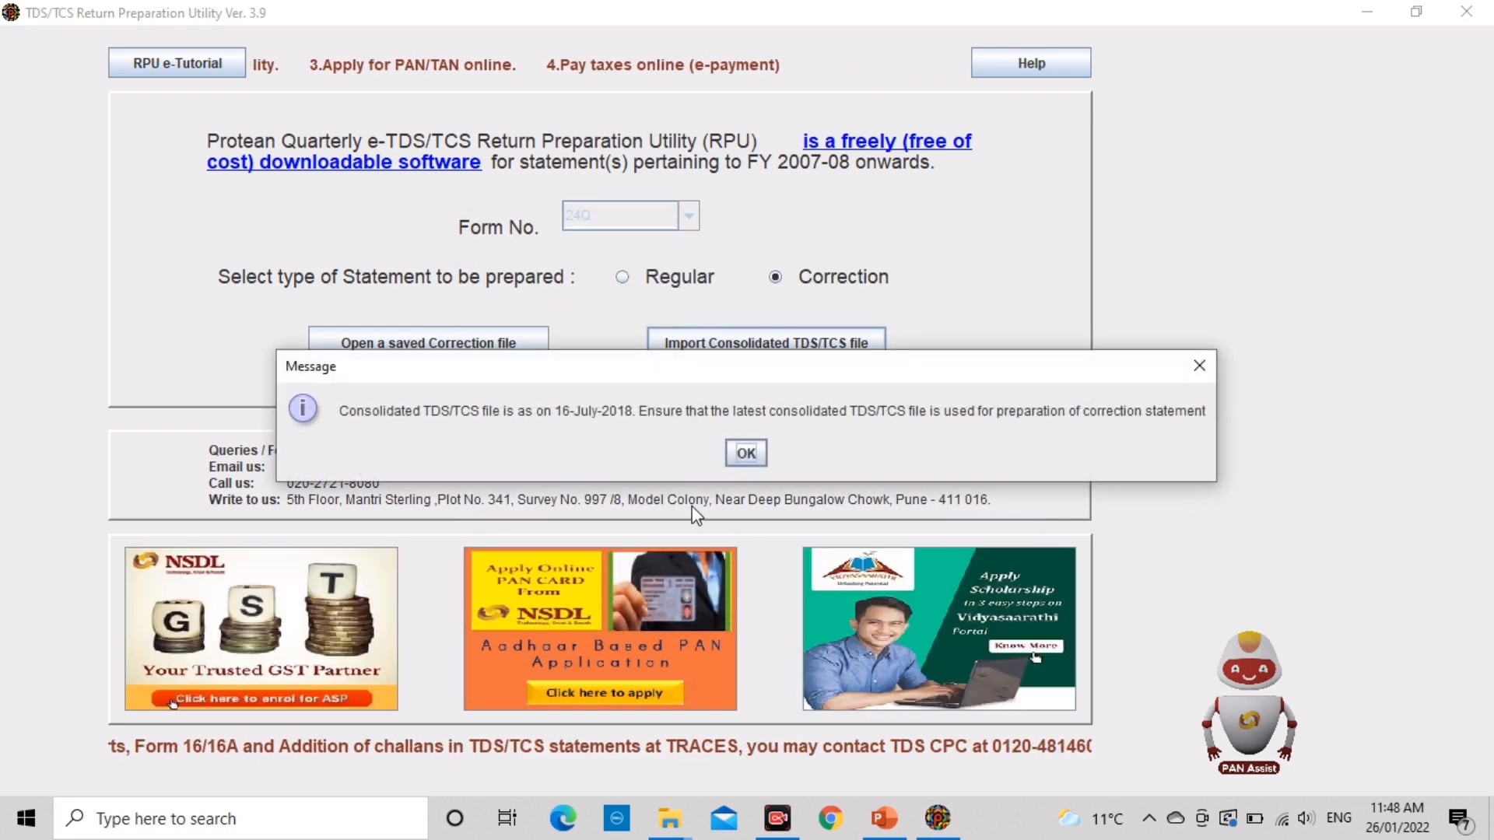
{"action": "left_click", "coordinate": [746, 454]}
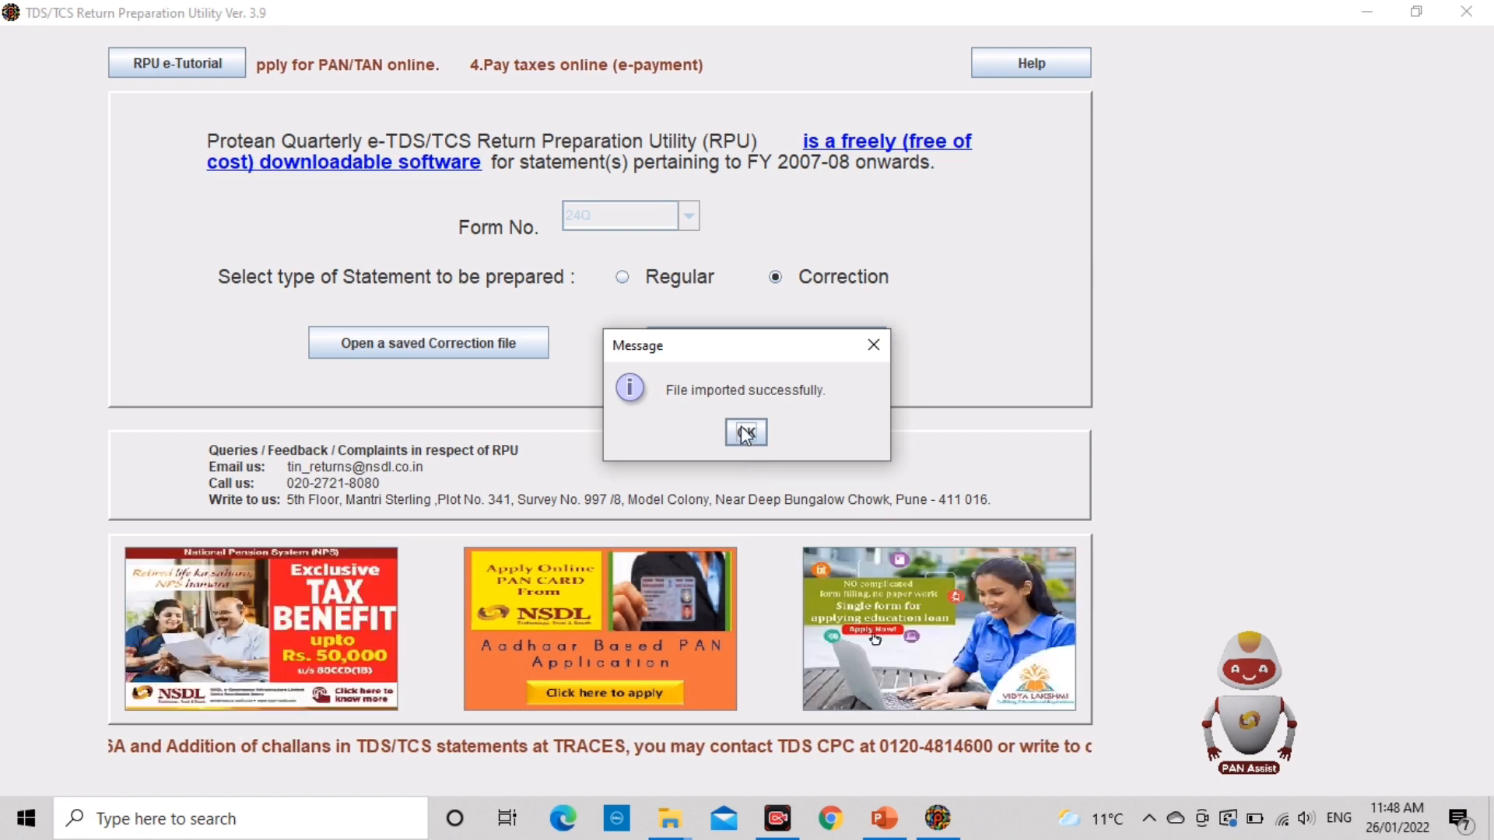
{"action": "left_click", "coordinate": [746, 433]}
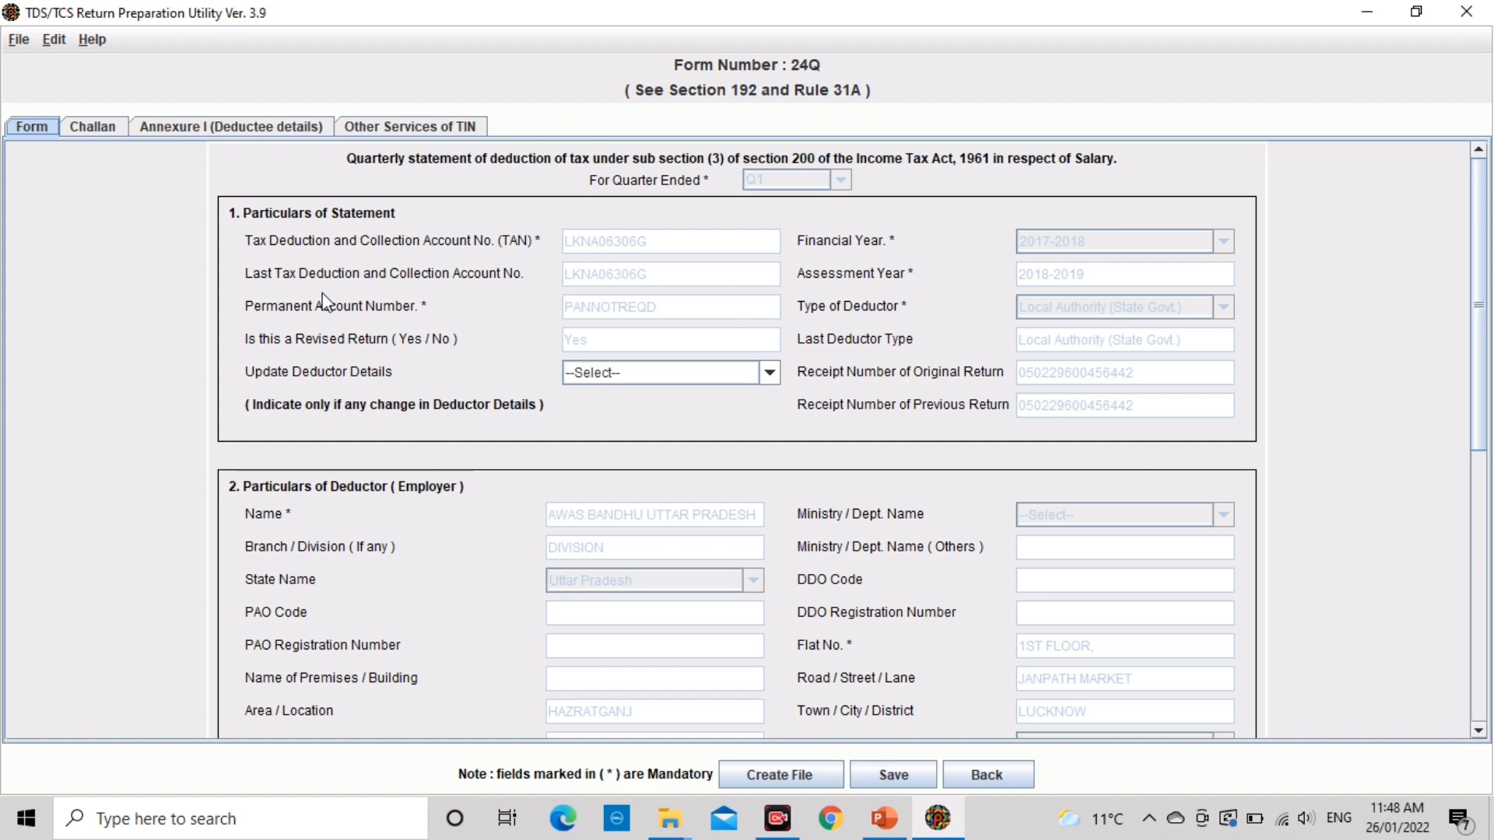
{"action": "left_click", "coordinate": [93, 127]}
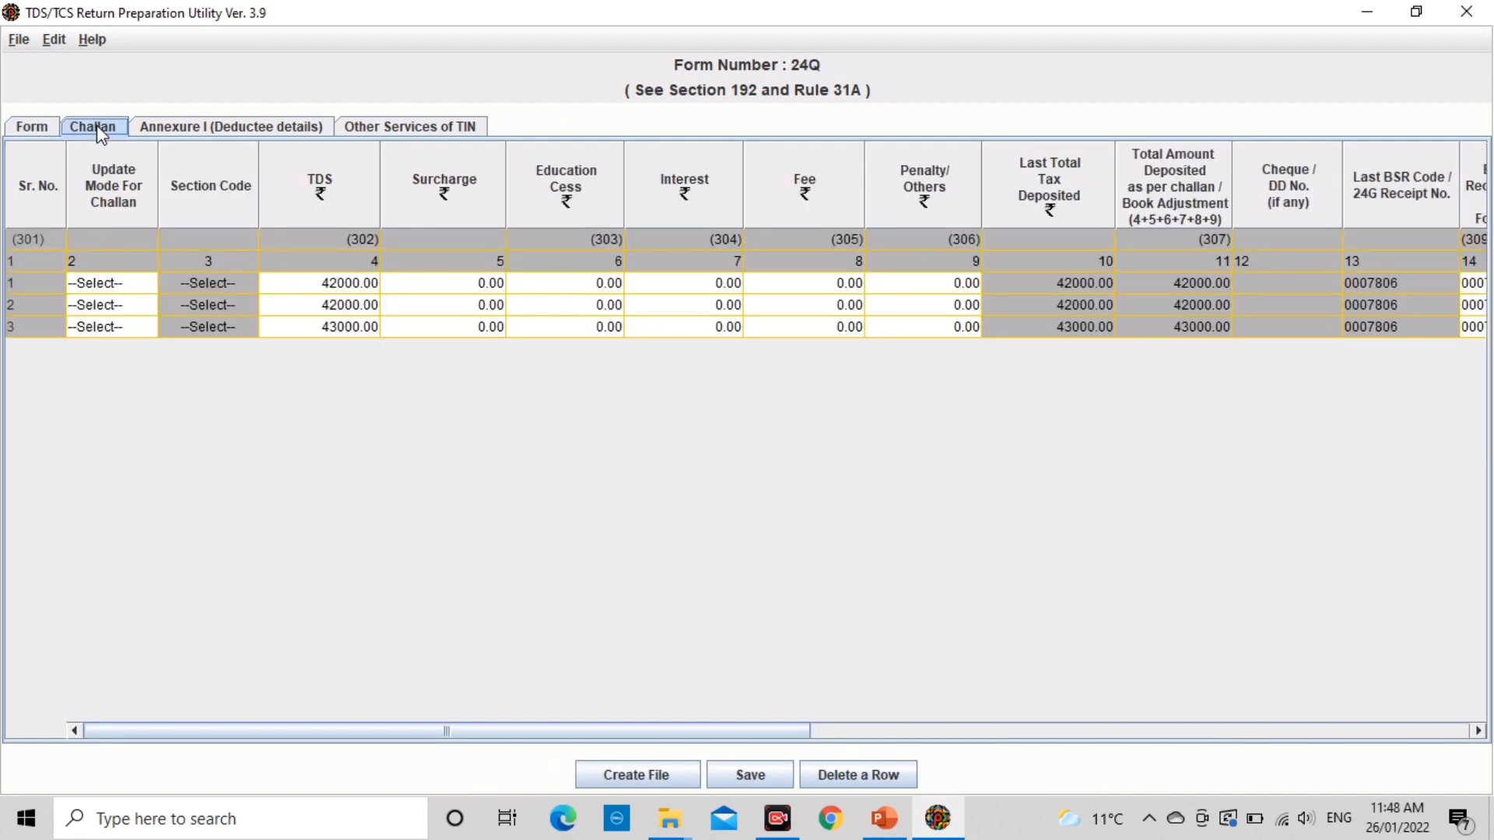
{"action": "left_click", "coordinate": [168, 129]}
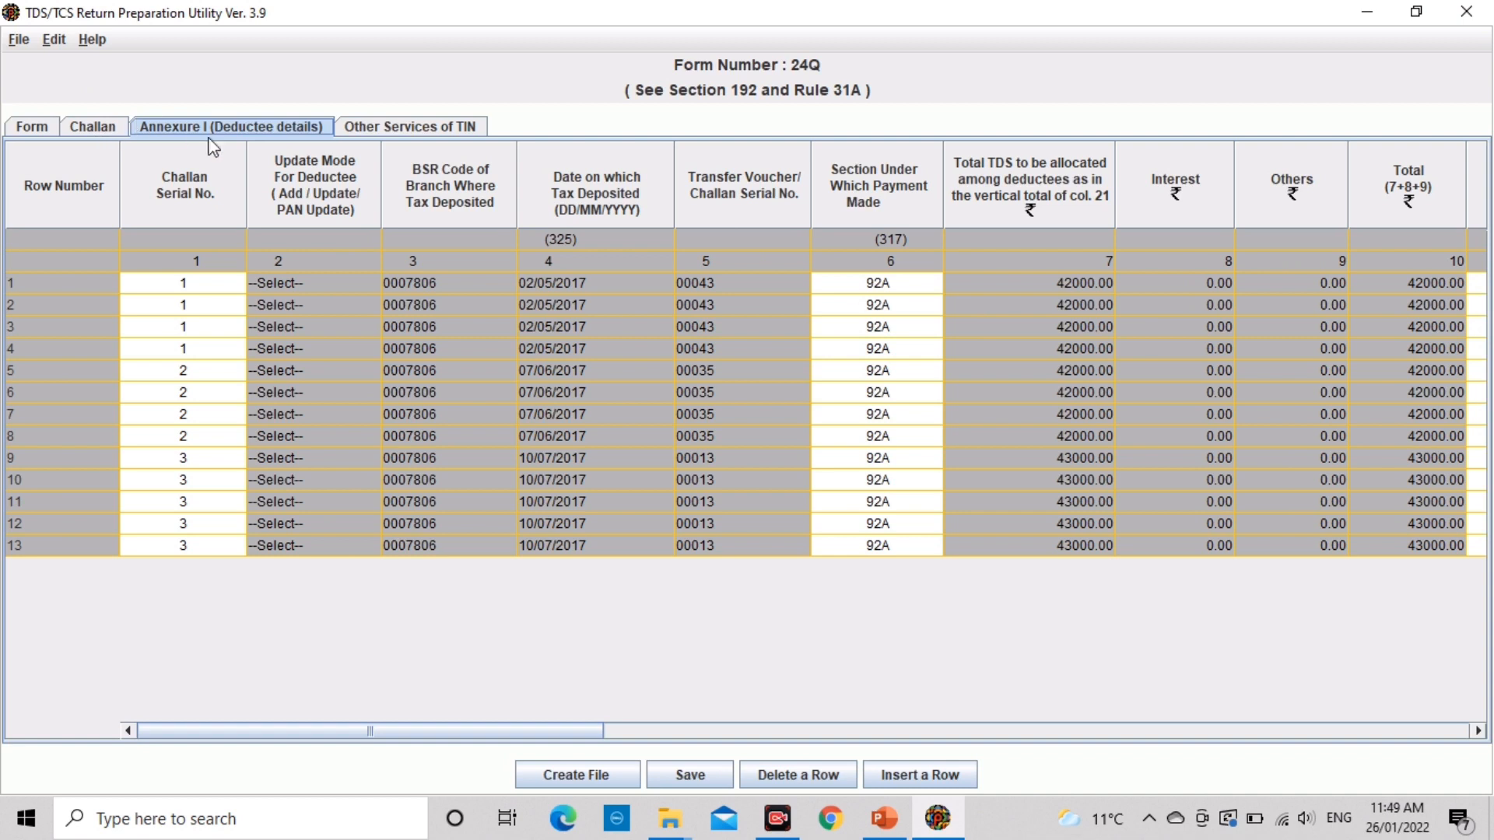
{"action": "left_click", "coordinate": [346, 306]}
{"action": "key", "text": "Left"}
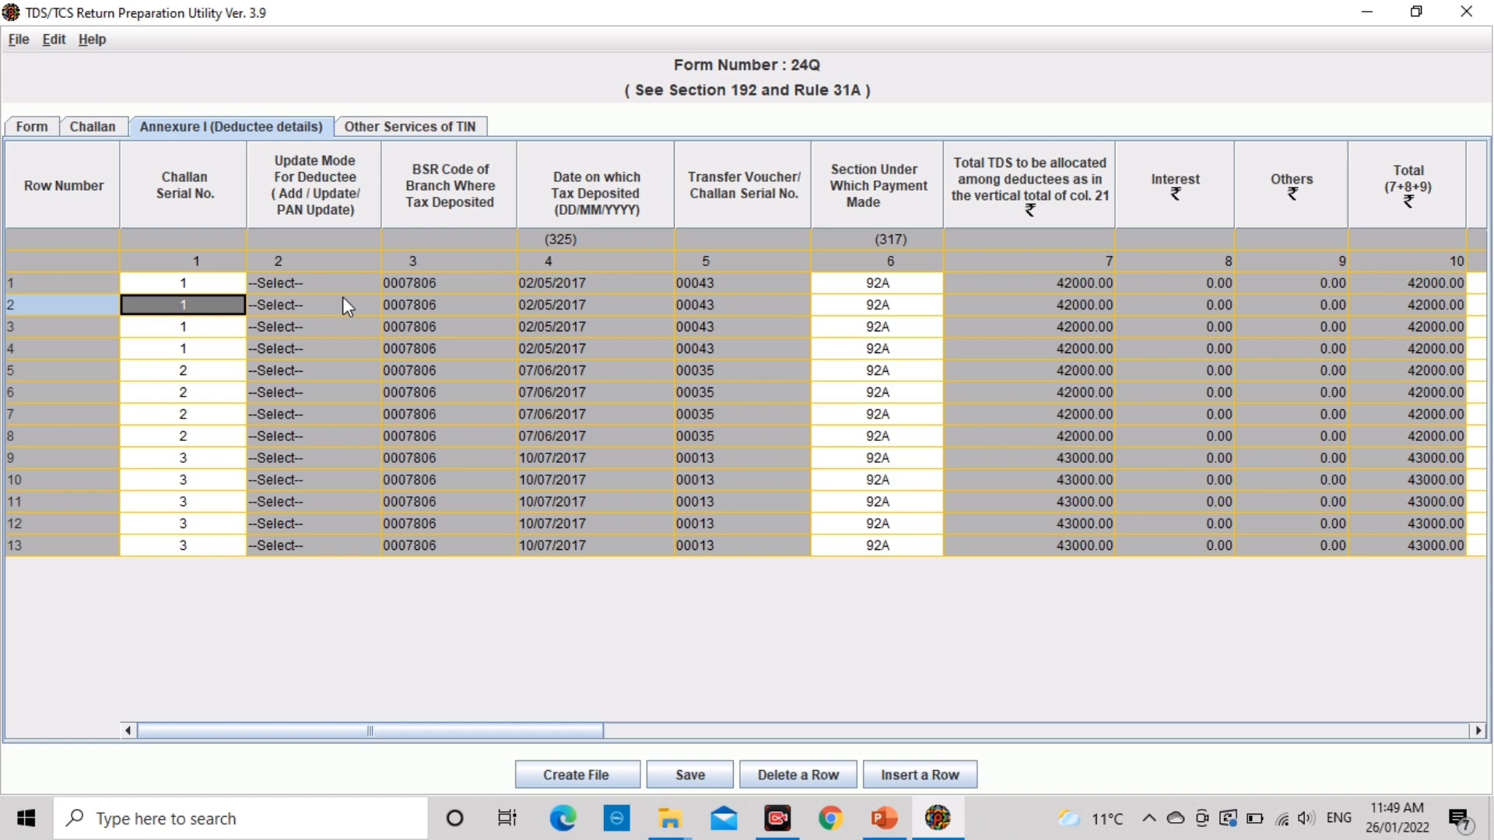
{"action": "key", "text": "Right"}
{"action": "key", "text": "Right"}
{"action": "key", "text": "Right"}
{"action": "key", "text": "Right"}
{"action": "key", "text": "Right"}
{"action": "key", "text": "Right"}
{"action": "key", "text": "Right"}
{"action": "key", "text": "Right"}
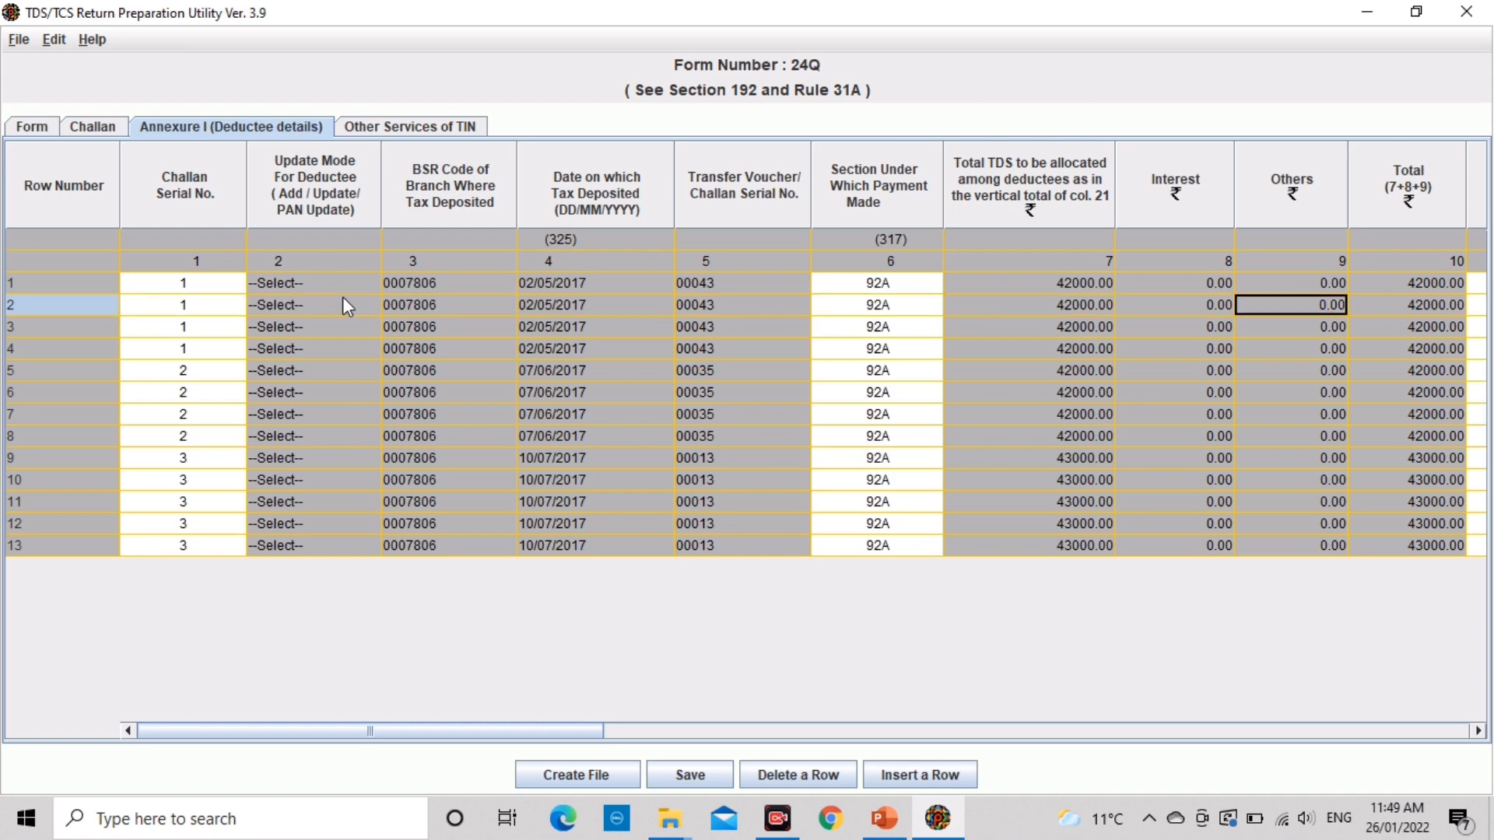
{"action": "key", "text": "Right"}
{"action": "key", "text": "Right"}
{"action": "key", "text": "Right"}
{"action": "key", "text": "Right"}
{"action": "key", "text": "Right"}
{"action": "key", "text": "Right"}
{"action": "key", "text": "Right"}
{"action": "key", "text": "Right"}
{"action": "key", "text": "Right"}
{"action": "key", "text": "Right"}
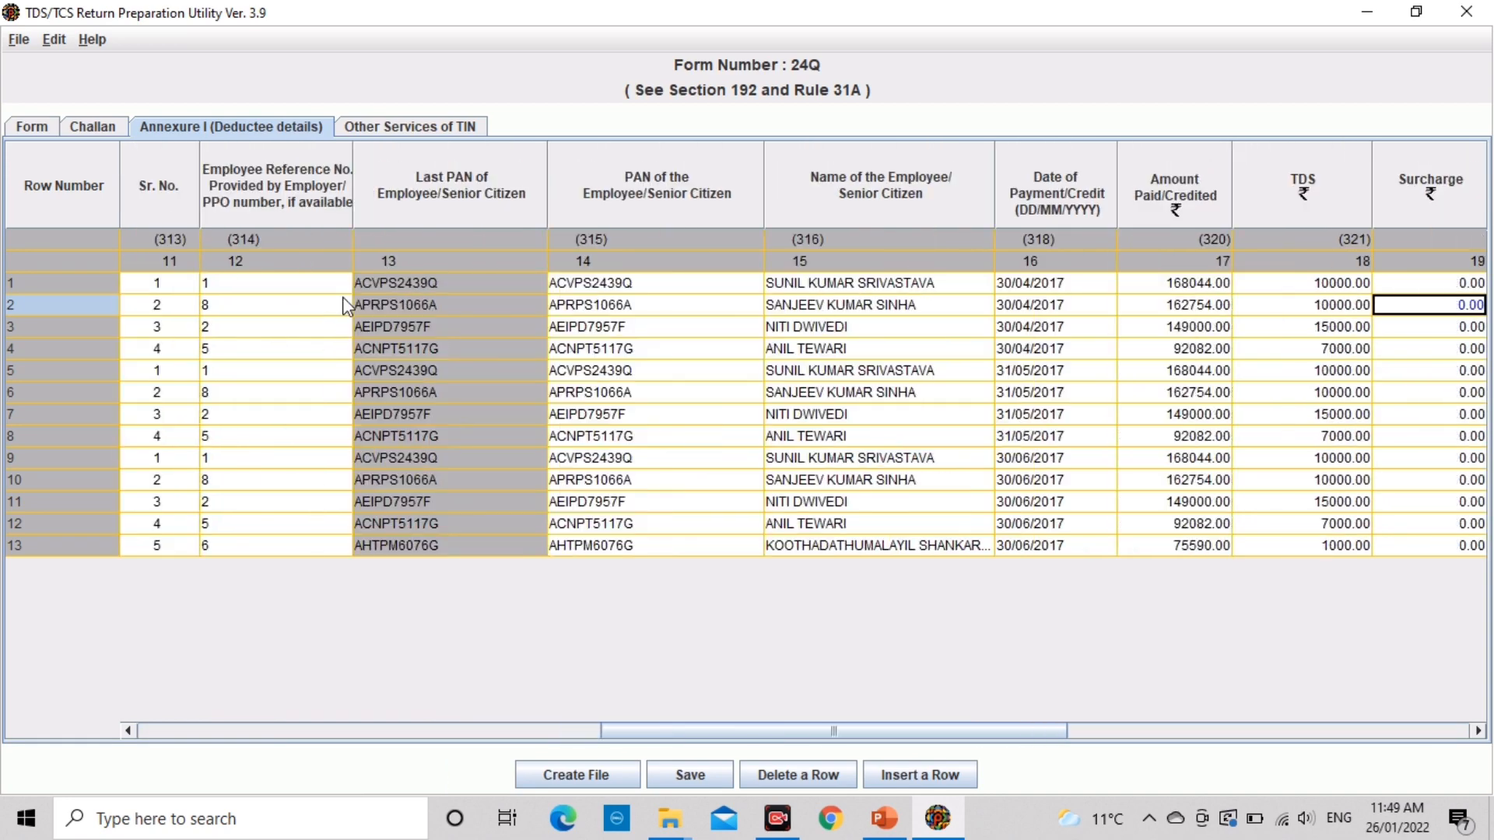
{"action": "key", "text": "Right"}
{"action": "key", "text": "Right"}
{"action": "key", "text": "Right"}
{"action": "key", "text": "Right"}
{"action": "key", "text": "Right"}
{"action": "key", "text": "Left"}
{"action": "key", "text": "Left"}
{"action": "key", "text": "Left"}
{"action": "key", "text": "Left"}
{"action": "key", "text": "Left"}
{"action": "key", "text": "Left"}
{"action": "key", "text": "Left"}
{"action": "key", "text": "Left"}
{"action": "key", "text": "Left"}
{"action": "key", "text": "Left"}
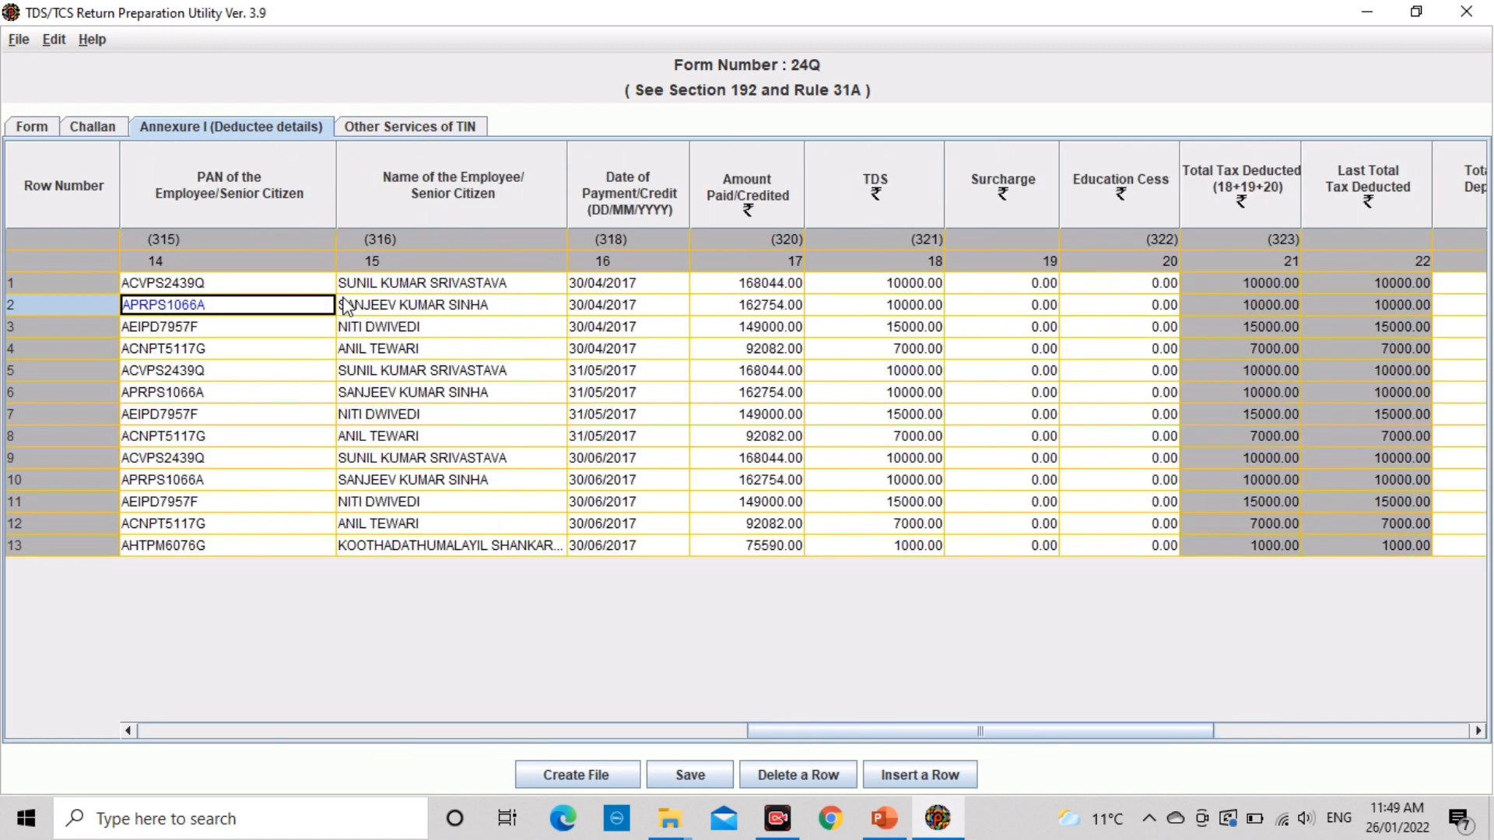
{"action": "key", "text": "Left"}
{"action": "key", "text": "Left"}
{"action": "key", "text": "Left"}
{"action": "key", "text": "Left"}
{"action": "key", "text": "Left"}
{"action": "key", "text": "Left"}
{"action": "key", "text": "Left"}
{"action": "key", "text": "Left"}
{"action": "key", "text": "Left"}
{"action": "key", "text": "Left"}
{"action": "key", "text": "Left"}
{"action": "key", "text": "Left"}
{"action": "key", "text": "Left"}
{"action": "key", "text": "Down"}
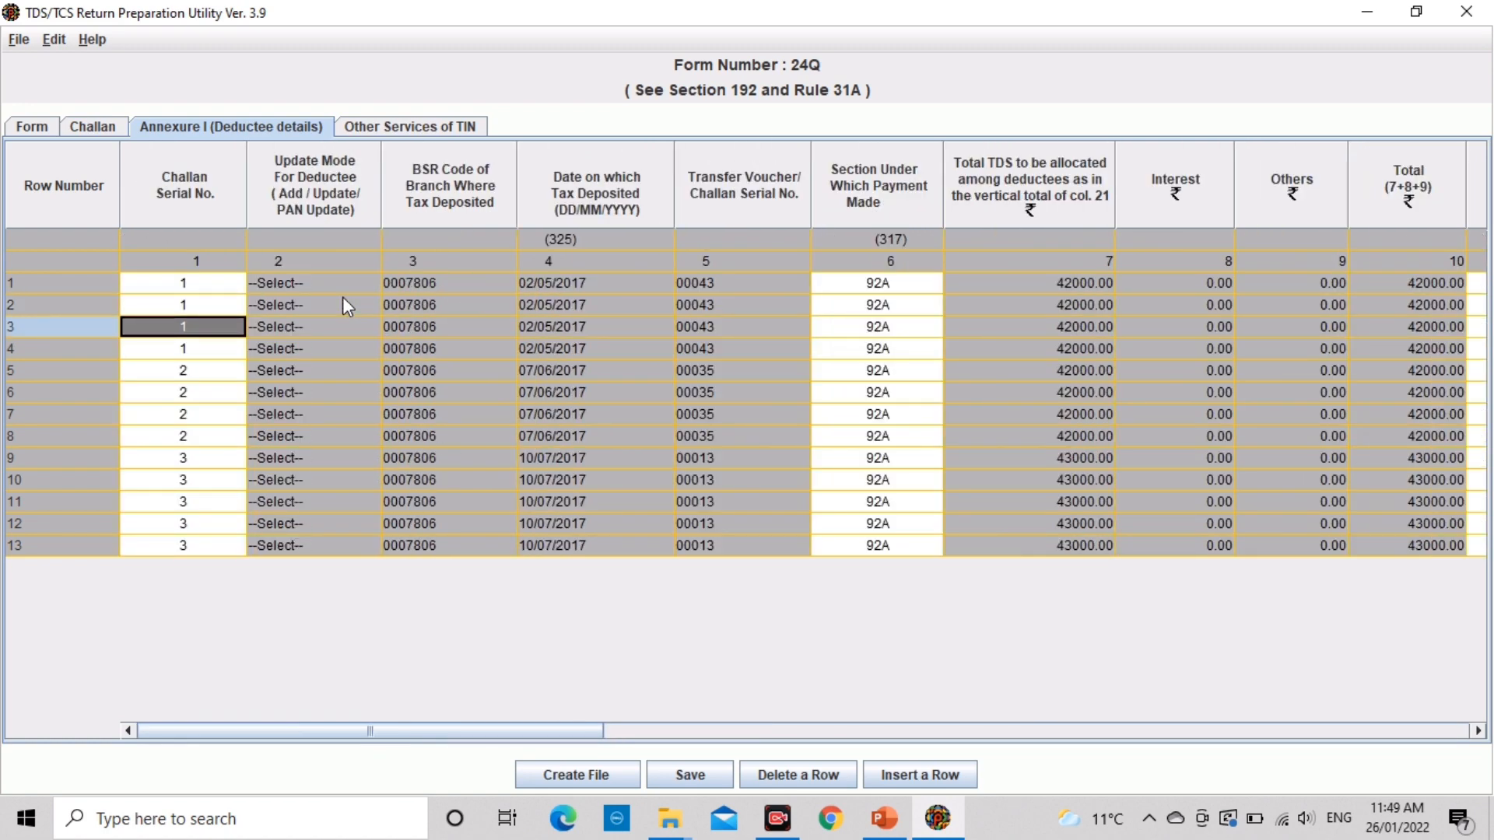
{"action": "left_click", "coordinate": [192, 415]}
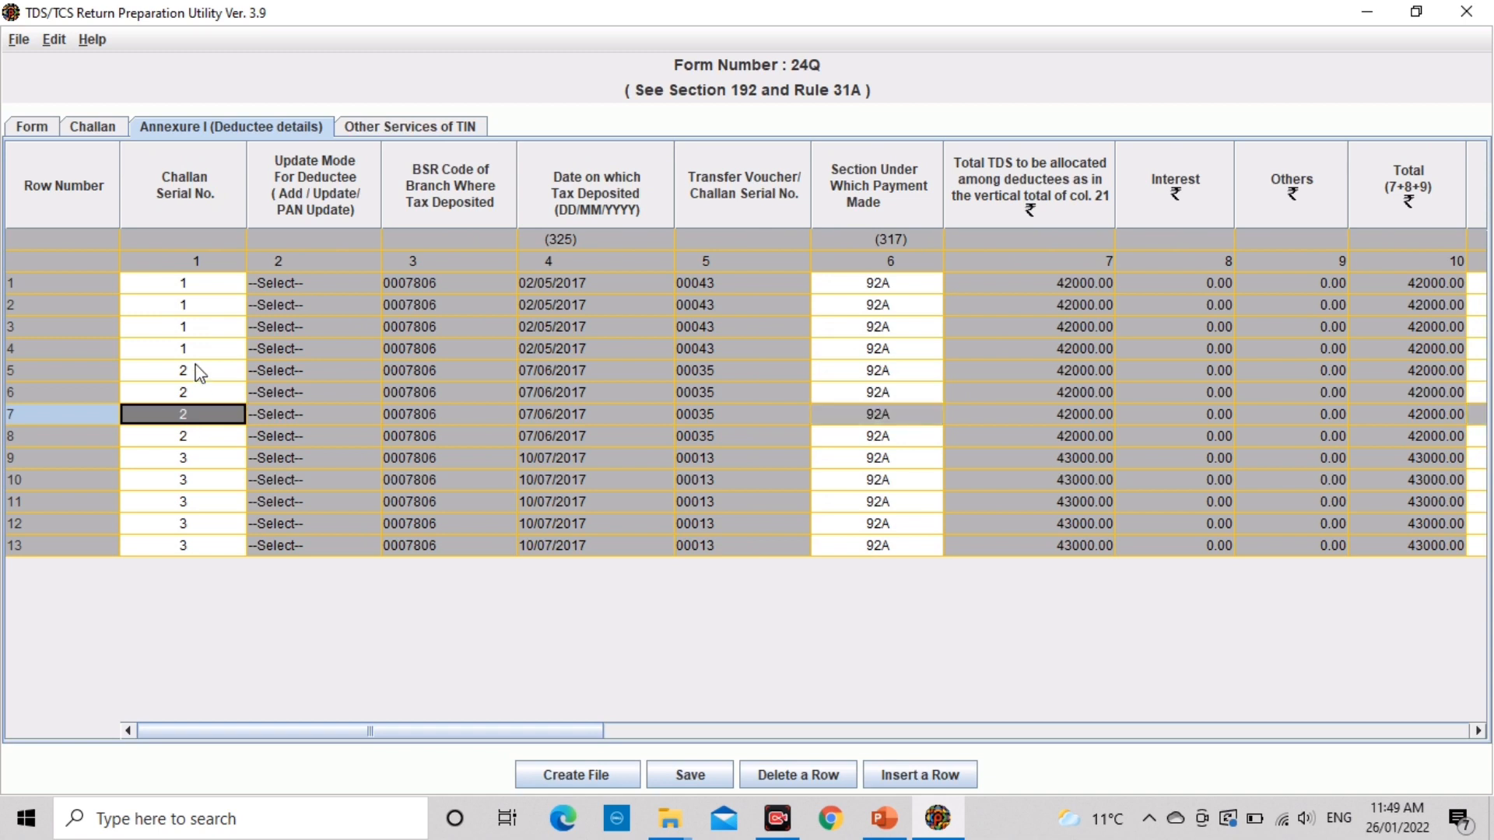
{"action": "left_click", "coordinate": [353, 267]}
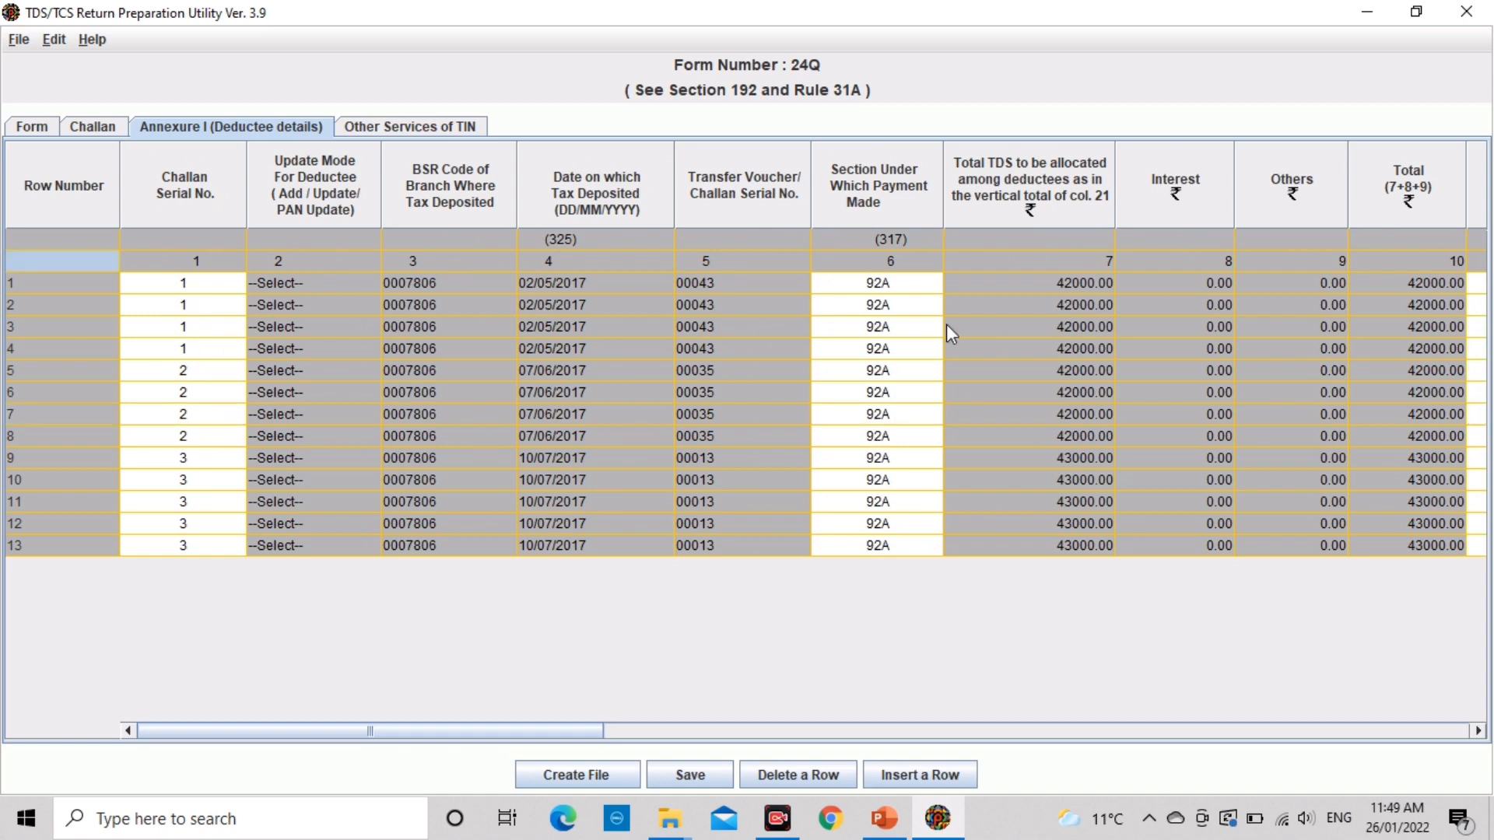
{"action": "left_click", "coordinate": [1070, 335]}
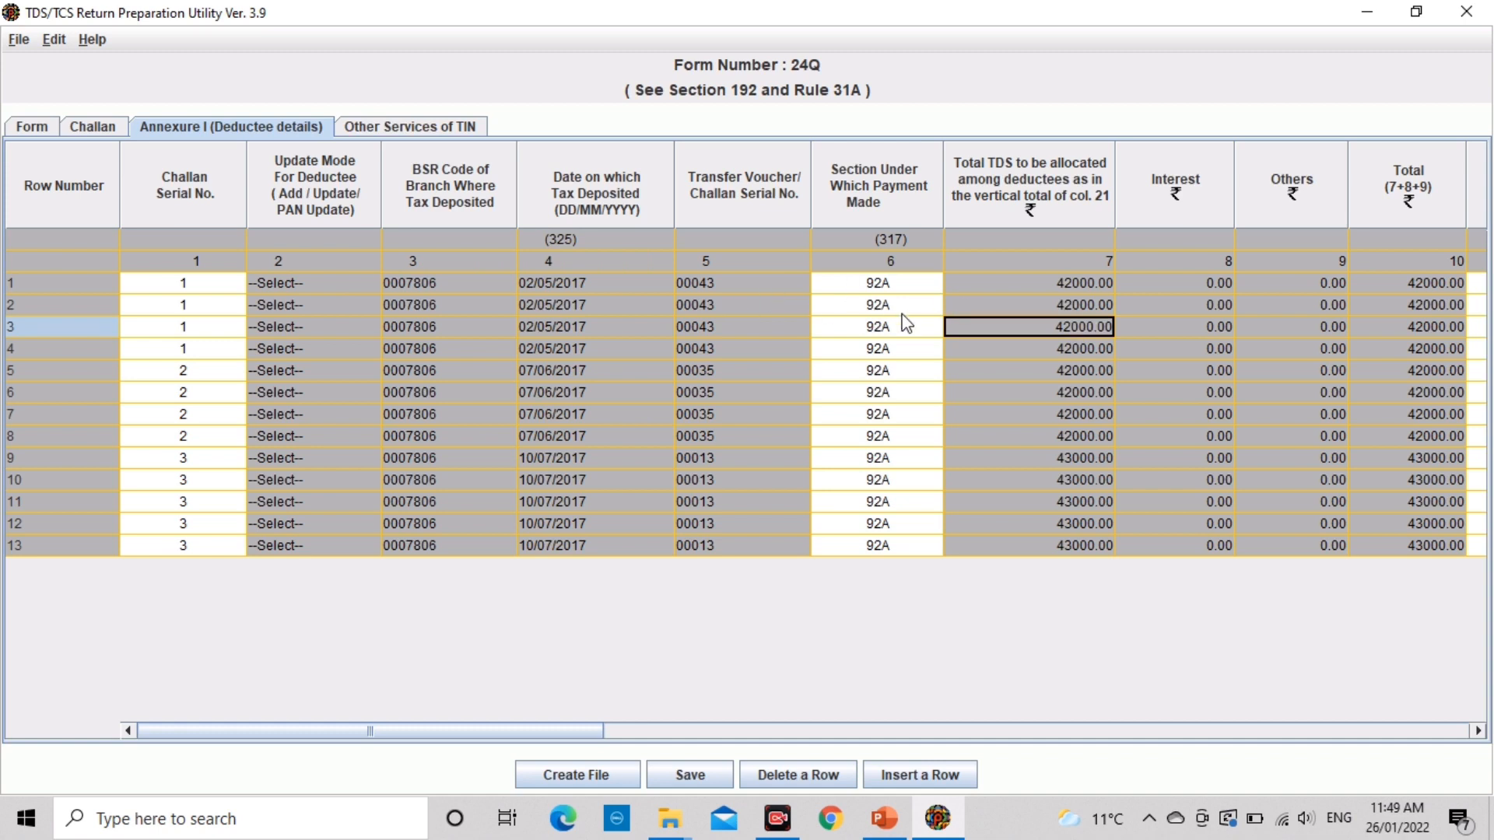
{"action": "left_click", "coordinate": [994, 304]}
{"action": "key", "text": "Tab"}
{"action": "key", "text": "Tab"}
{"action": "key", "text": "Right"}
{"action": "key", "text": "Right"}
{"action": "key", "text": "Right"}
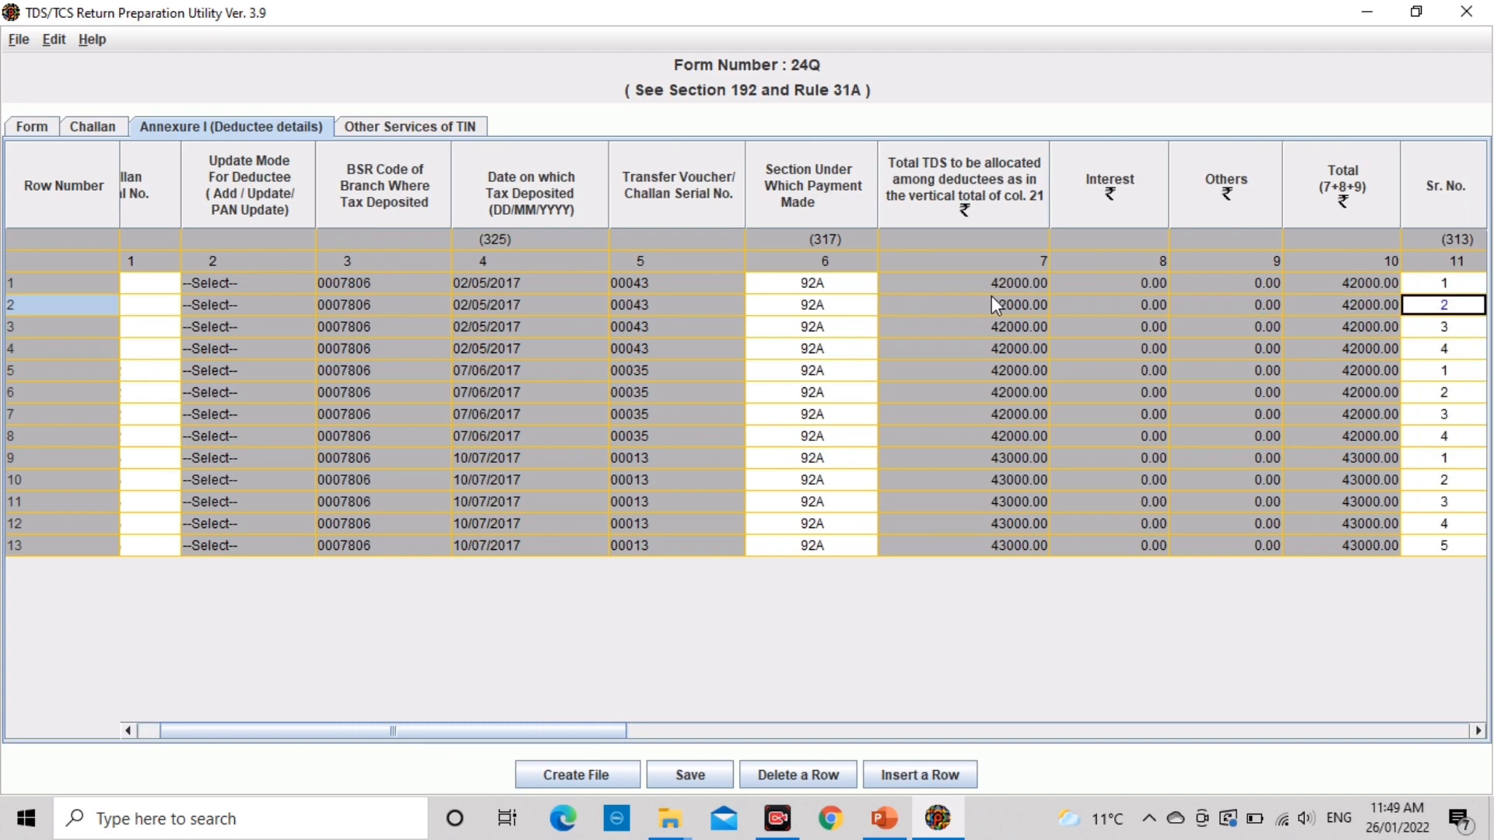
{"action": "key", "text": "Left"}
{"action": "key", "text": "Left"}
{"action": "key", "text": "Left"}
{"action": "key", "text": "Left"}
{"action": "key", "text": "Left"}
{"action": "key", "text": "Left"}
{"action": "key", "text": "Left"}
{"action": "key", "text": "Left"}
{"action": "key", "text": "Left"}
{"action": "key", "text": "Left"}
{"action": "key", "text": "Left"}
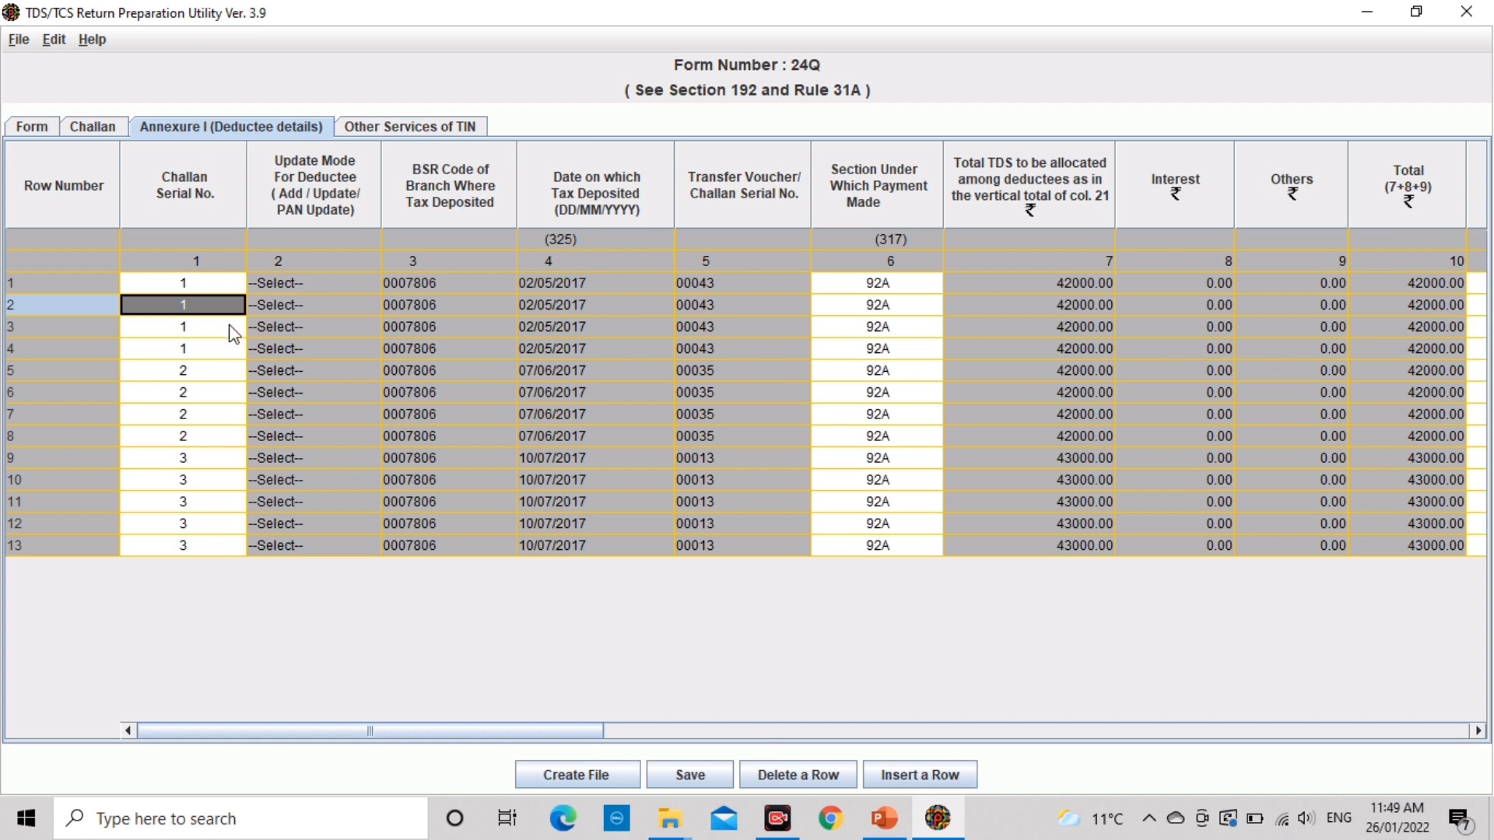
Step: Set deductee row 1's update mode to UPDATE
{"action": "left_click", "coordinate": [319, 283]}
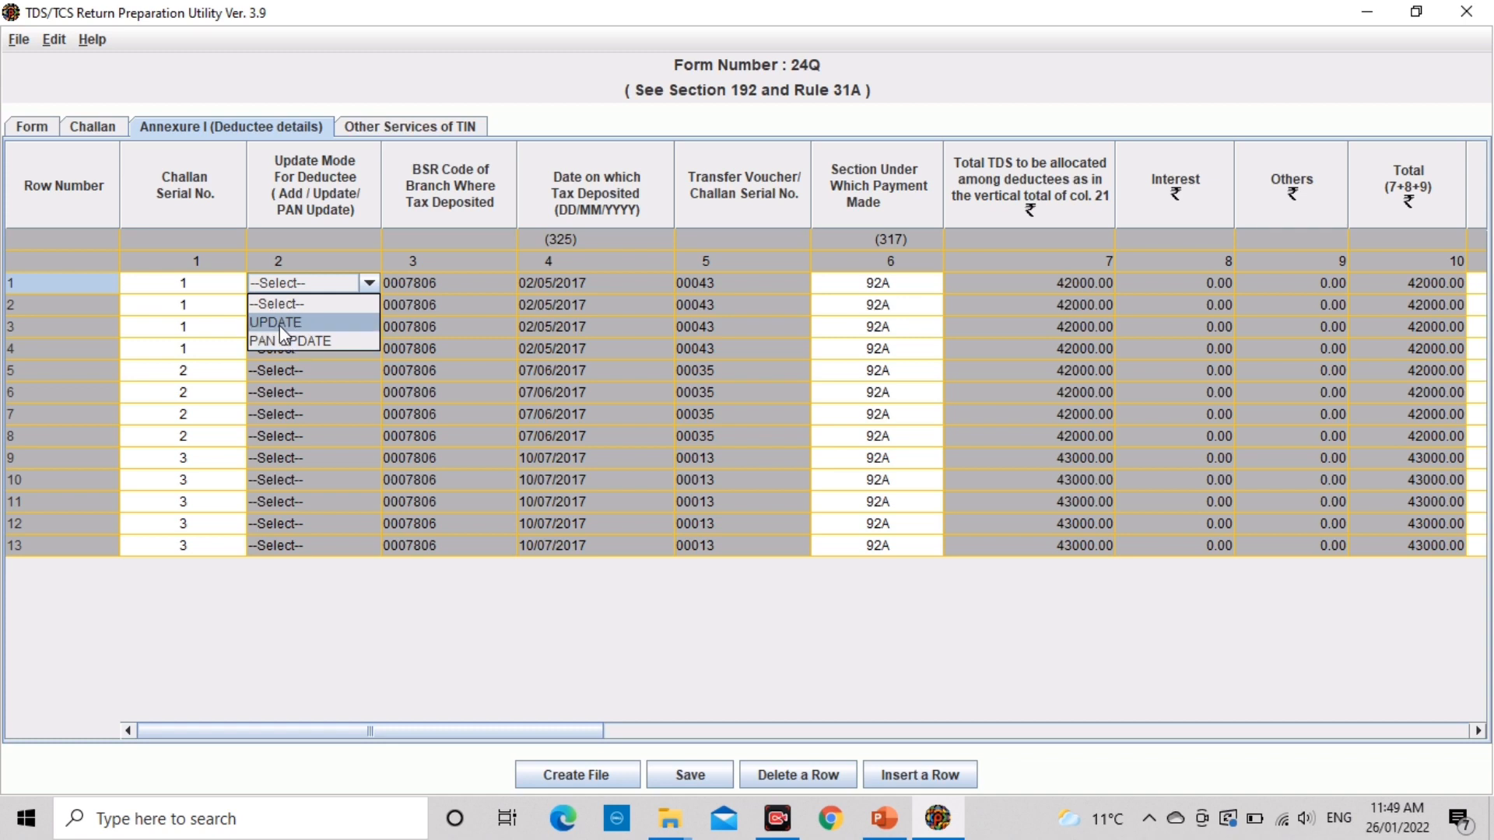
{"action": "left_click", "coordinate": [278, 325]}
{"action": "left_click", "coordinate": [438, 303]}
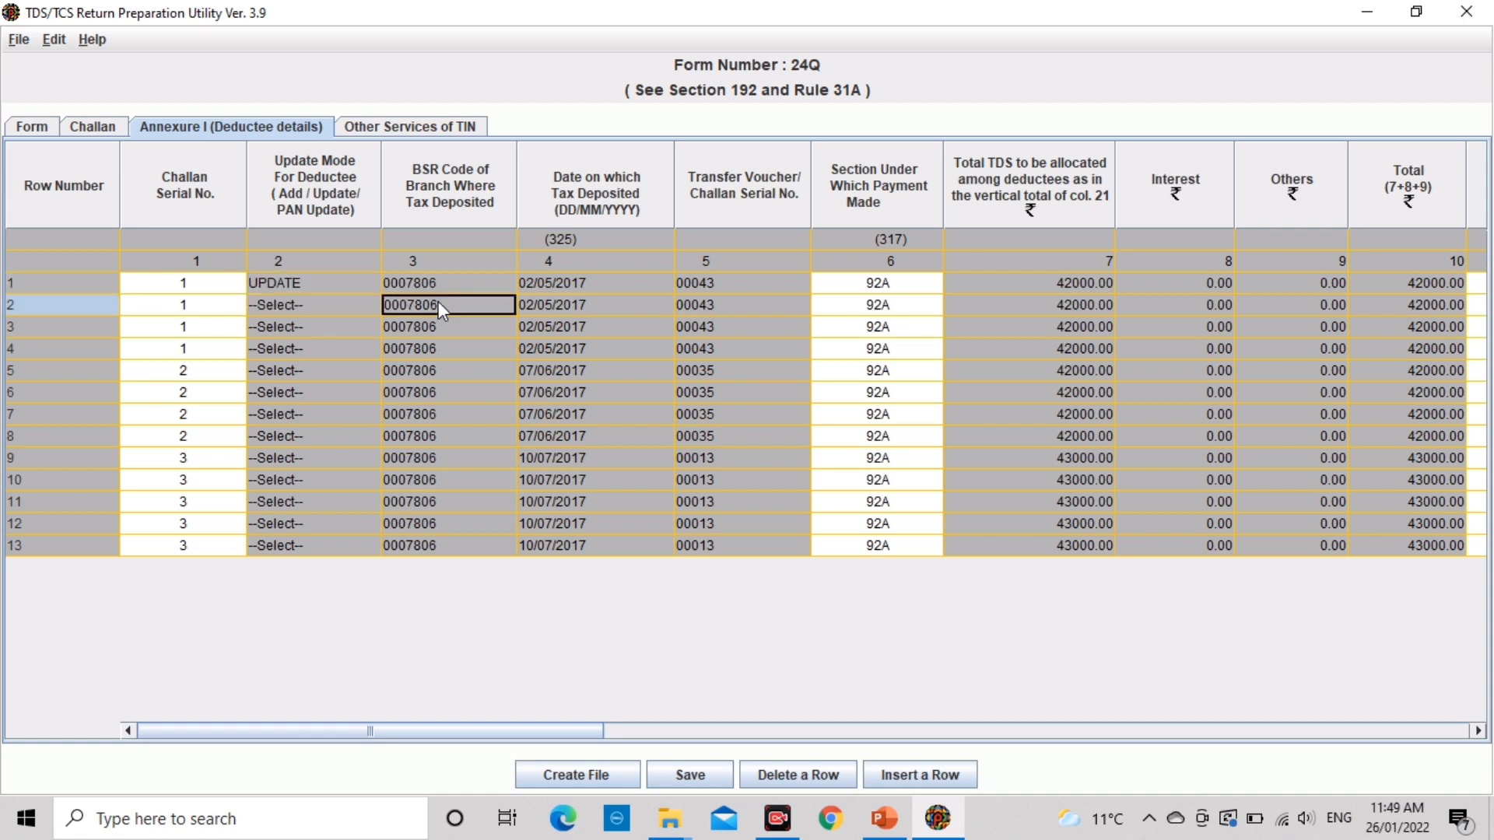
{"action": "key", "text": "Up"}
Step: Review row 1's total TDS and interest columns and keep its section as 92A
{"action": "key", "text": "Right"}
{"action": "key", "text": "Right"}
{"action": "key", "text": "Right"}
{"action": "key", "text": "Right"}
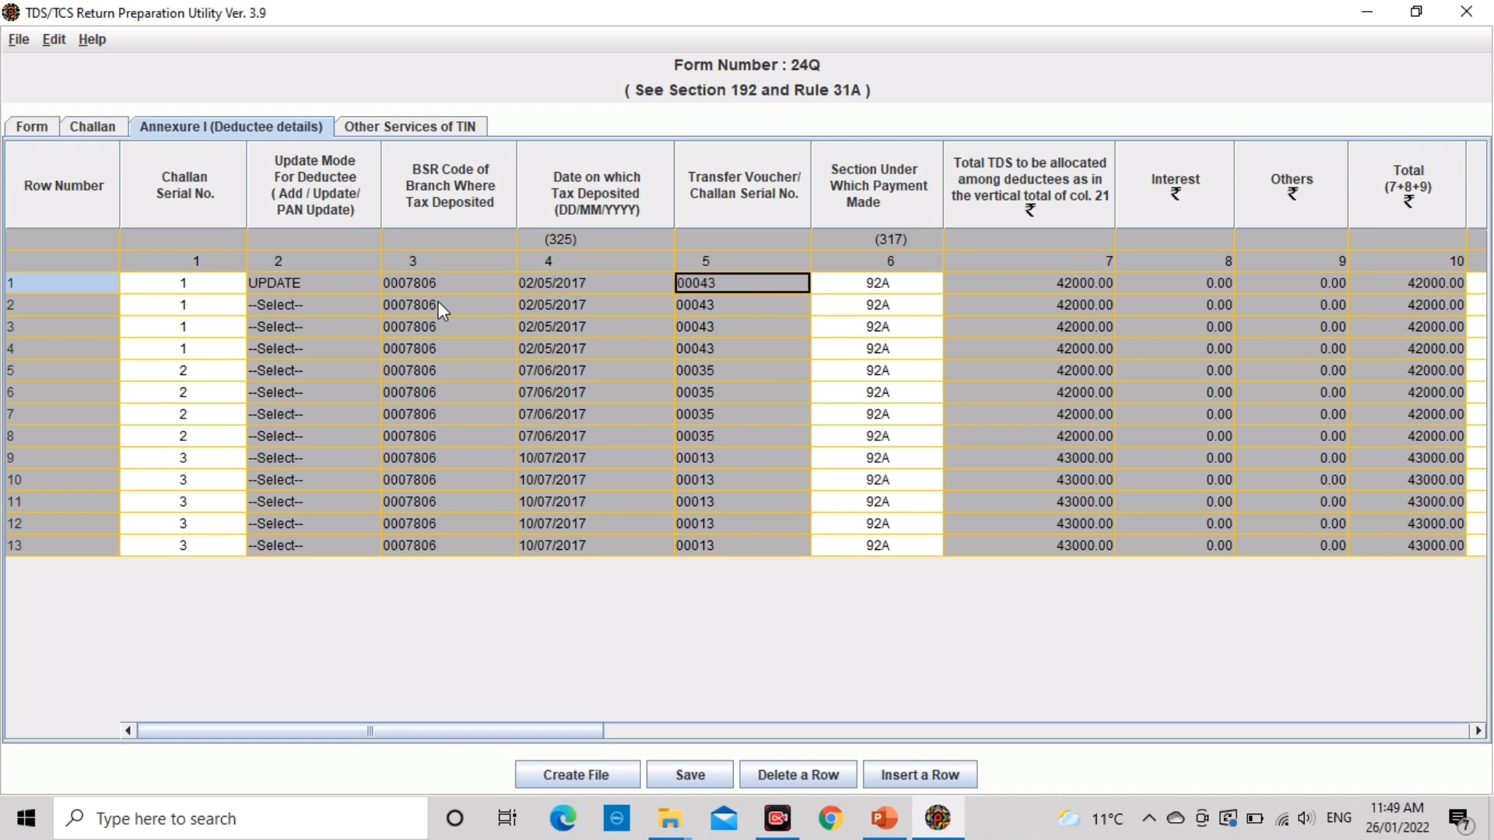
{"action": "key", "text": "Right"}
{"action": "key", "text": "Right"}
{"action": "key", "text": "Right"}
{"action": "key", "text": "Right"}
{"action": "key", "text": "Left"}
{"action": "key", "text": "Left"}
{"action": "key", "text": "Left"}
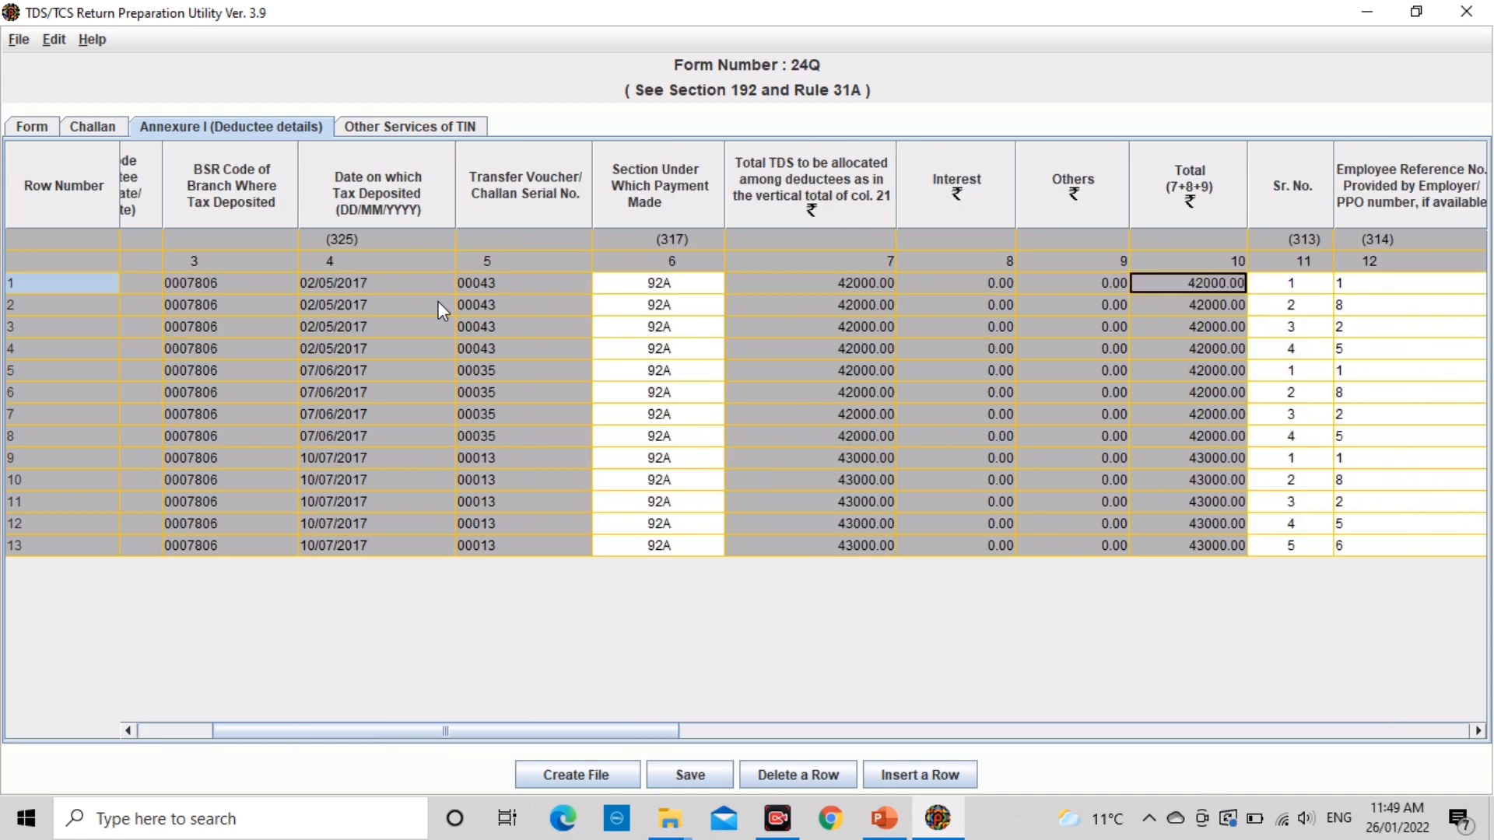
{"action": "key", "text": "Left"}
{"action": "key", "text": "Left"}
{"action": "key", "text": "Right"}
{"action": "key", "text": "Left"}
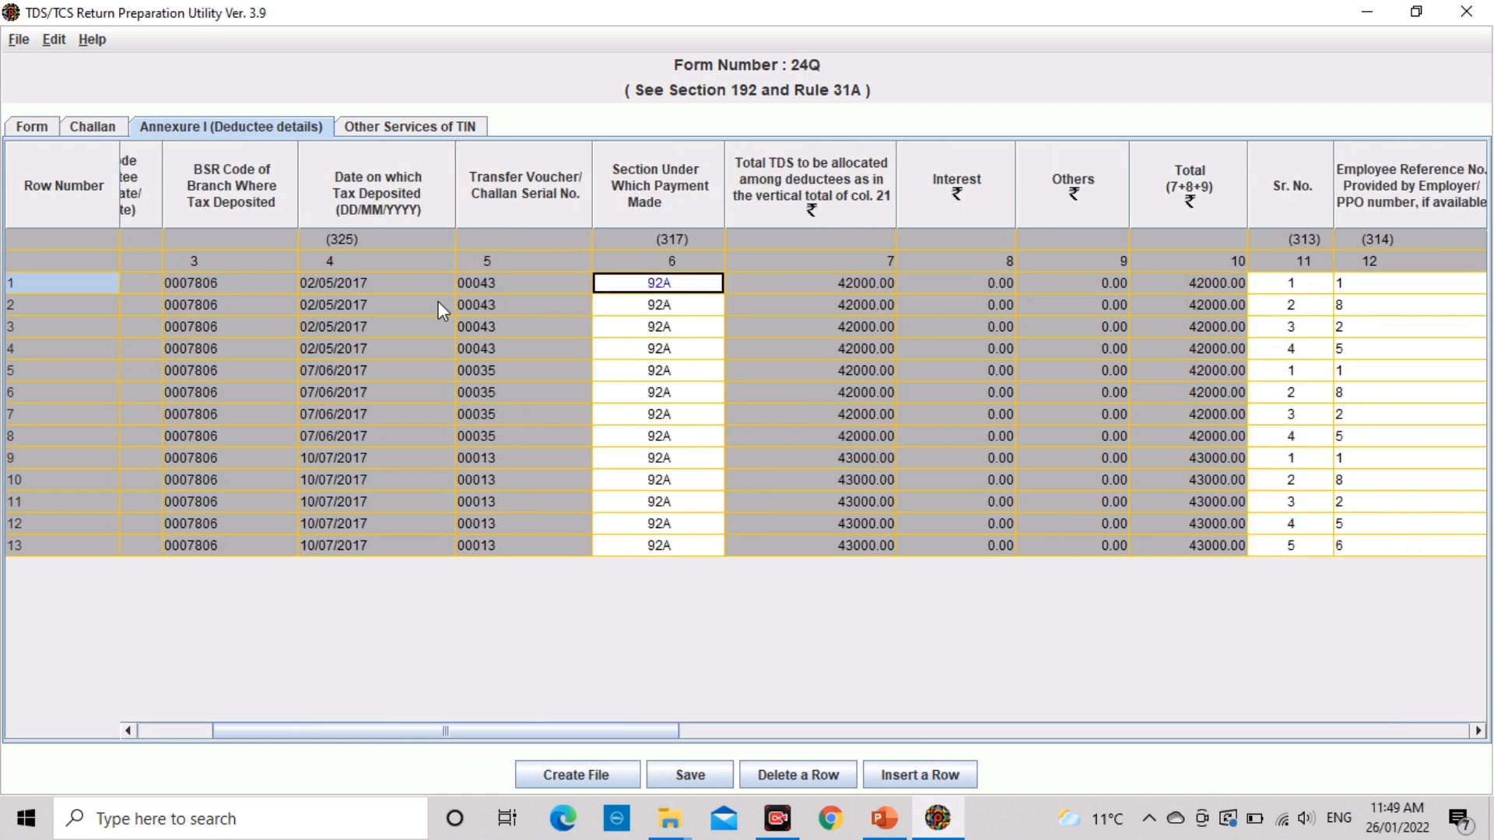
{"action": "left_click", "coordinate": [685, 288]}
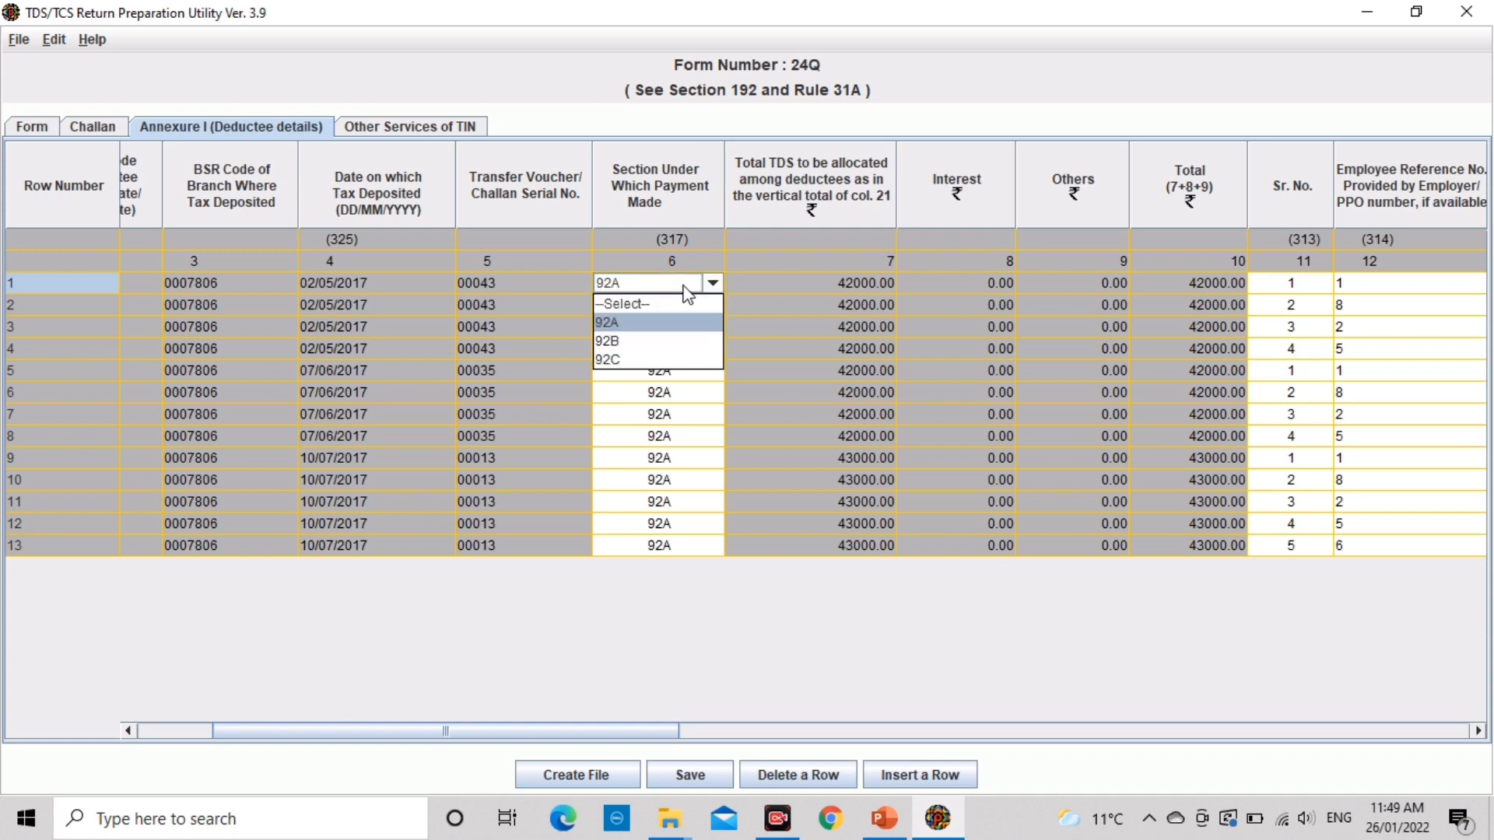
{"action": "left_click", "coordinate": [641, 324]}
{"action": "key", "text": "Right"}
{"action": "key", "text": "Right"}
{"action": "key", "text": "Right"}
{"action": "key", "text": "Right"}
{"action": "key", "text": "Right"}
{"action": "key", "text": "Right"}
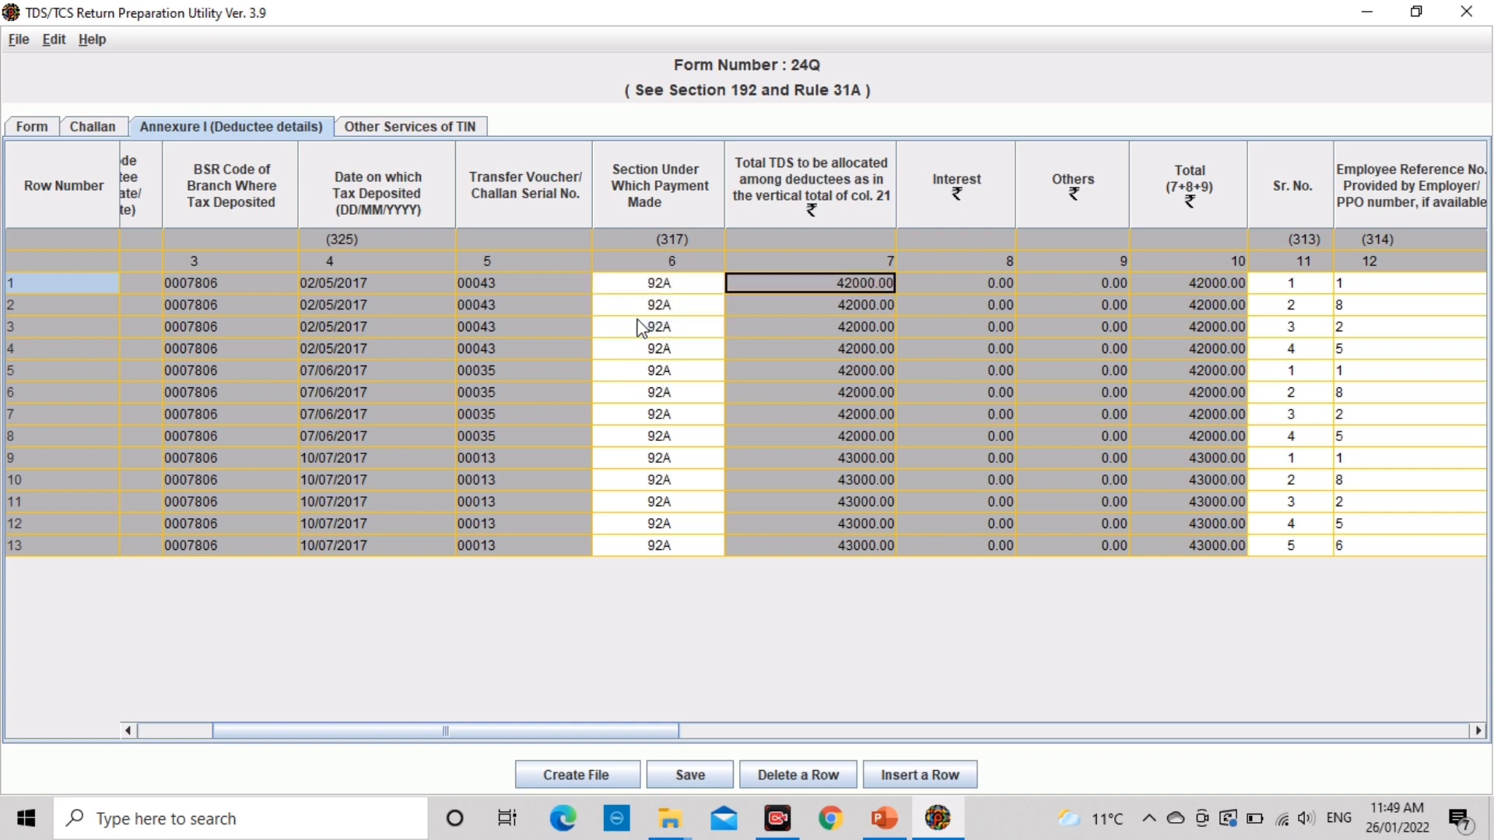
{"action": "key", "text": "Right"}
{"action": "key", "text": "Right"}
{"action": "key", "text": "Right"}
{"action": "key", "text": "Left"}
{"action": "key", "text": "Left"}
{"action": "key", "text": "Left"}
{"action": "key", "text": "Left"}
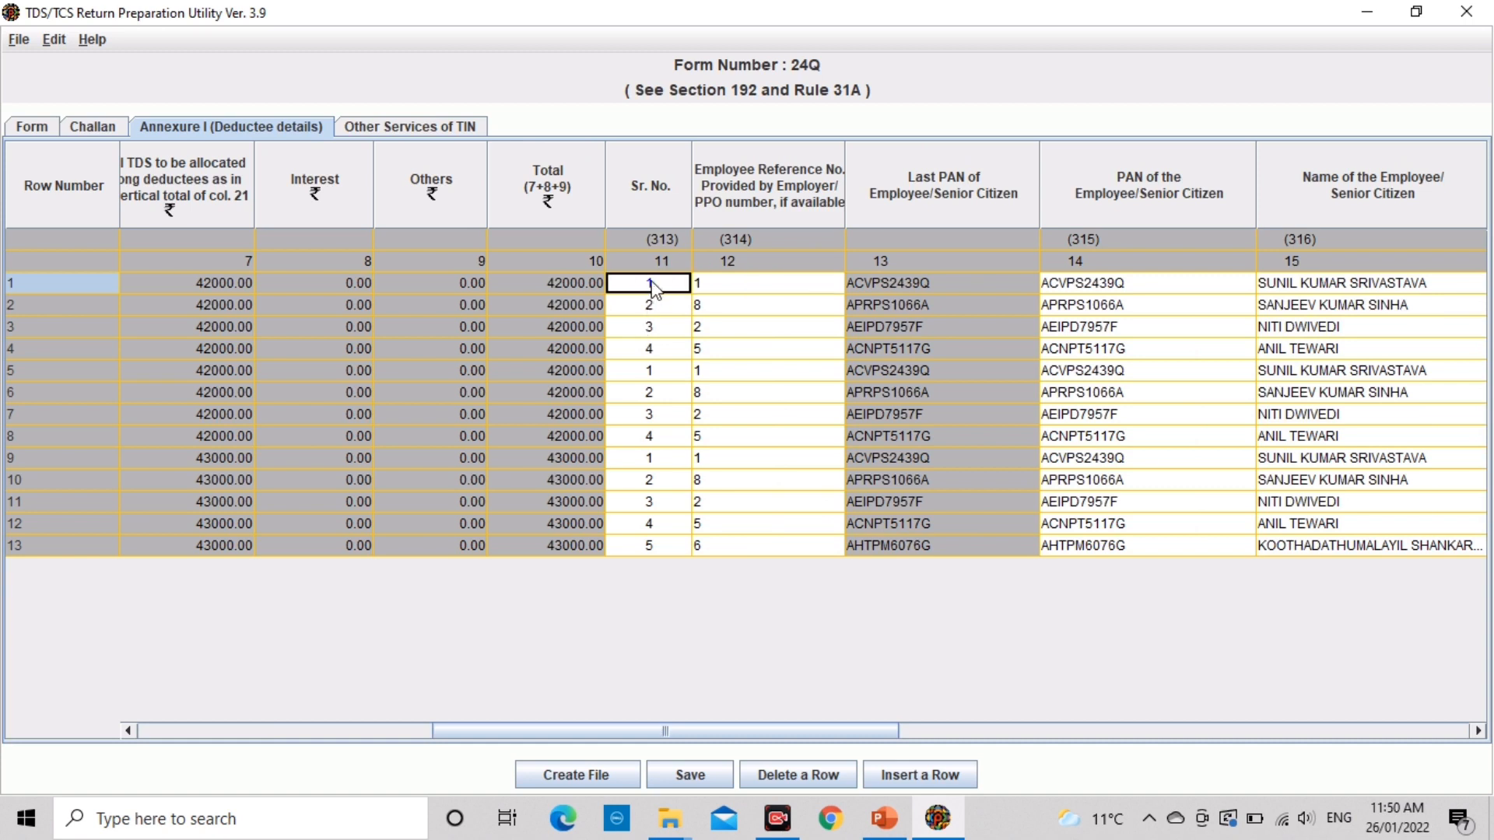
{"action": "left_click", "coordinate": [750, 289]}
{"action": "key", "text": "Right"}
{"action": "key", "text": "Right"}
{"action": "key", "text": "Right"}
{"action": "key", "text": "Right"}
{"action": "key", "text": "Right"}
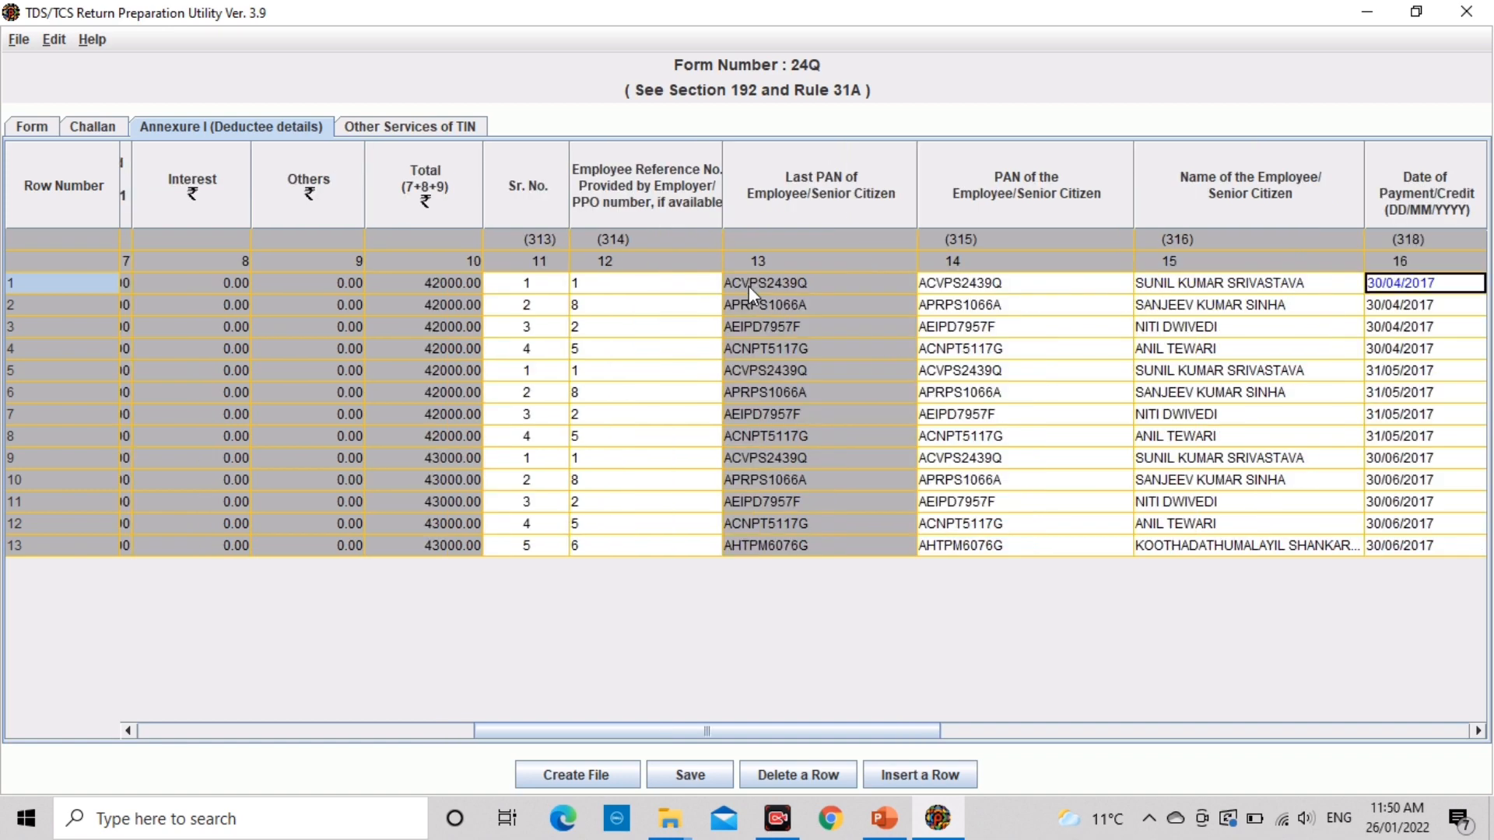
{"action": "key", "text": "Left"}
{"action": "key", "text": "Left"}
{"action": "key", "text": "Left"}
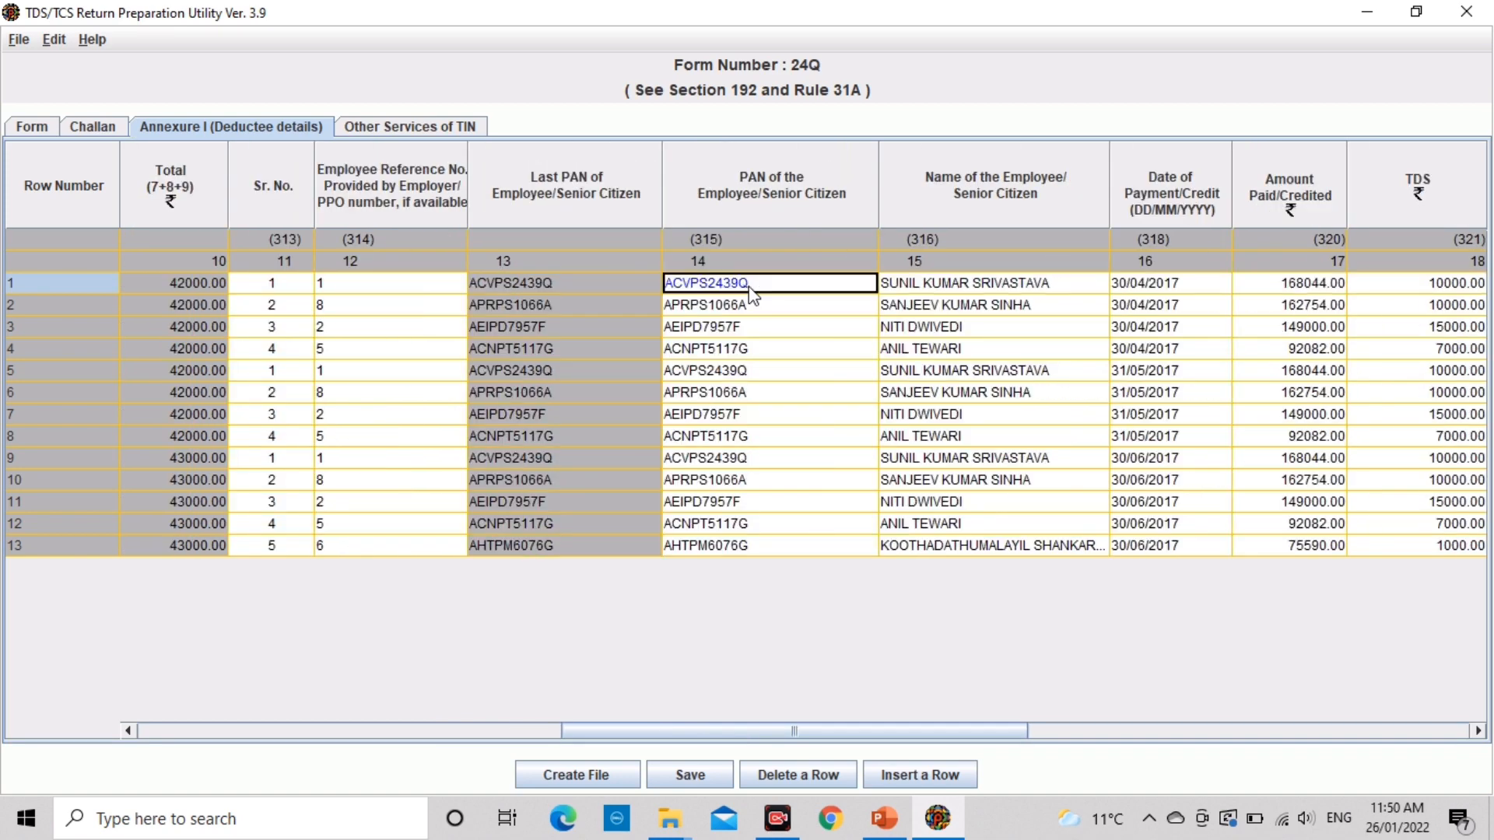
{"action": "double_click", "coordinate": [792, 286]}
{"action": "key", "text": "BackSpace"}
{"action": "type", "text": "Q"}
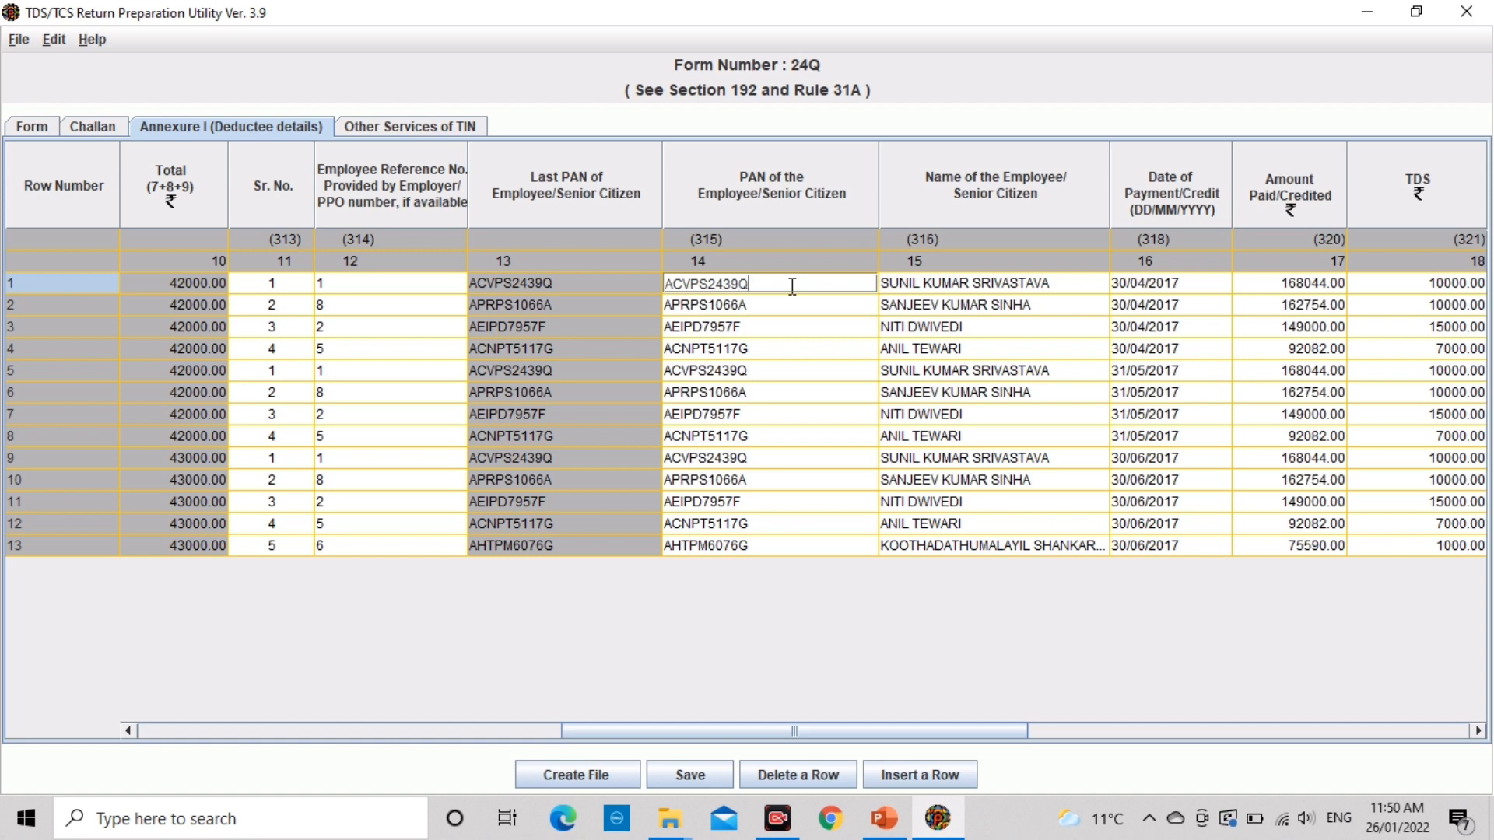
{"action": "key", "text": "Tab"}
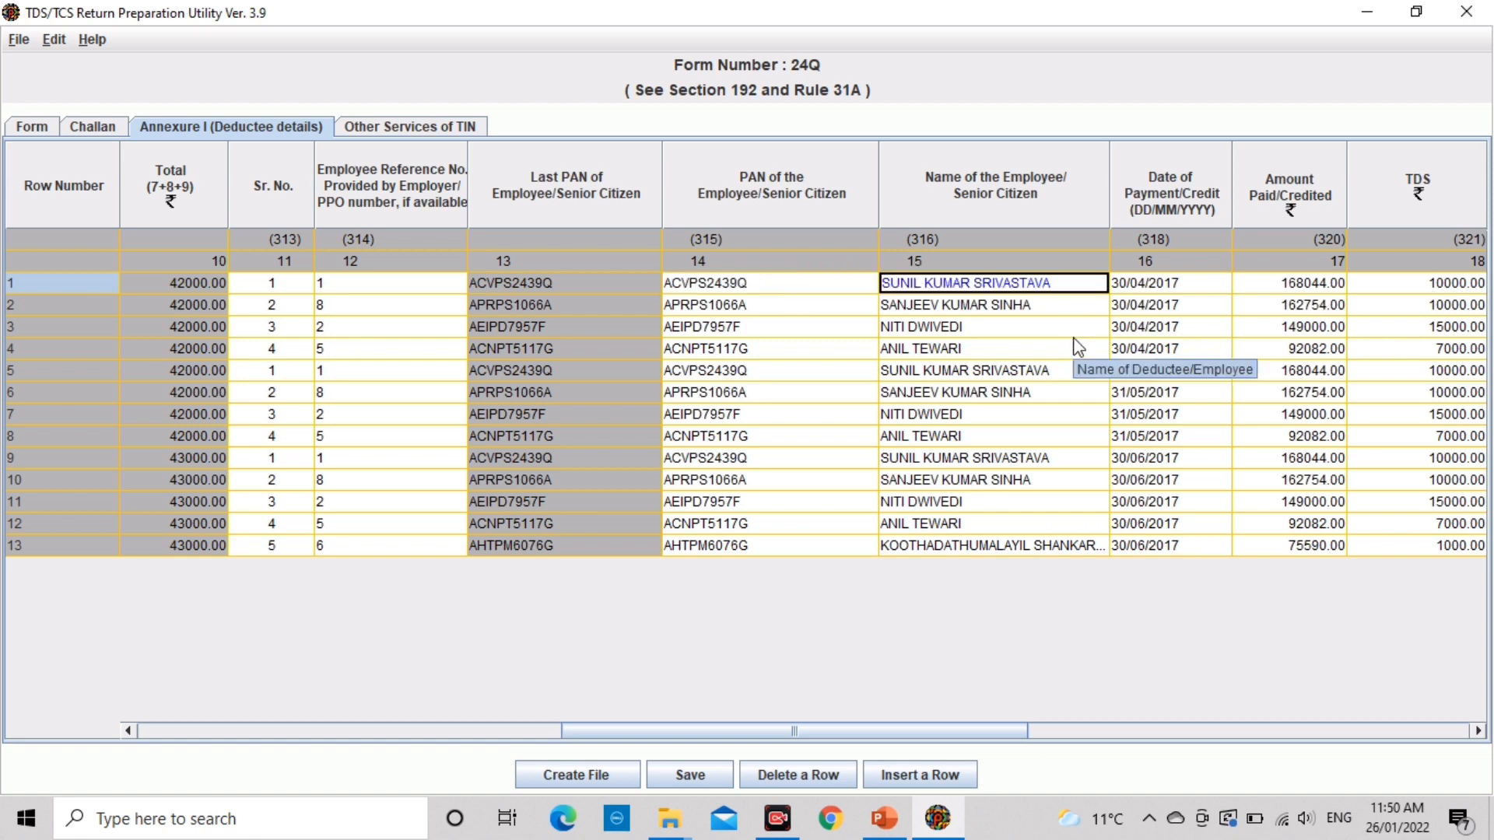
{"action": "key", "text": "Tab"}
{"action": "key", "text": "Tab"}
{"action": "key", "text": "Tab"}
{"action": "key", "text": "Tab"}
{"action": "key", "text": "Tab"}
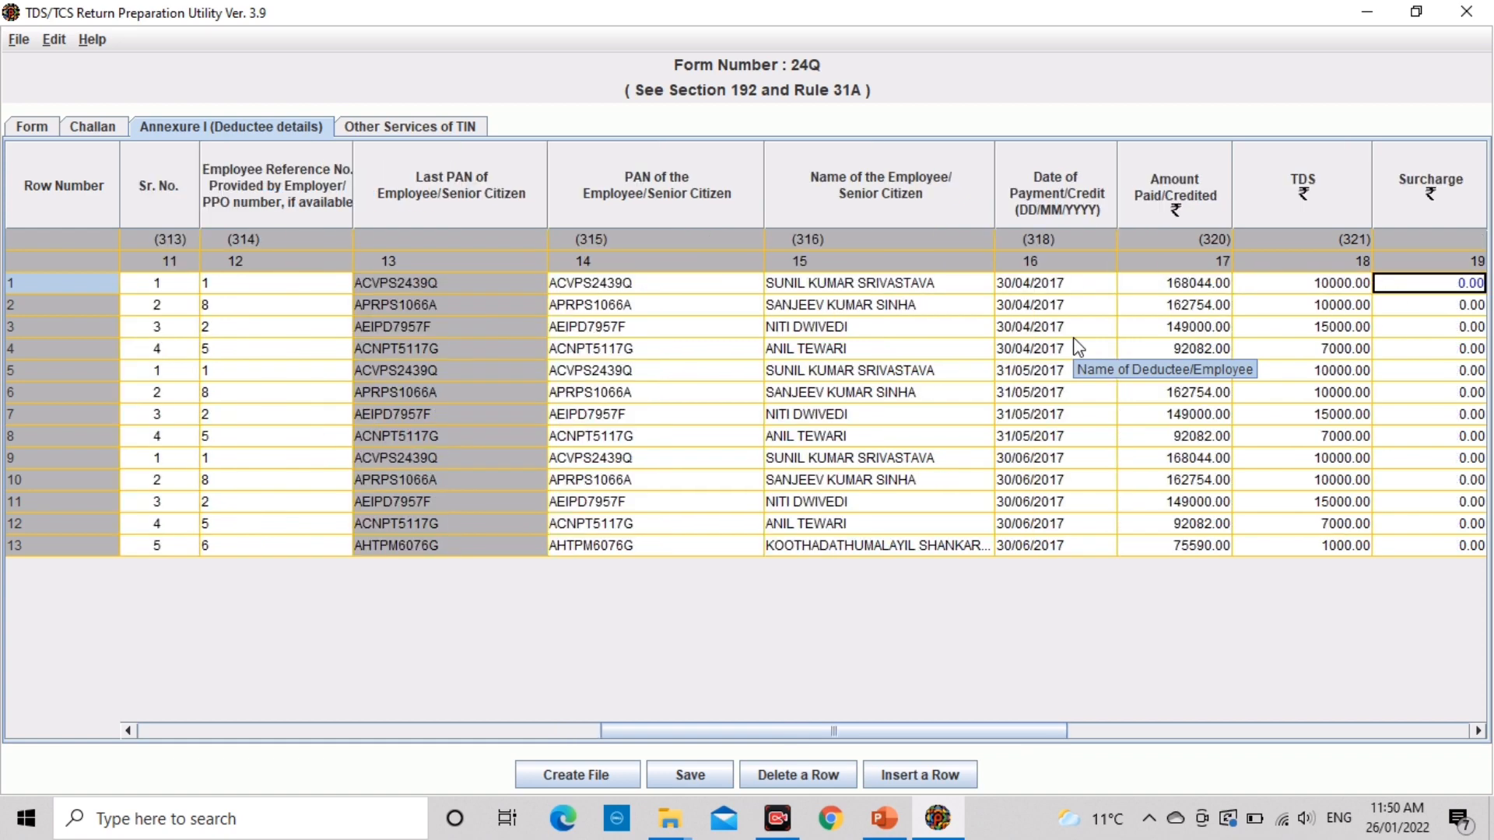
{"action": "key", "text": "shift+Tab"}
{"action": "key", "text": "shift+Tab"}
{"action": "key", "text": "shift+Tab"}
{"action": "key", "text": "shift+Tab"}
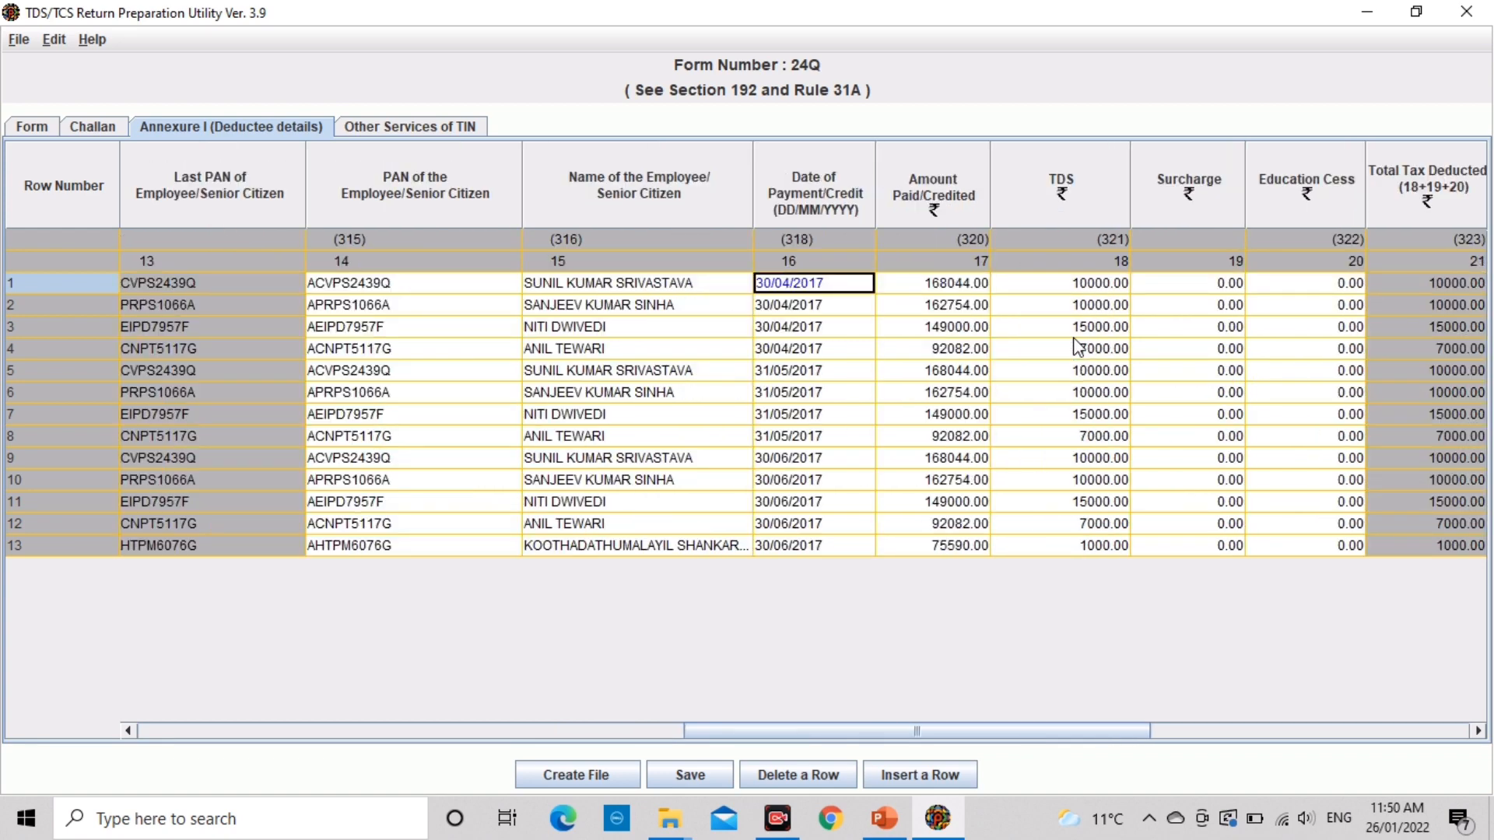
{"action": "key", "text": "Tab"}
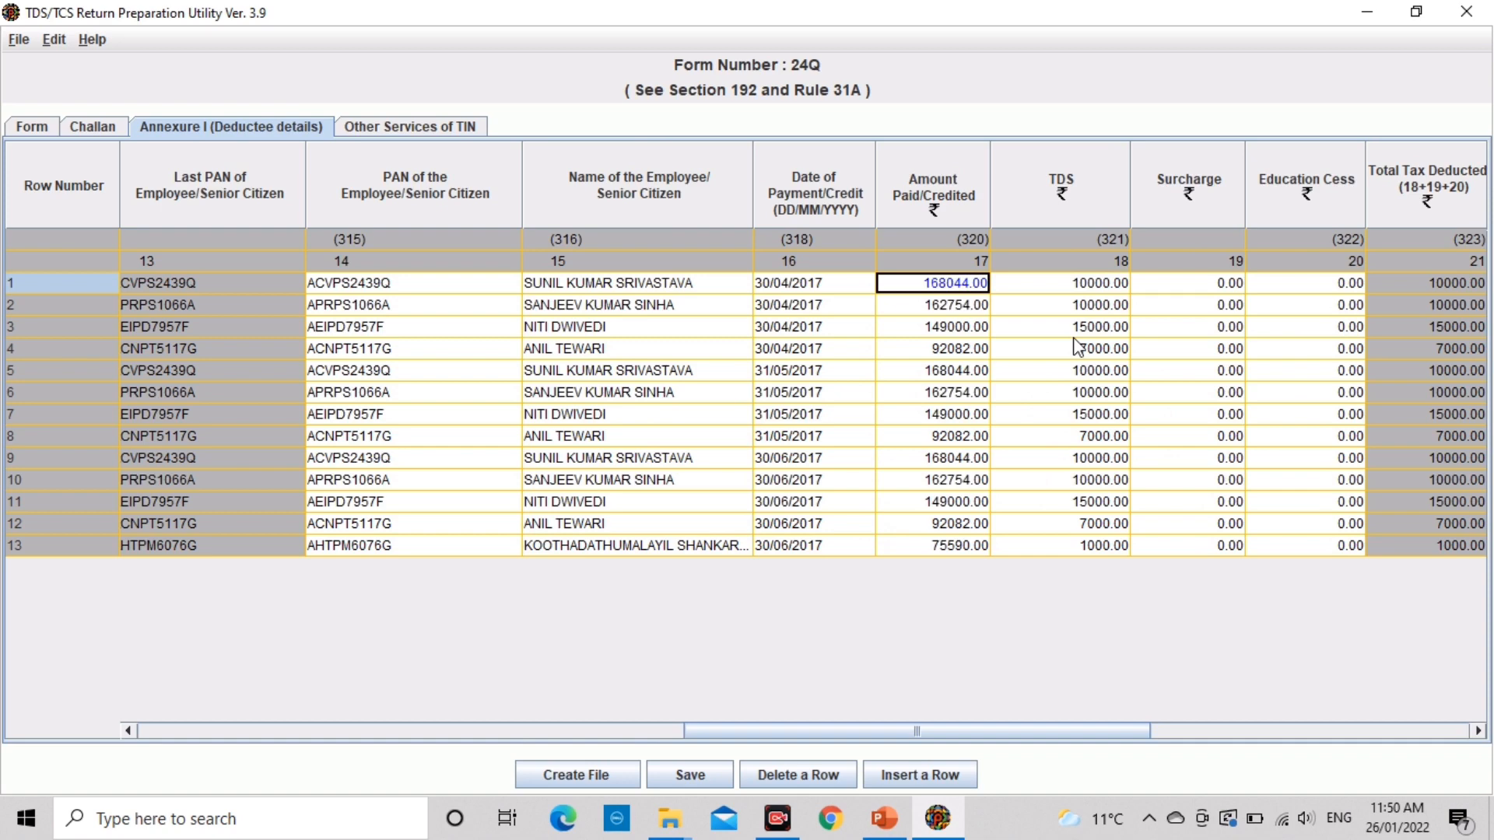
{"action": "key", "text": "Tab"}
{"action": "key", "text": "Tab"}
{"action": "key", "text": "Tab"}
{"action": "key", "text": "Tab"}
{"action": "key", "text": "Tab"}
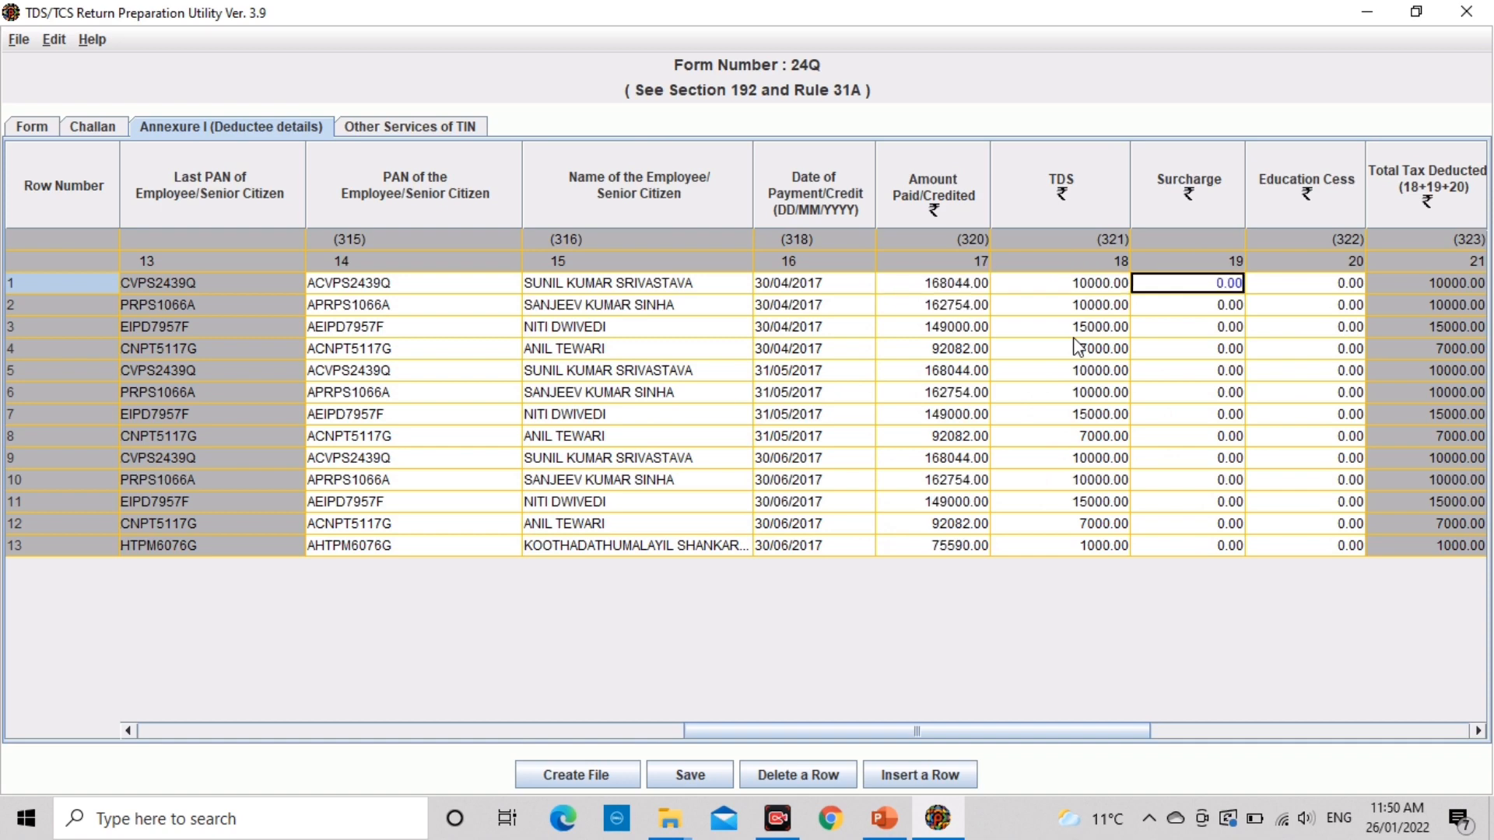
{"action": "key", "text": "Tab"}
{"action": "key", "text": "Tab"}
{"action": "key", "text": "Tab"}
{"action": "key", "text": "Tab"}
{"action": "key", "text": "shift+Tab"}
{"action": "key", "text": "shift+Tab"}
{"action": "key", "text": "Tab"}
{"action": "key", "text": "Tab"}
{"action": "key", "text": "Tab"}
{"action": "key", "text": "shift+Tab"}
{"action": "key", "text": "shift+Tab"}
{"action": "key", "text": "shift+Tab"}
{"action": "key", "text": "shift+Tab"}
{"action": "key", "text": "shift+Tab"}
{"action": "key", "text": "shift+Tab"}
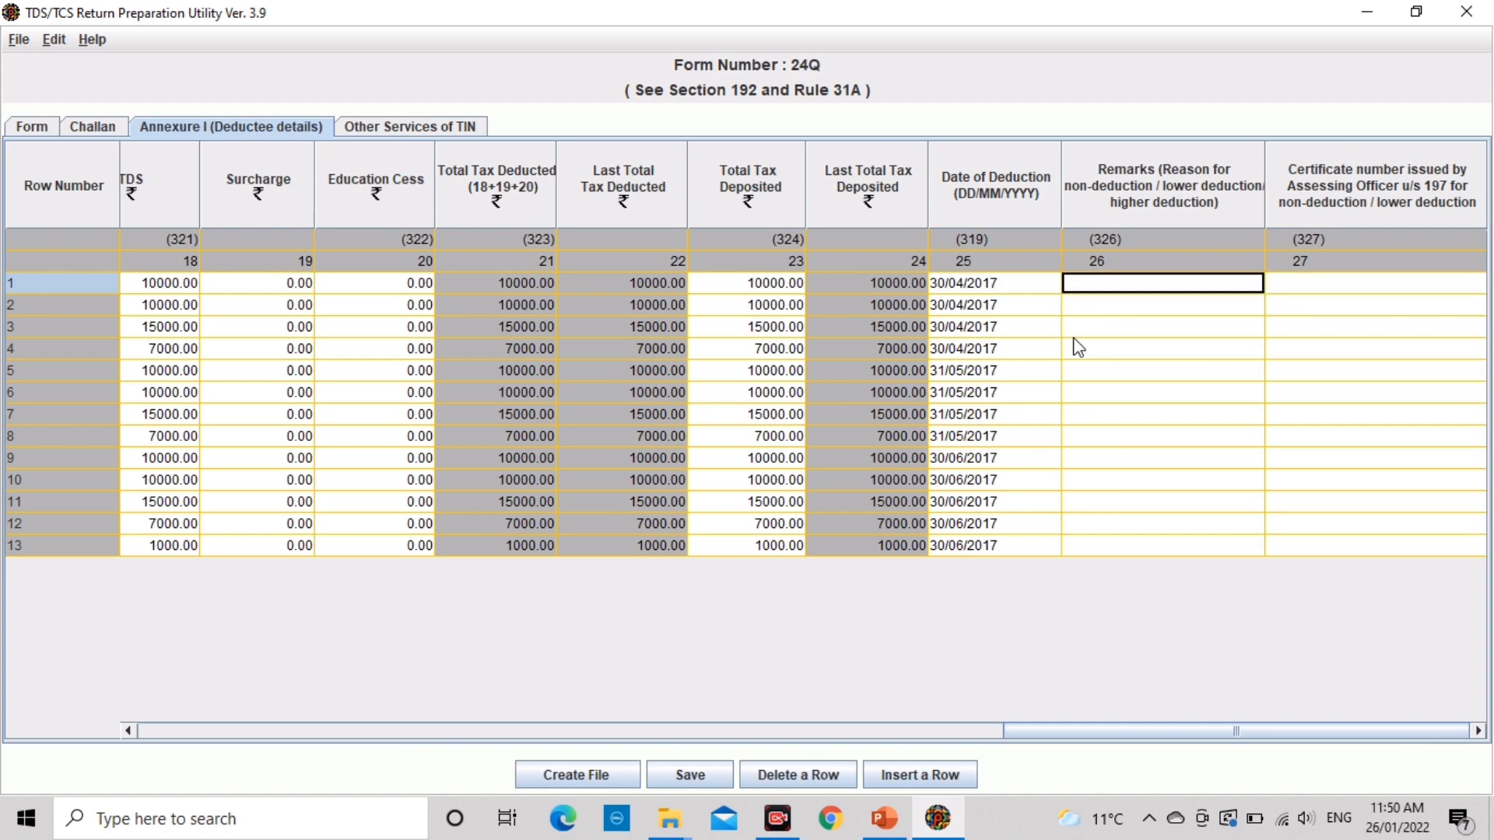
{"action": "key", "text": "shift+Tab"}
{"action": "key", "text": "shift+Tab"}
{"action": "key", "text": "shift+Tab"}
{"action": "key", "text": "shift+Tab"}
{"action": "key", "text": "shift+Tab"}
{"action": "key", "text": "shift+Tab"}
{"action": "key", "text": "shift+Tab"}
{"action": "key", "text": "shift+Tab"}
{"action": "key", "text": "shift+Tab"}
{"action": "key", "text": "shift+Tab"}
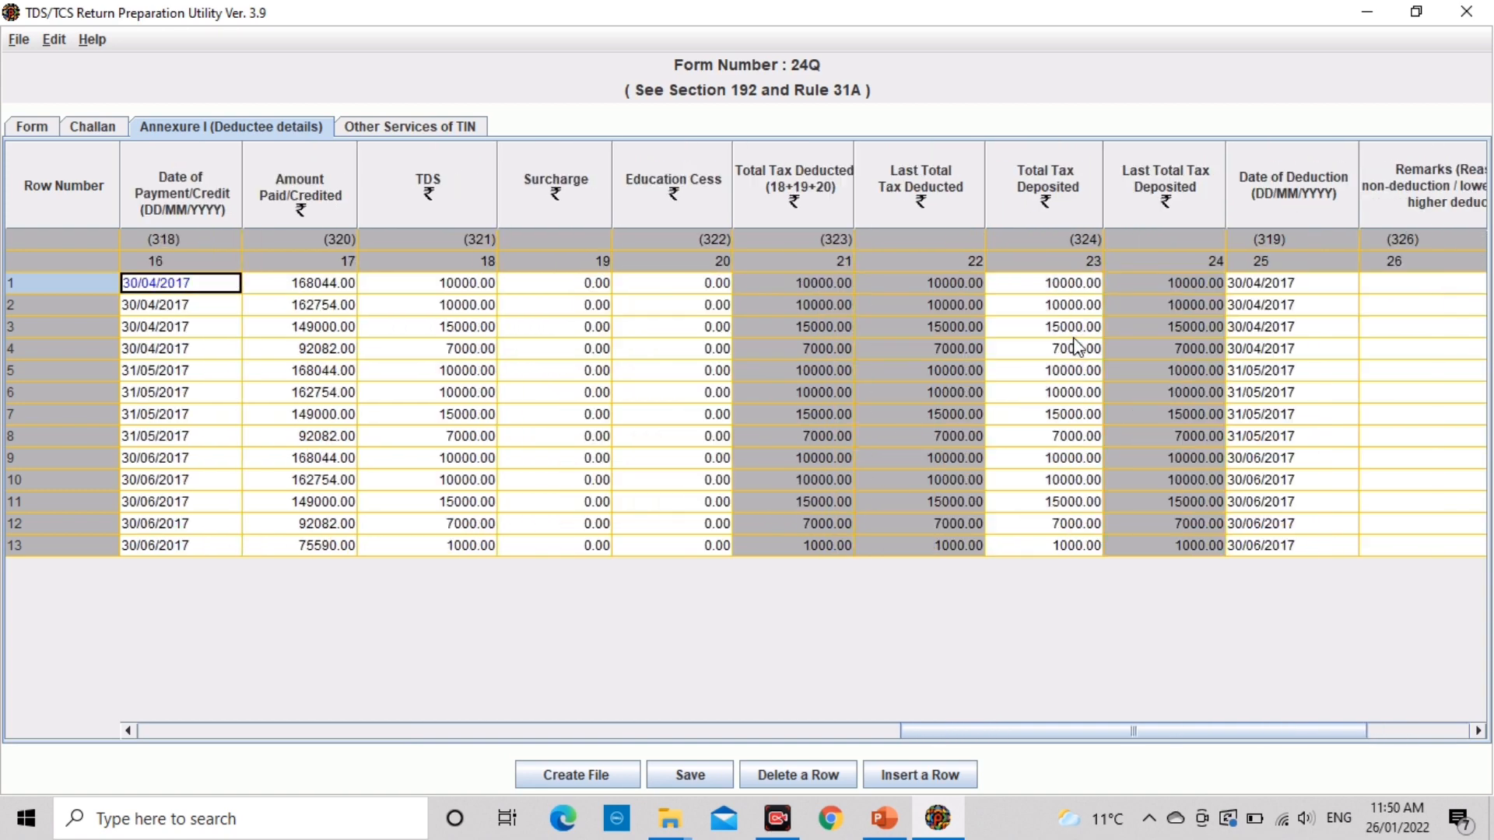
{"action": "key", "text": "shift+Tab"}
{"action": "key", "text": "Tab"}
{"action": "key", "text": "Tab"}
{"action": "key", "text": "Tab"}
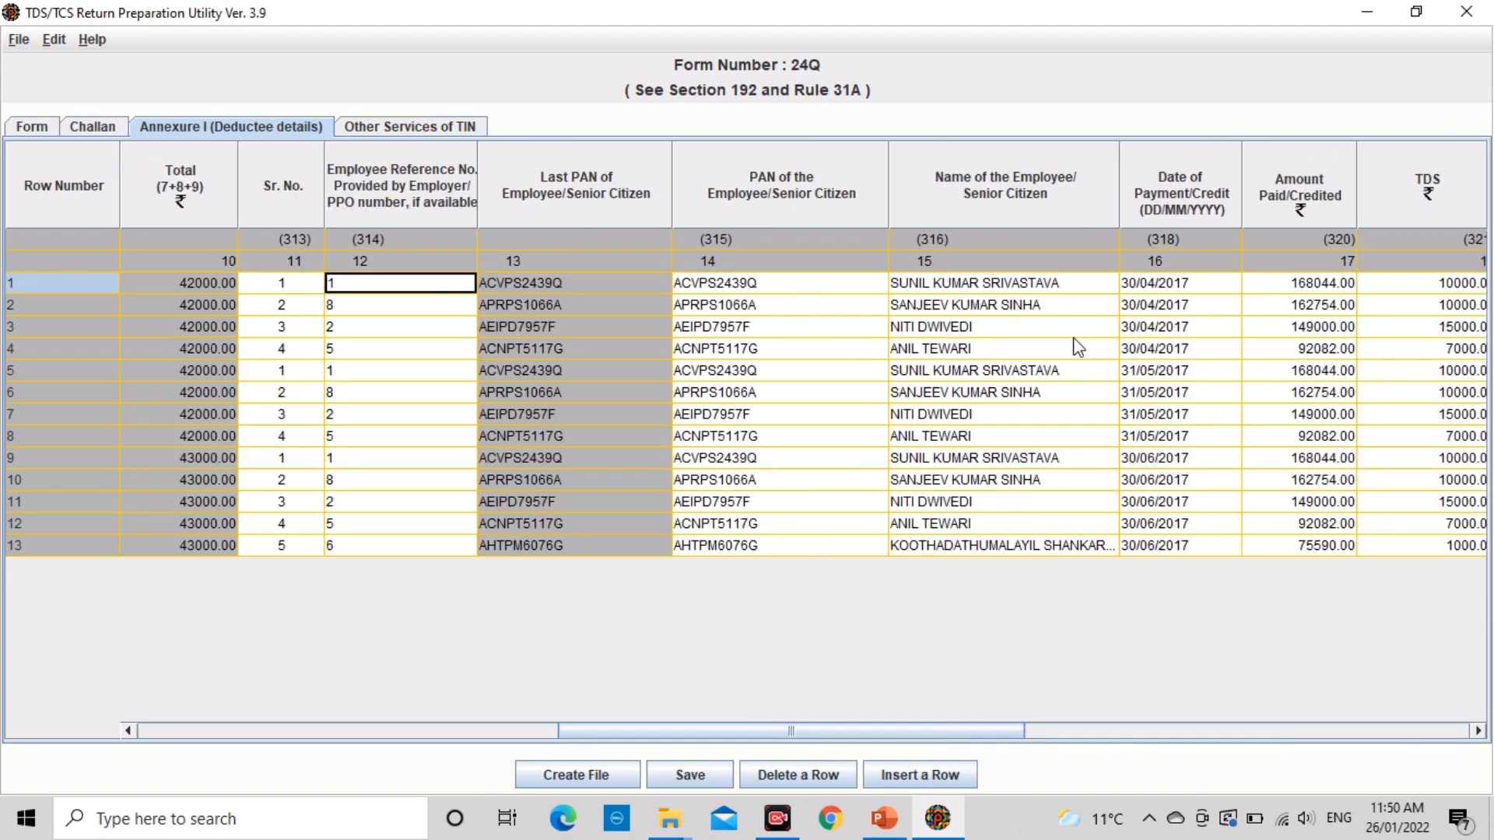
{"action": "key", "text": "Tab"}
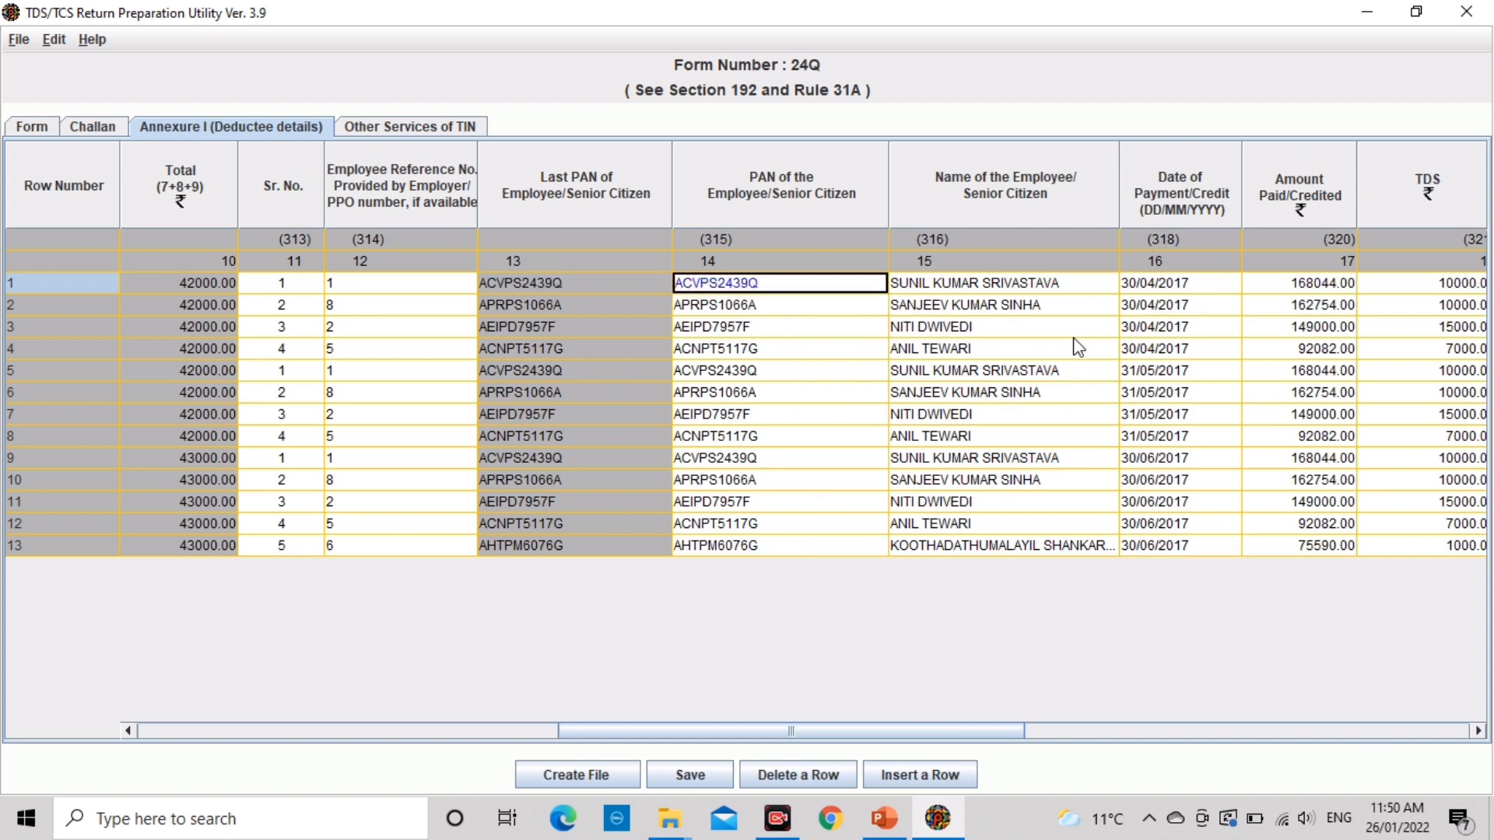
{"action": "key", "text": "Down"}
{"action": "key", "text": "Down"}
{"action": "key", "text": "Down"}
{"action": "key", "text": "Down"}
{"action": "key", "text": "Down"}
{"action": "key", "text": "Down"}
{"action": "key", "text": "Up"}
{"action": "key", "text": "Up"}
{"action": "key", "text": "Up"}
{"action": "key", "text": "Tab"}
{"action": "key", "text": "Tab"}
{"action": "key", "text": "Tab"}
{"action": "key", "text": "Tab"}
{"action": "key", "text": "Tab"}
{"action": "key", "text": "shift+Tab"}
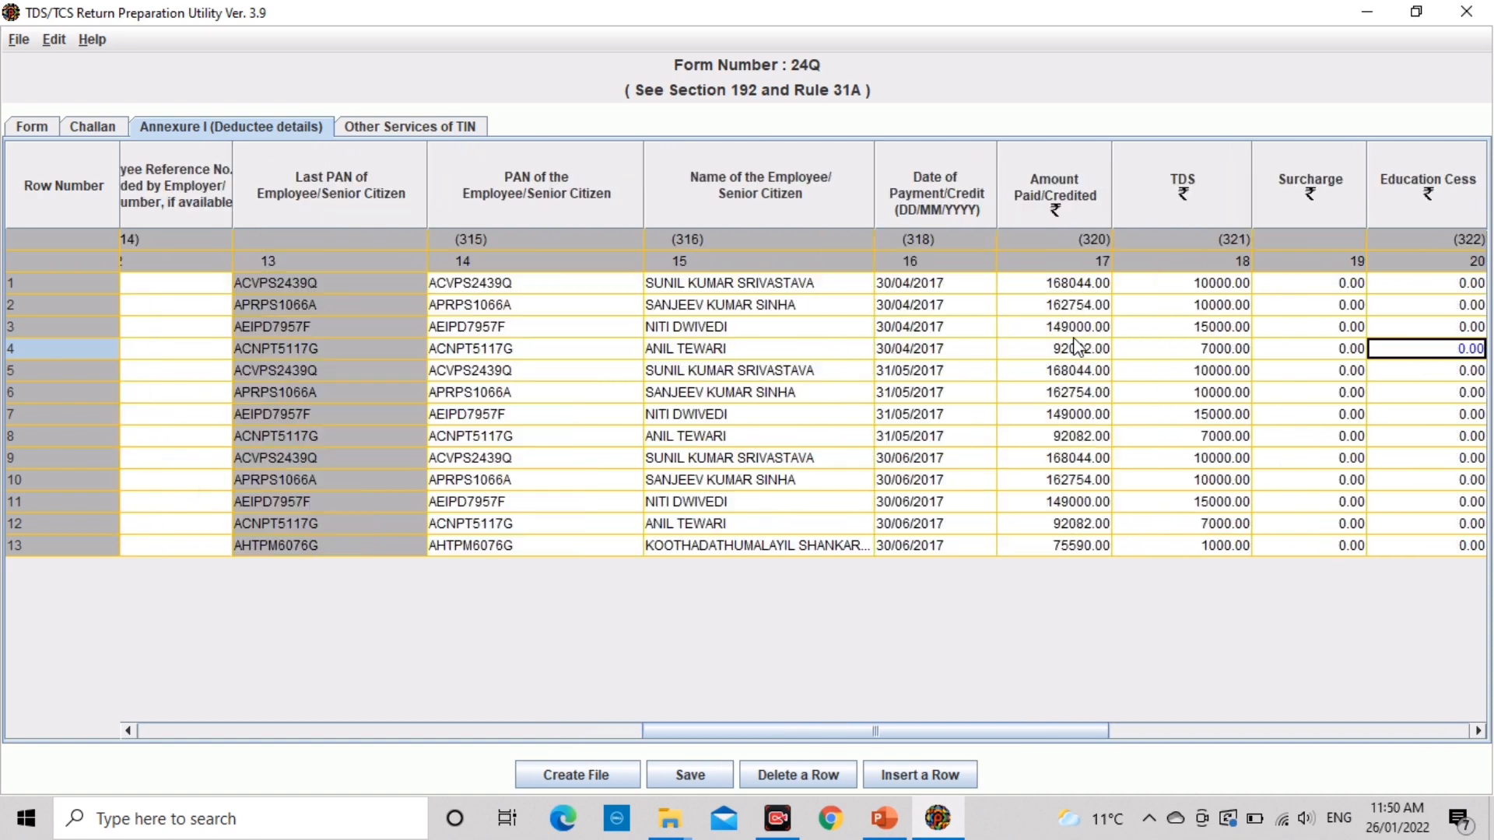
{"action": "key", "text": "Tab"}
{"action": "key", "text": "Tab"}
{"action": "key", "text": "Tab"}
{"action": "key", "text": "Tab"}
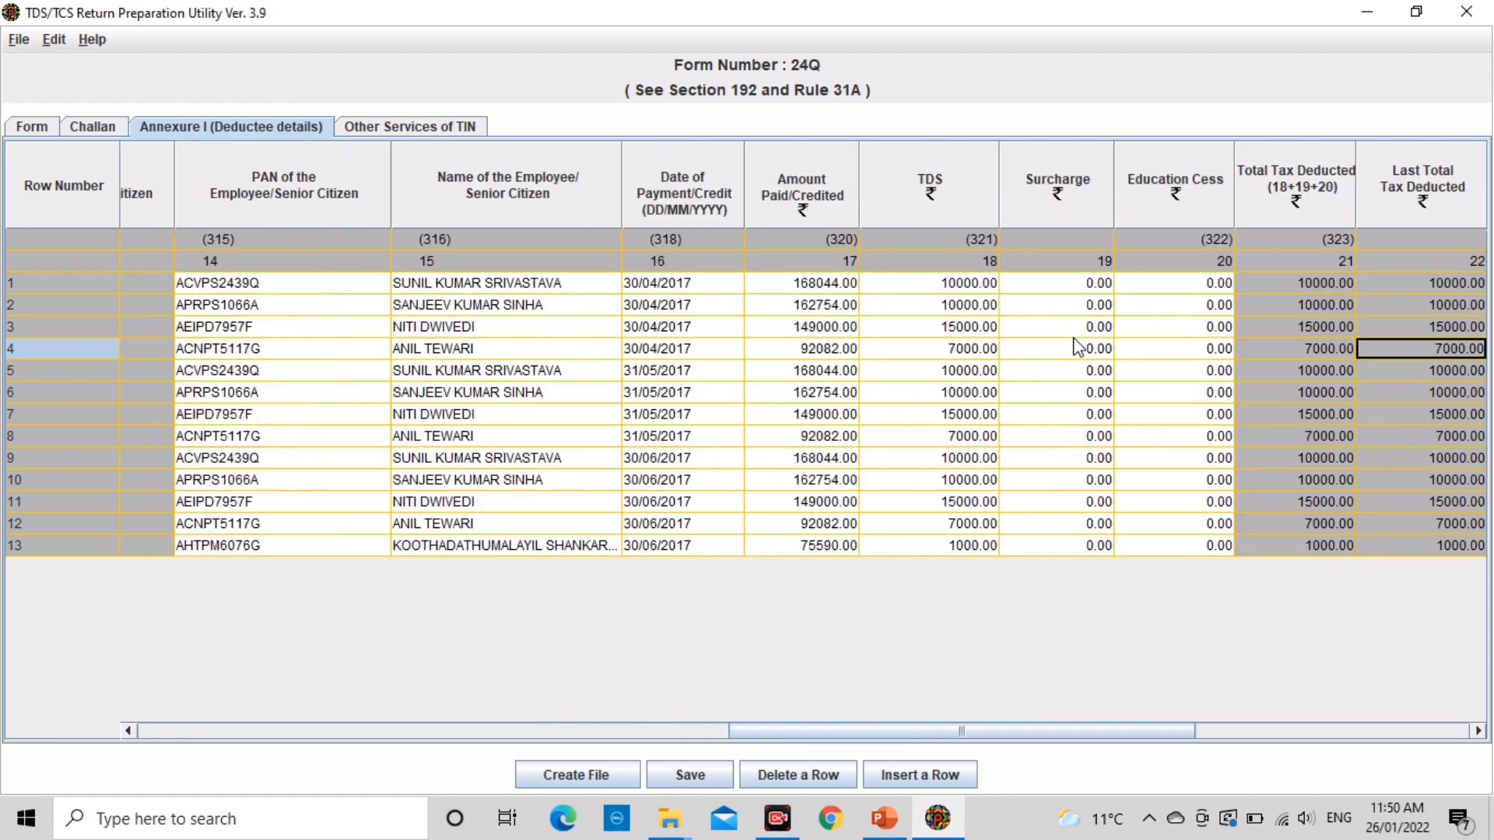
{"action": "key", "text": "shift+Tab"}
{"action": "key", "text": "shift+Tab"}
{"action": "key", "text": "shift+Tab"}
{"action": "key", "text": "shift+Tab"}
{"action": "key", "text": "shift+Tab"}
{"action": "key", "text": "shift+Tab"}
{"action": "key", "text": "shift+Tab"}
{"action": "key", "text": "shift+Tab"}
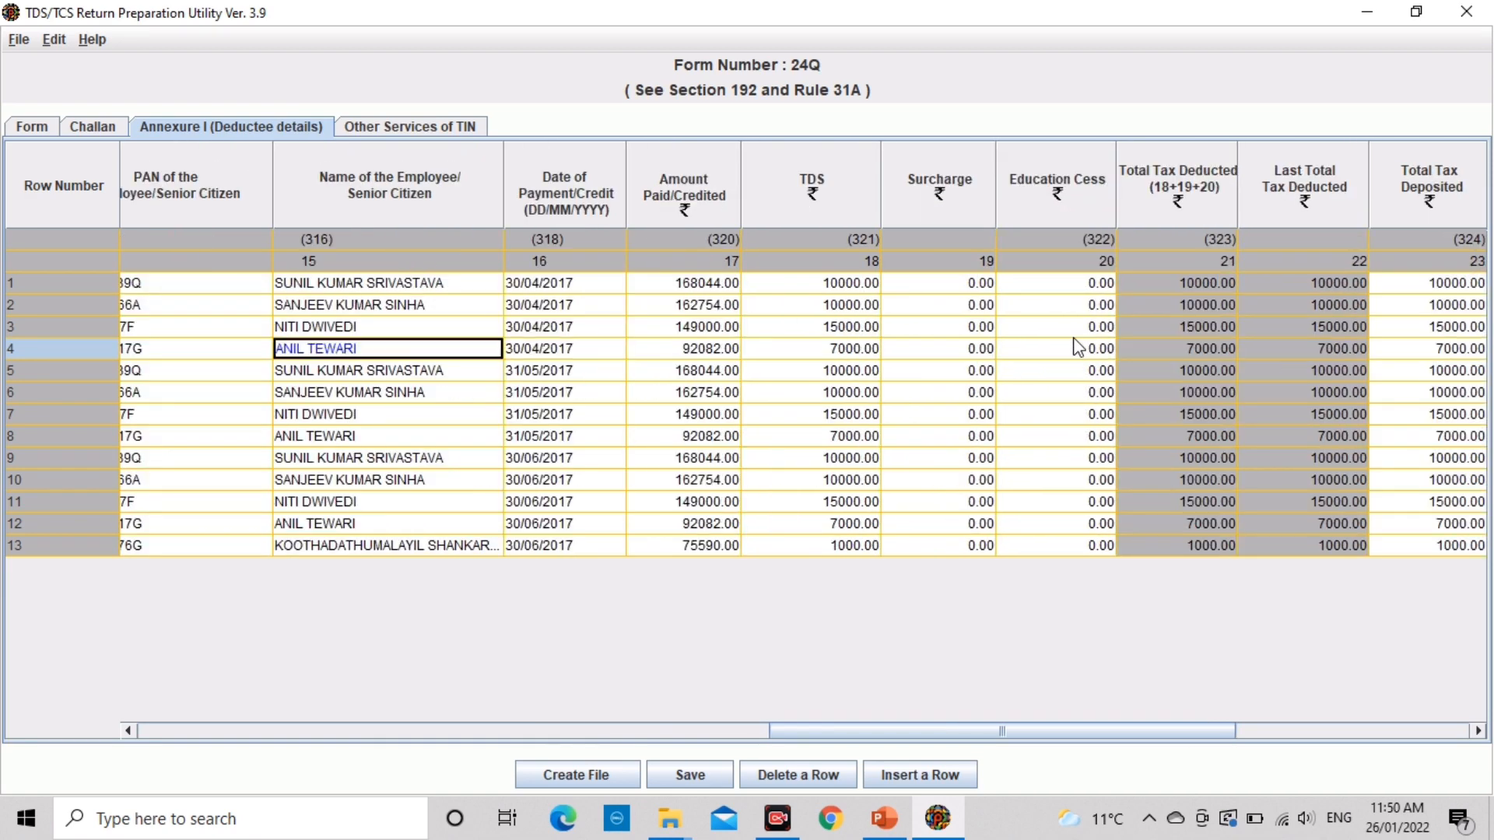
Step: Set challan row 1's update mode to Update on the Challan tab
{"action": "left_click", "coordinate": [78, 128]}
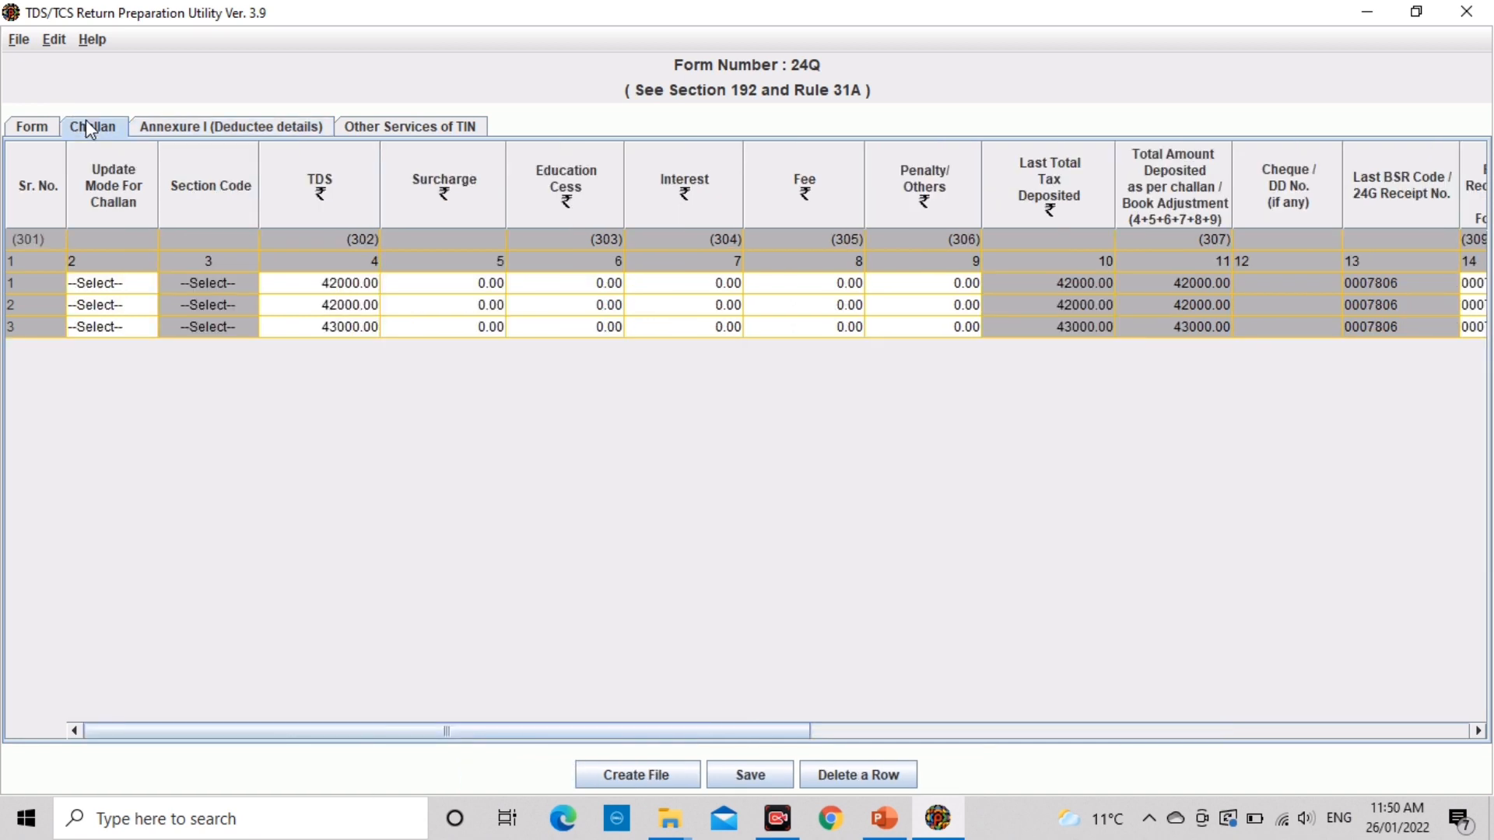
{"action": "left_click", "coordinate": [216, 284]}
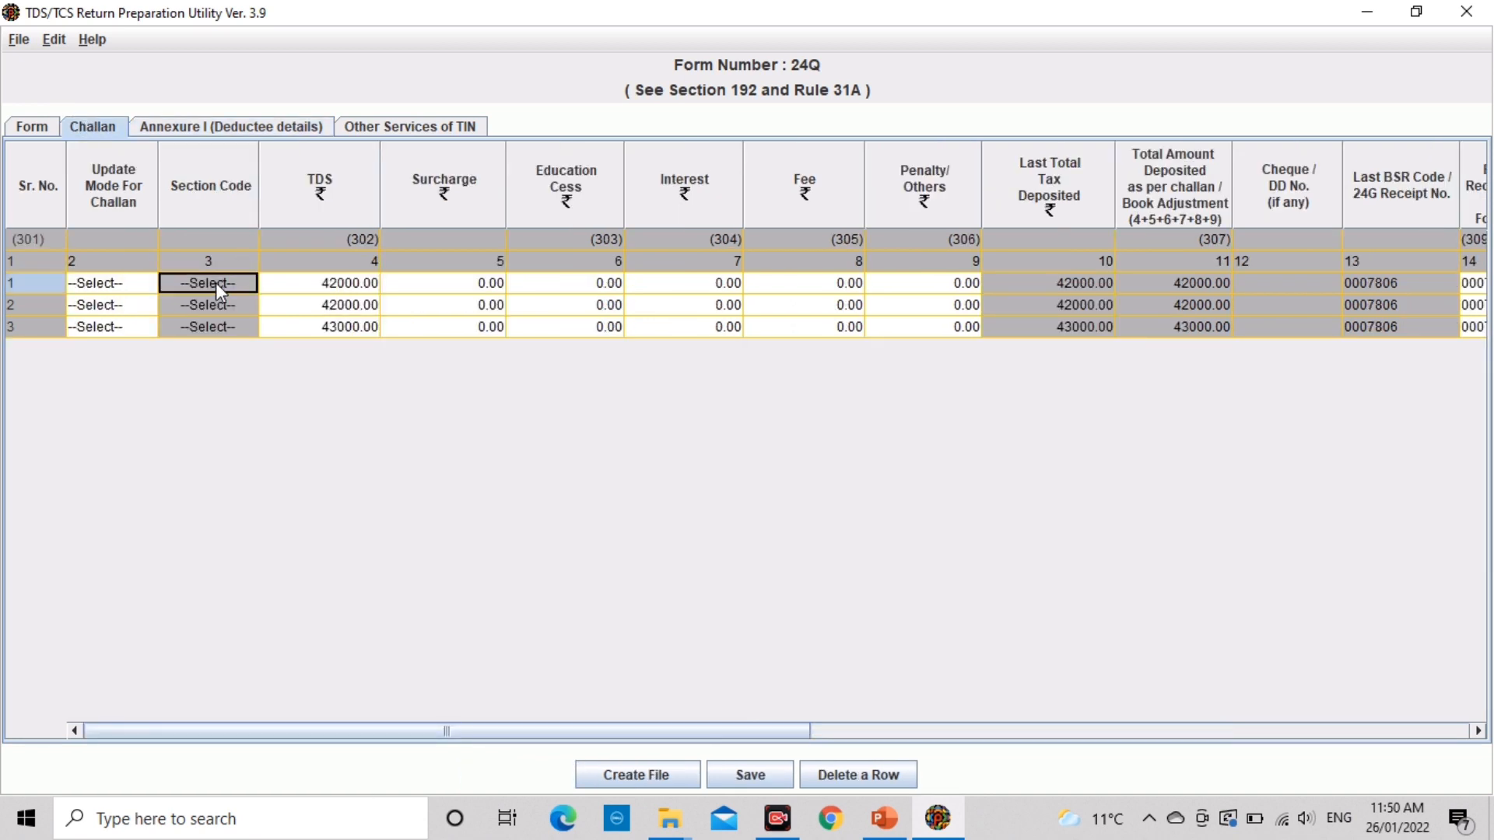
{"action": "key", "text": "shift+Tab"}
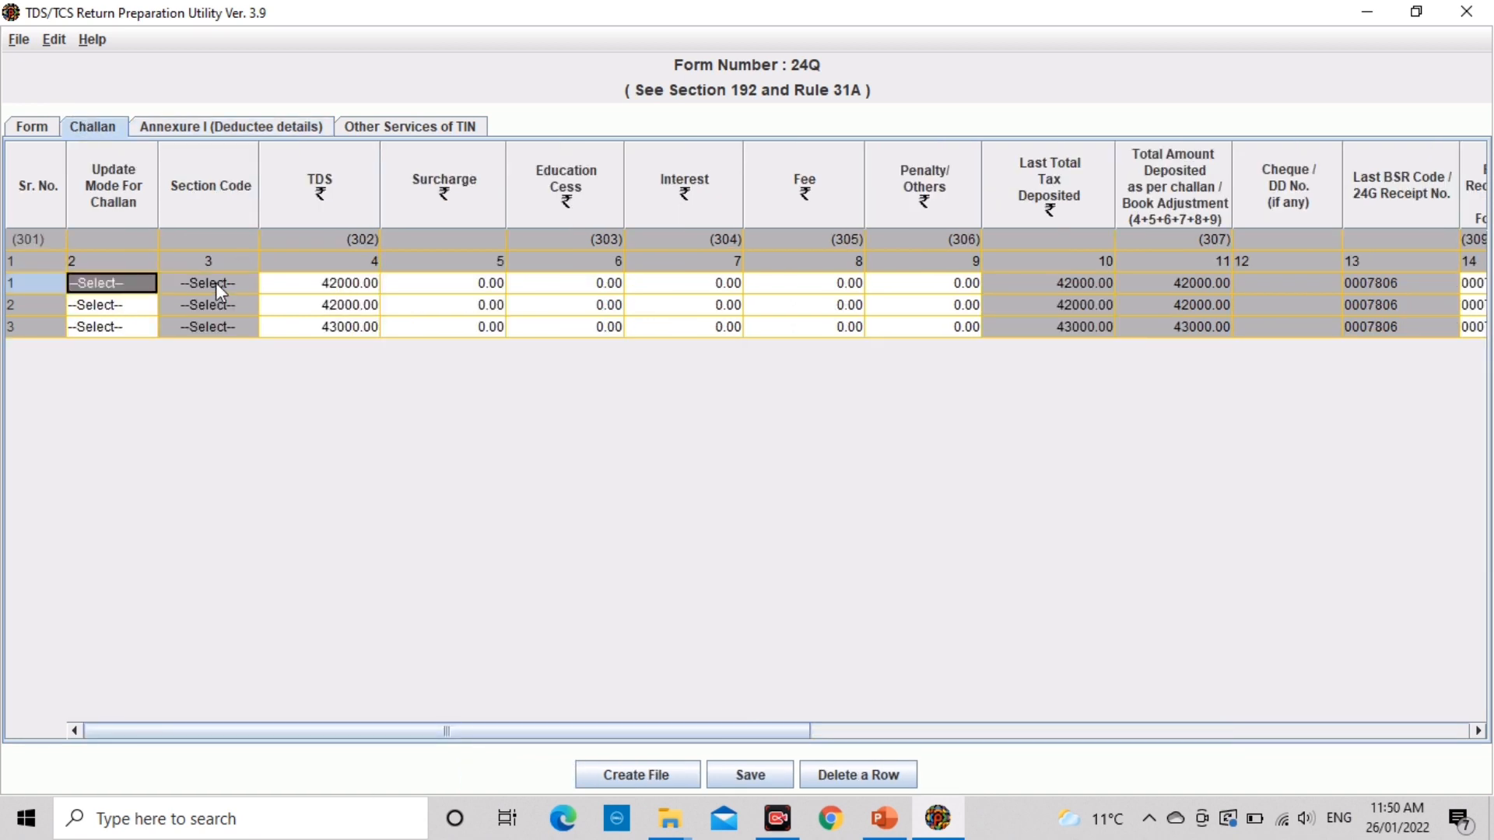
{"action": "left_click", "coordinate": [107, 286]}
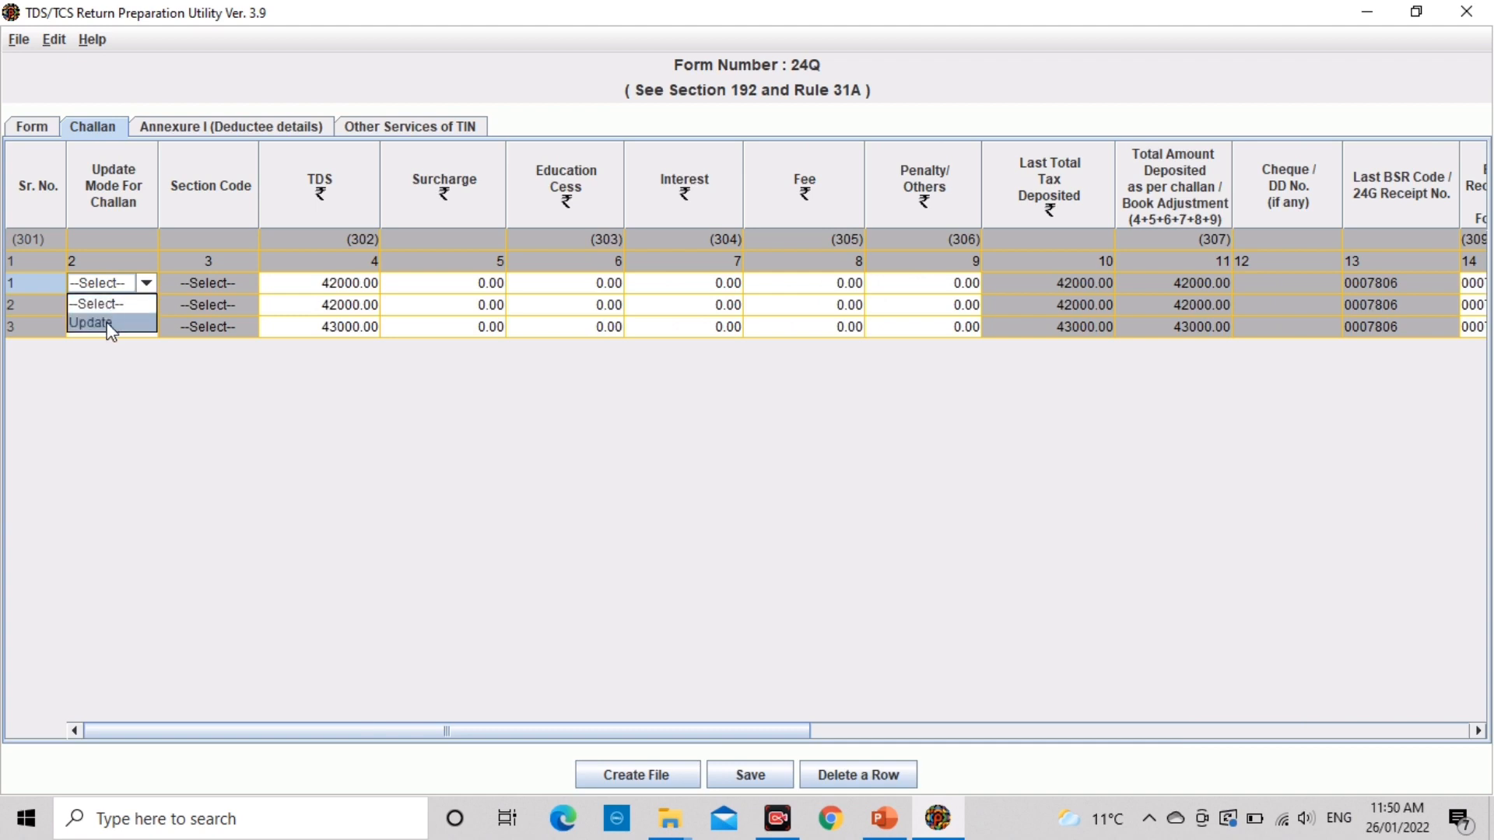
{"action": "left_click", "coordinate": [108, 324]}
{"action": "left_click", "coordinate": [232, 285]}
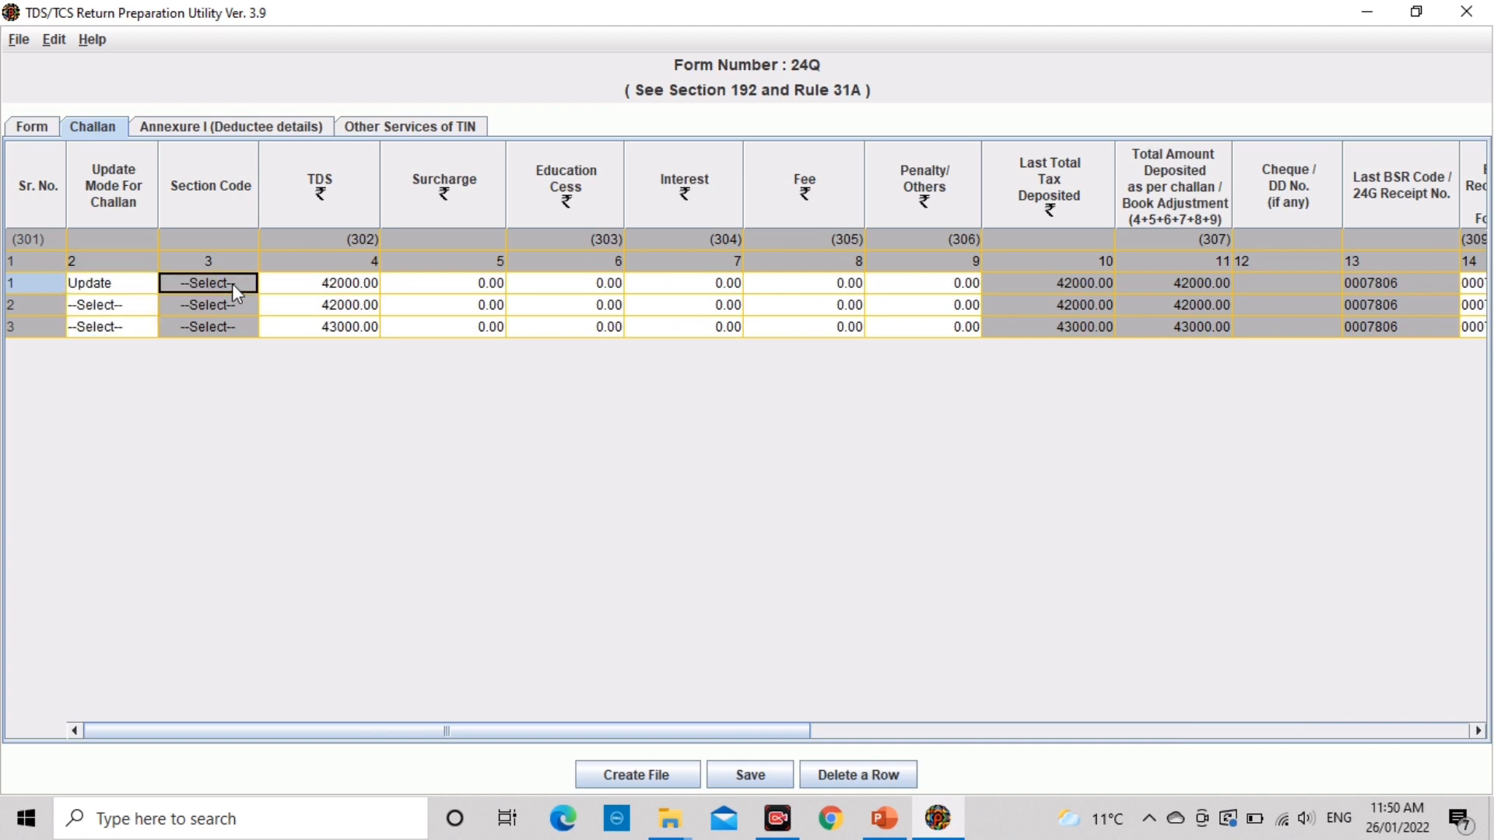
Step: Review challan row 1's amounts, BSR code, date, book adjustment and serial number 00043
{"action": "key", "text": "Tab"}
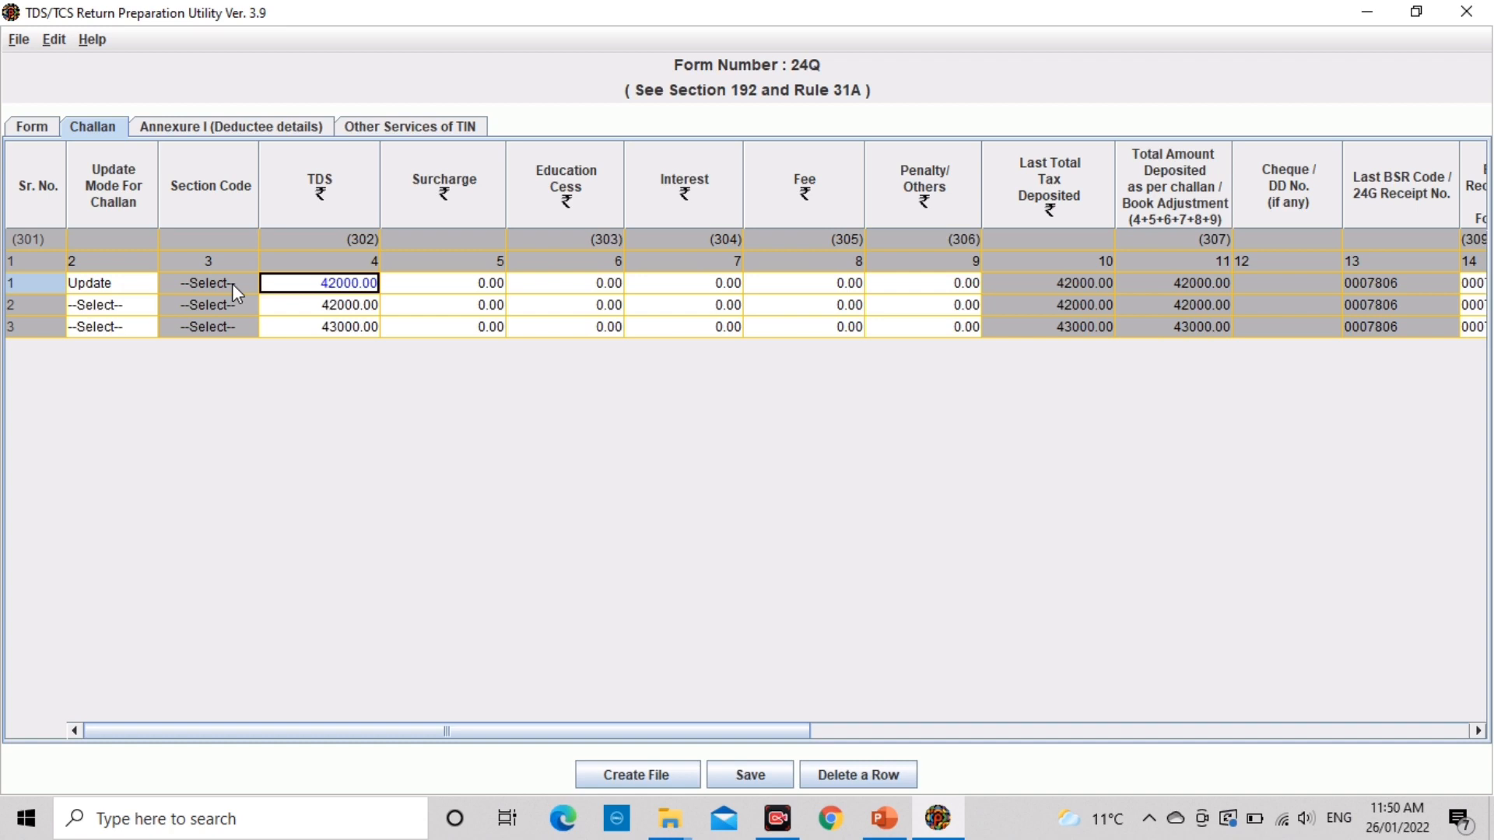
{"action": "key", "text": "Tab"}
{"action": "key", "text": "Tab"}
{"action": "key", "text": "shift+Tab"}
{"action": "key", "text": "Tab"}
{"action": "key", "text": "Tab"}
{"action": "key", "text": "shift+Tab"}
{"action": "key", "text": "Tab"}
{"action": "key", "text": "Tab"}
{"action": "key", "text": "Tab"}
{"action": "key", "text": "Tab"}
{"action": "key", "text": "Tab"}
{"action": "key", "text": "Tab"}
{"action": "key", "text": "Tab"}
{"action": "key", "text": "Tab"}
{"action": "key", "text": "Tab"}
{"action": "key", "text": "Tab"}
{"action": "key", "text": "shift+Tab"}
{"action": "key", "text": "shift+Tab"}
{"action": "key", "text": "shift+Tab"}
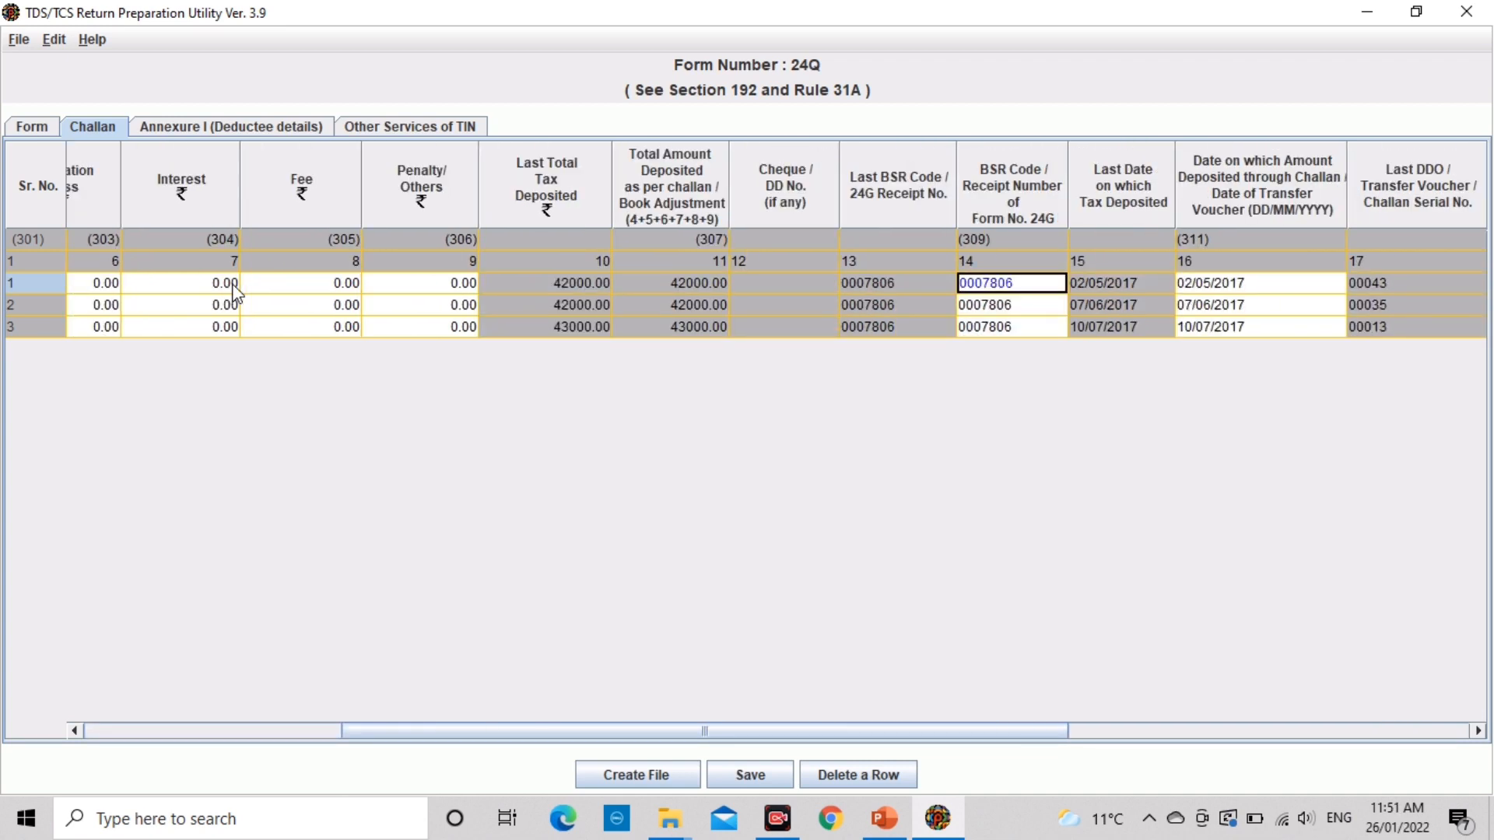
{"action": "key", "text": "Tab"}
{"action": "key", "text": "Tab"}
{"action": "key", "text": "Tab"}
{"action": "key", "text": "Tab"}
{"action": "key", "text": "Tab"}
{"action": "key", "text": "shift+Tab"}
{"action": "key", "text": "shift+Tab"}
{"action": "key", "text": "shift+Tab"}
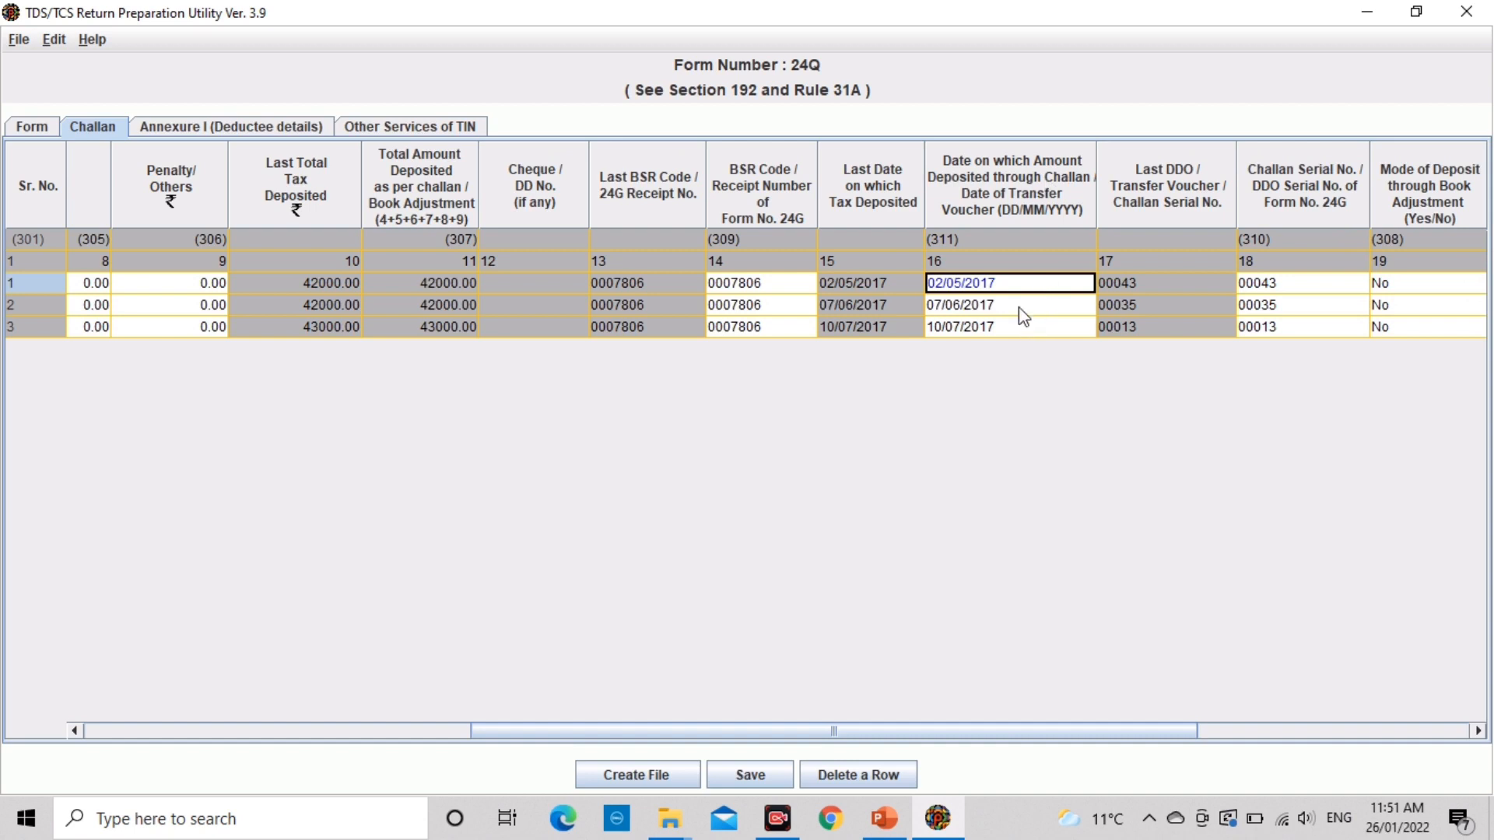
{"action": "key", "text": "Tab"}
{"action": "key", "text": "Tab"}
{"action": "key", "text": "Tab"}
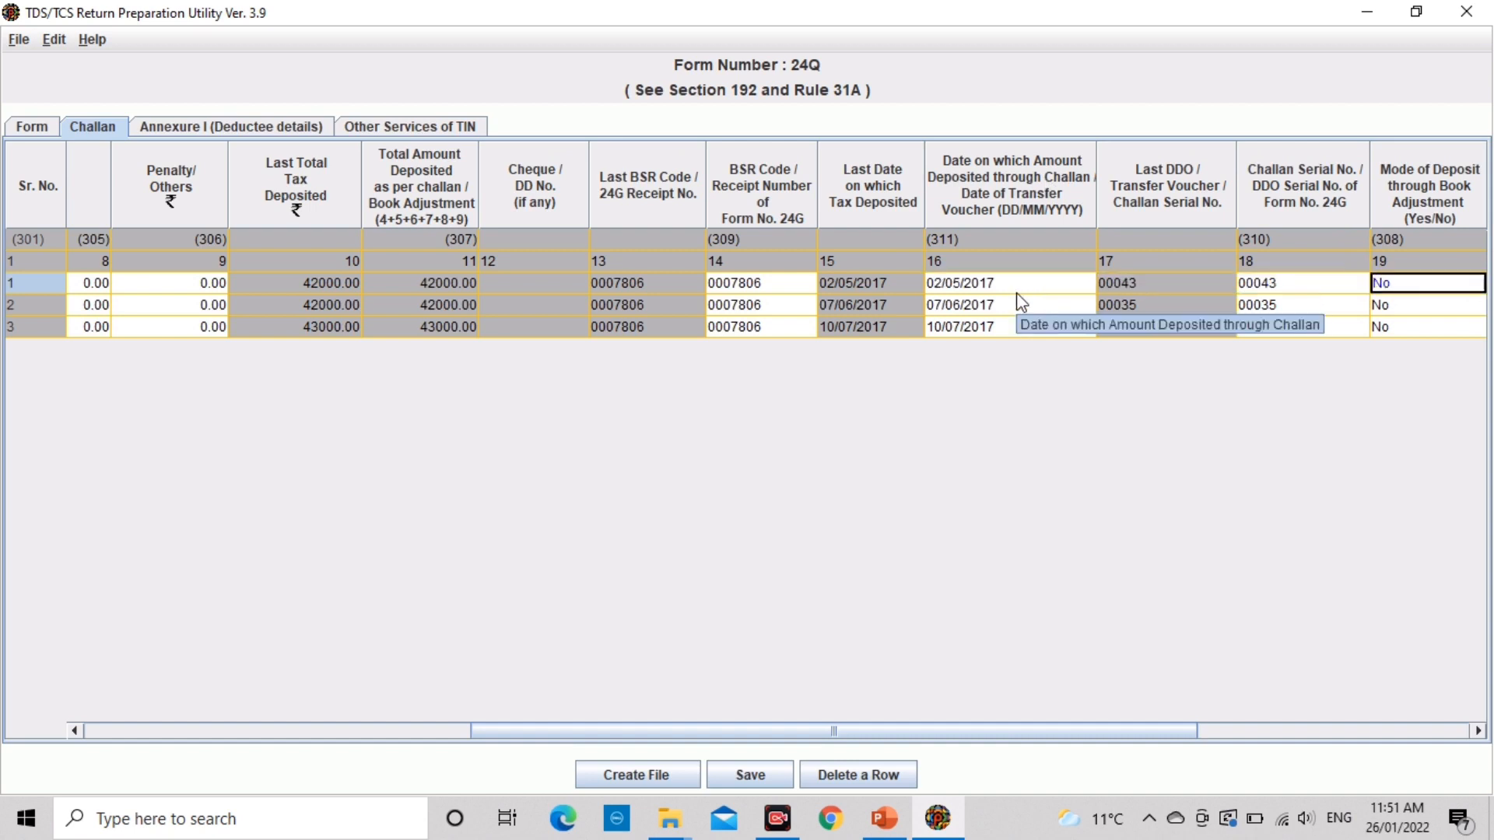
{"action": "key", "text": "Tab"}
{"action": "key", "text": "Tab"}
{"action": "key", "text": "shift+Tab"}
{"action": "key", "text": "shift+Tab"}
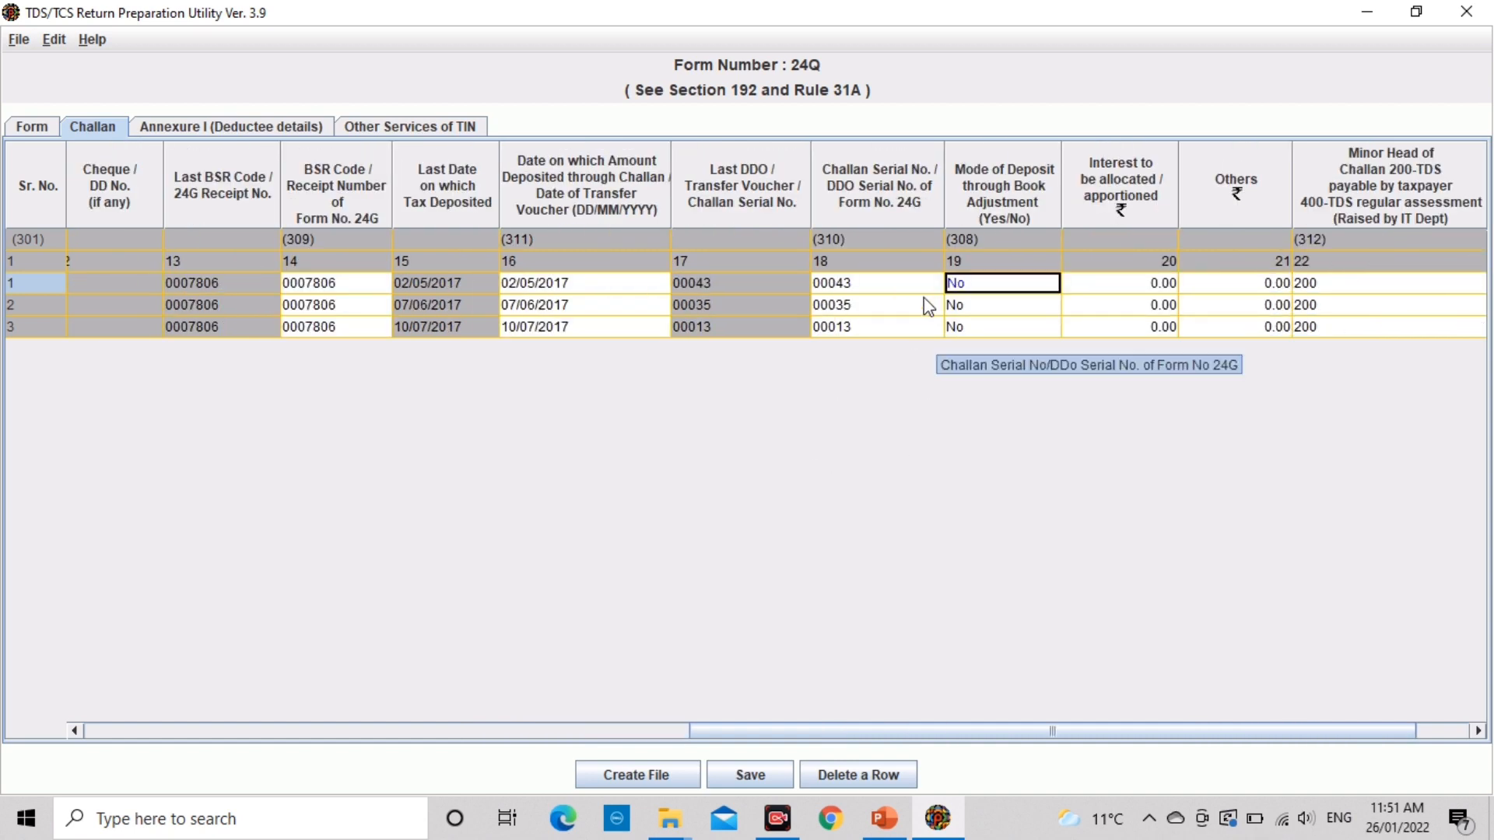
{"action": "key", "text": "shift+Tab"}
{"action": "key", "text": "Tab"}
{"action": "key", "text": "Tab"}
{"action": "key", "text": "Tab"}
{"action": "key", "text": "Tab"}
{"action": "key", "text": "Tab"}
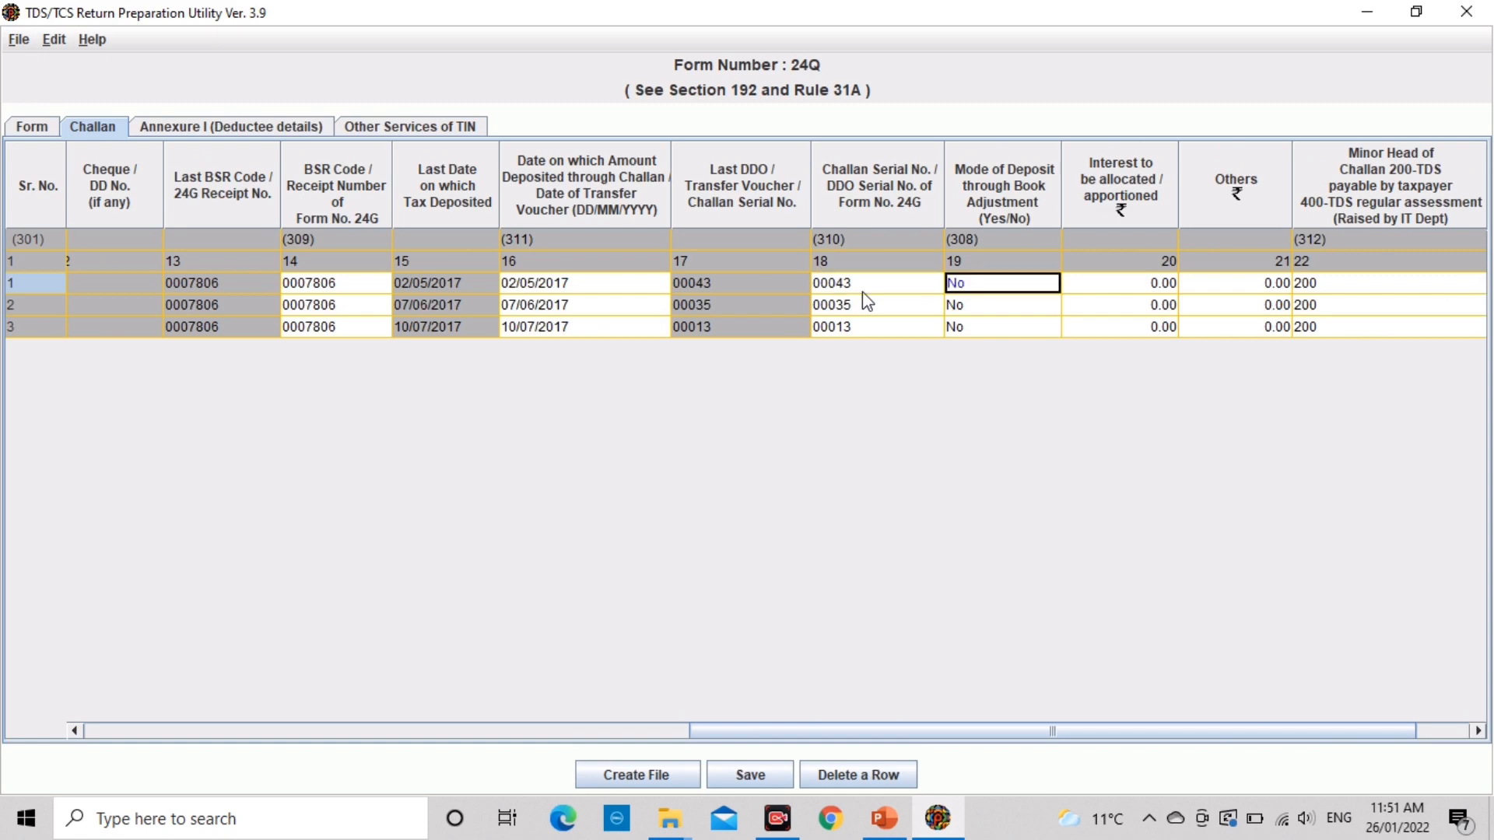
{"action": "key", "text": "shift+Tab"}
{"action": "key", "text": "shift+Tab"}
{"action": "key", "text": "shift+Tab"}
{"action": "key", "text": "shift+Tab"}
{"action": "key", "text": "shift+Tab"}
{"action": "key", "text": "shift+Tab"}
{"action": "key", "text": "shift+Tab"}
{"action": "key", "text": "shift+Tab"}
{"action": "key", "text": "shift+Tab"}
{"action": "key", "text": "shift+Tab"}
{"action": "key", "text": "shift+Tab"}
{"action": "key", "text": "shift+Tab"}
{"action": "key", "text": "shift+Tab"}
{"action": "key", "text": "shift+Tab"}
{"action": "key", "text": "shift+Tab"}
{"action": "key", "text": "shift+Tab"}
{"action": "key", "text": "shift+Tab"}
{"action": "key", "text": "shift+Tab"}
{"action": "key", "text": "shift+Tab"}
{"action": "key", "text": "shift+Tab"}
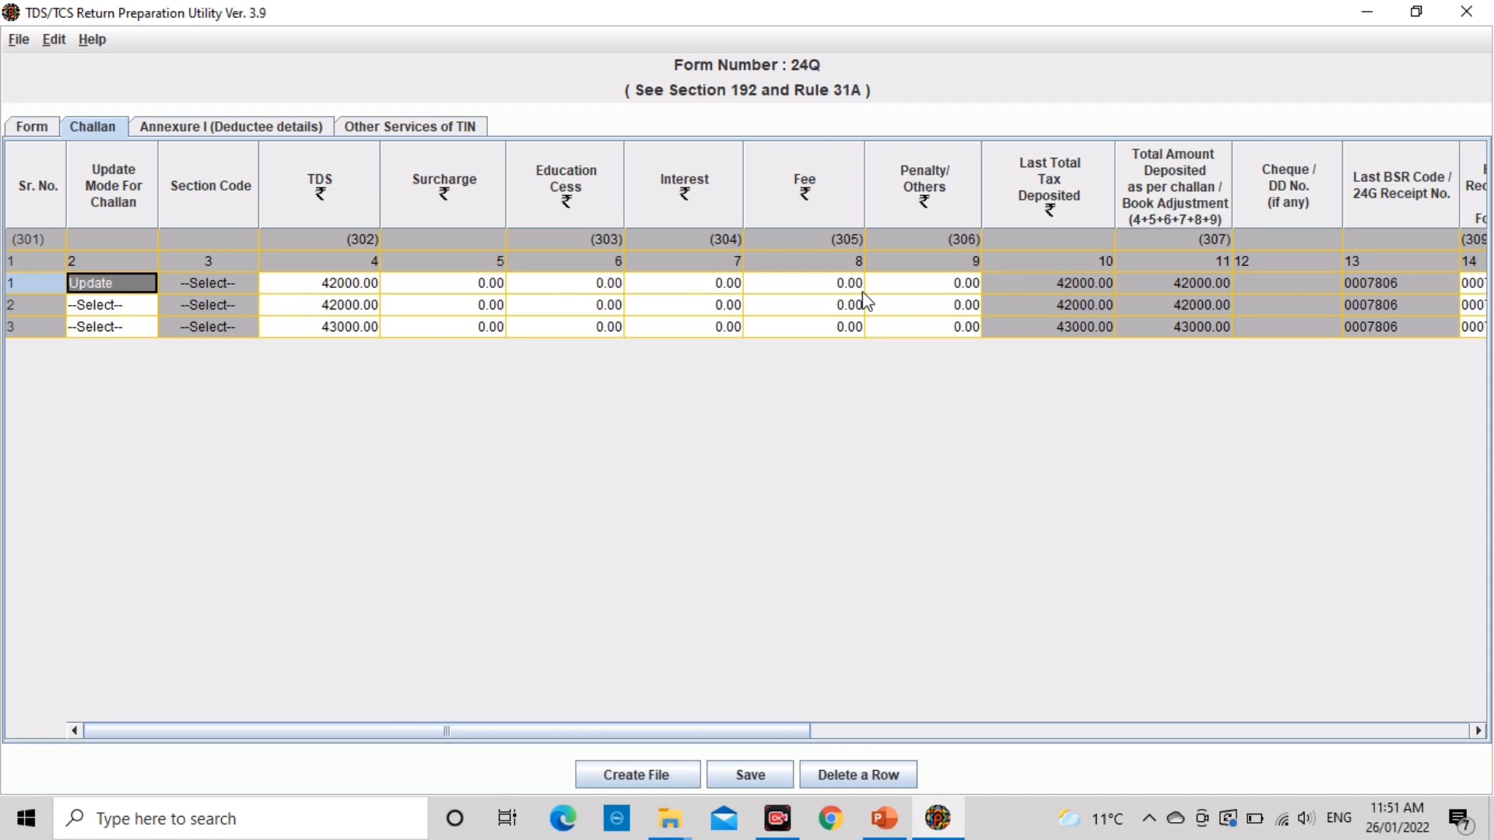
Step: Check challan row 1's amount and balance columns, then return to the deductee annexure
{"action": "left_click", "coordinate": [235, 285]}
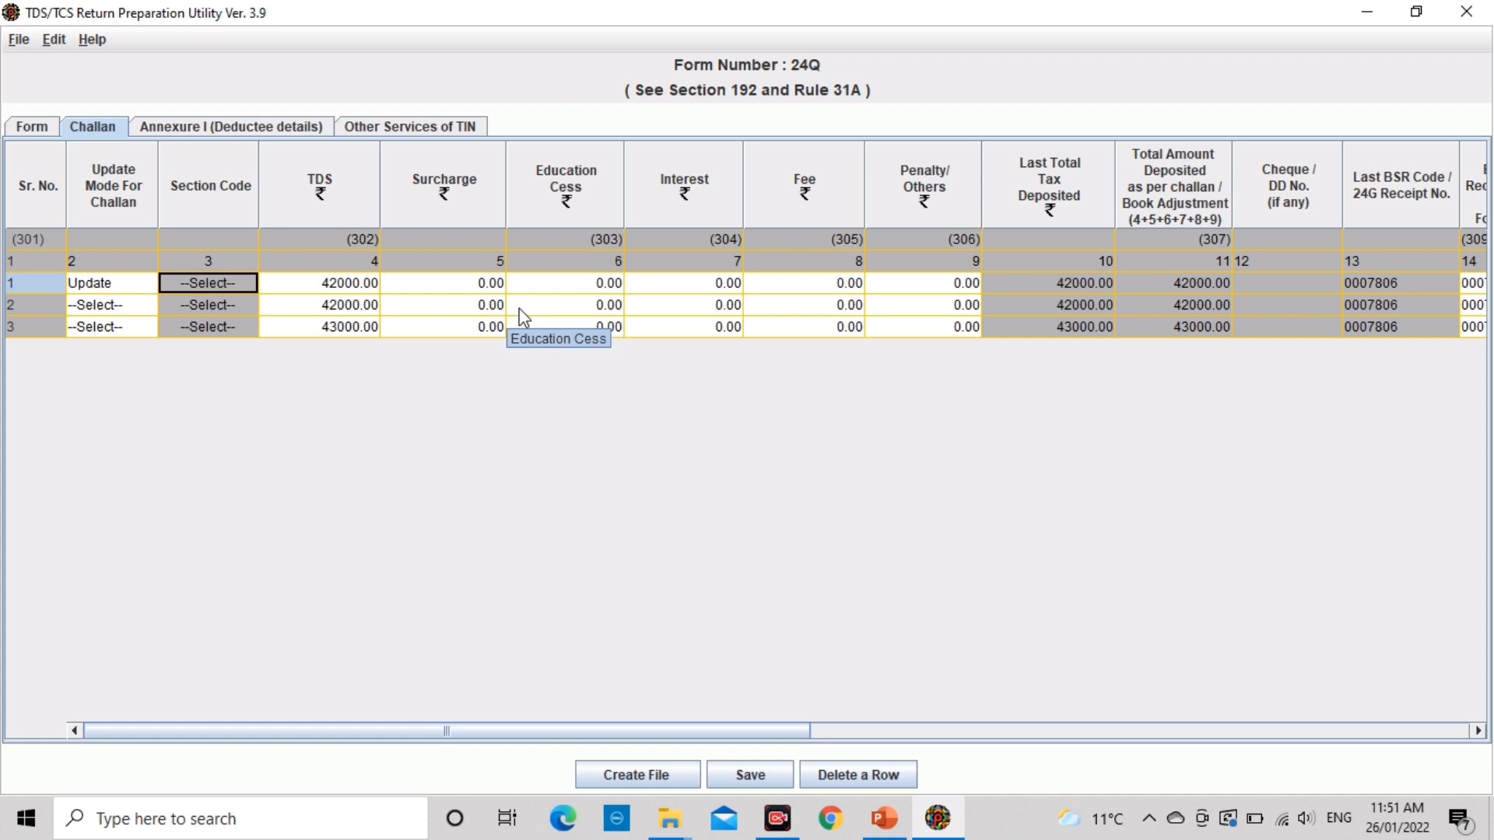
{"action": "key", "text": "Tab"}
{"action": "key", "text": "Tab"}
{"action": "key", "text": "Tab"}
{"action": "key", "text": "Tab"}
{"action": "key", "text": "Tab"}
{"action": "key", "text": "Tab"}
{"action": "key", "text": "Tab"}
{"action": "key", "text": "Tab"}
{"action": "key", "text": "Tab"}
{"action": "key", "text": "Tab"}
{"action": "key", "text": "Tab"}
{"action": "key", "text": "Tab"}
{"action": "key", "text": "Tab"}
{"action": "key", "text": "Tab"}
{"action": "key", "text": "Tab"}
{"action": "key", "text": "Tab"}
{"action": "key", "text": "Tab"}
{"action": "key", "text": "Tab"}
{"action": "key", "text": "Tab"}
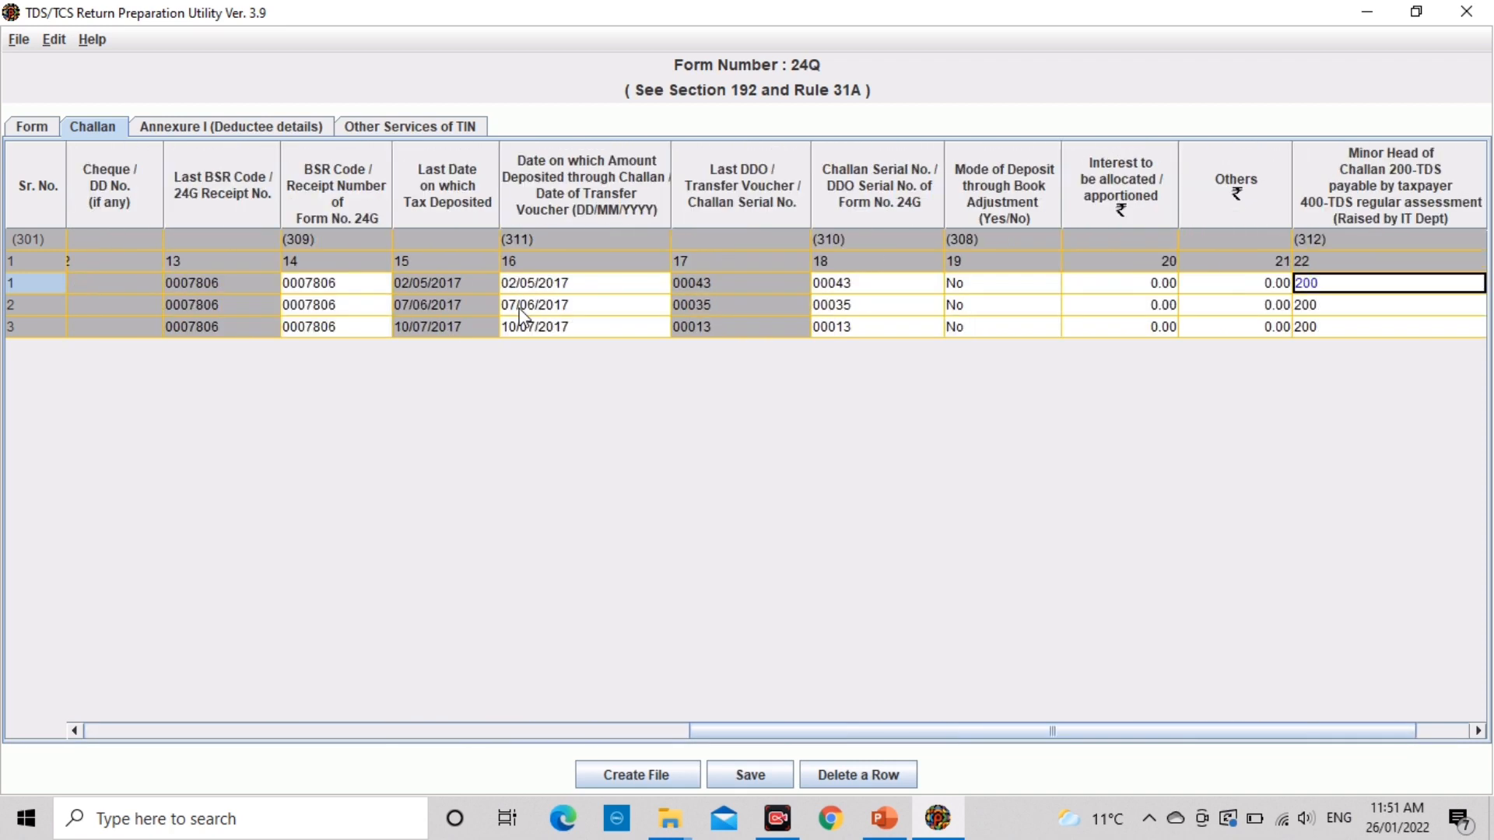
{"action": "key", "text": "Tab"}
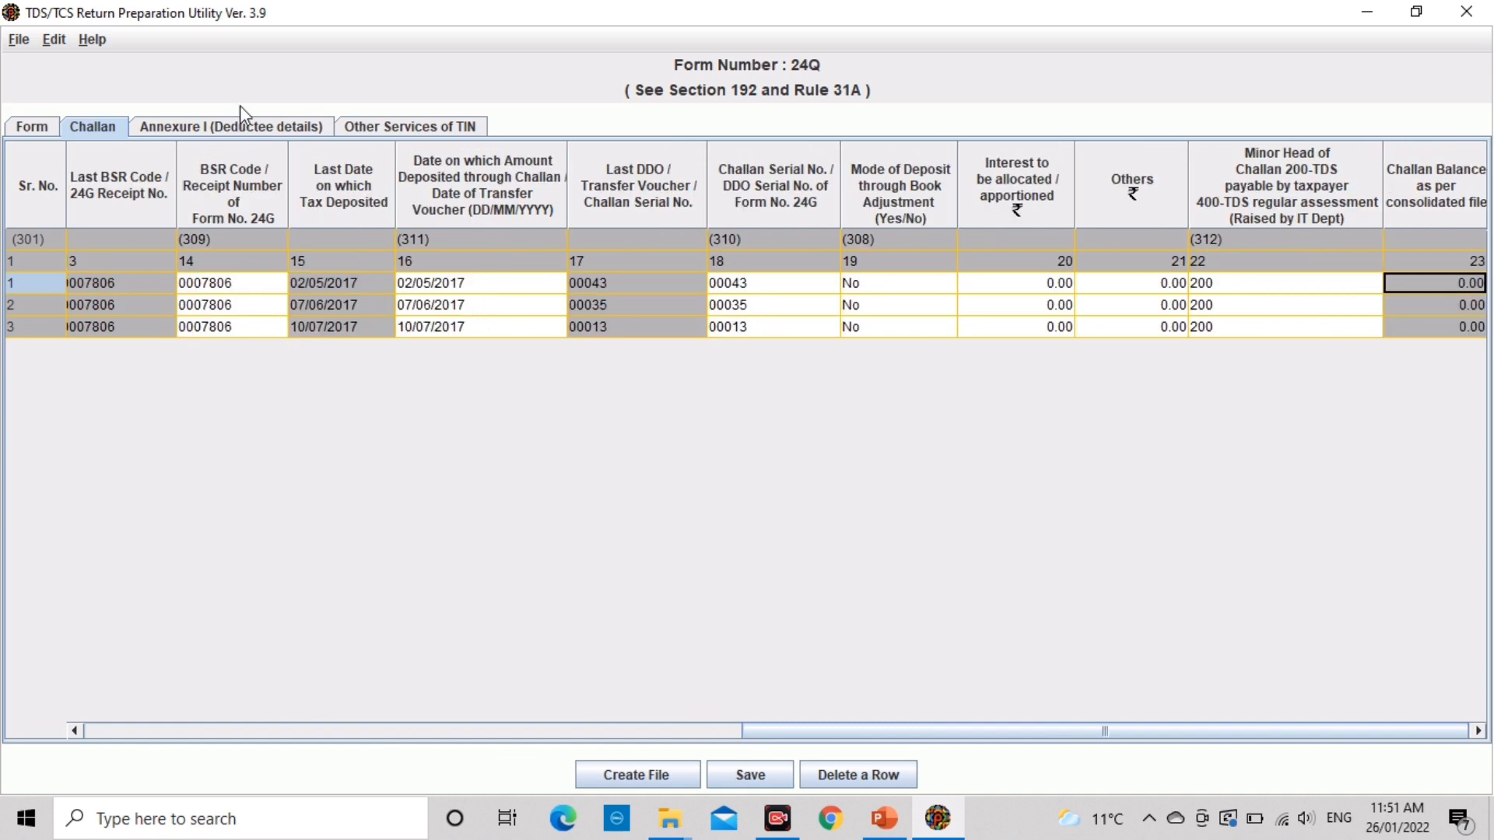
{"action": "left_click", "coordinate": [239, 127]}
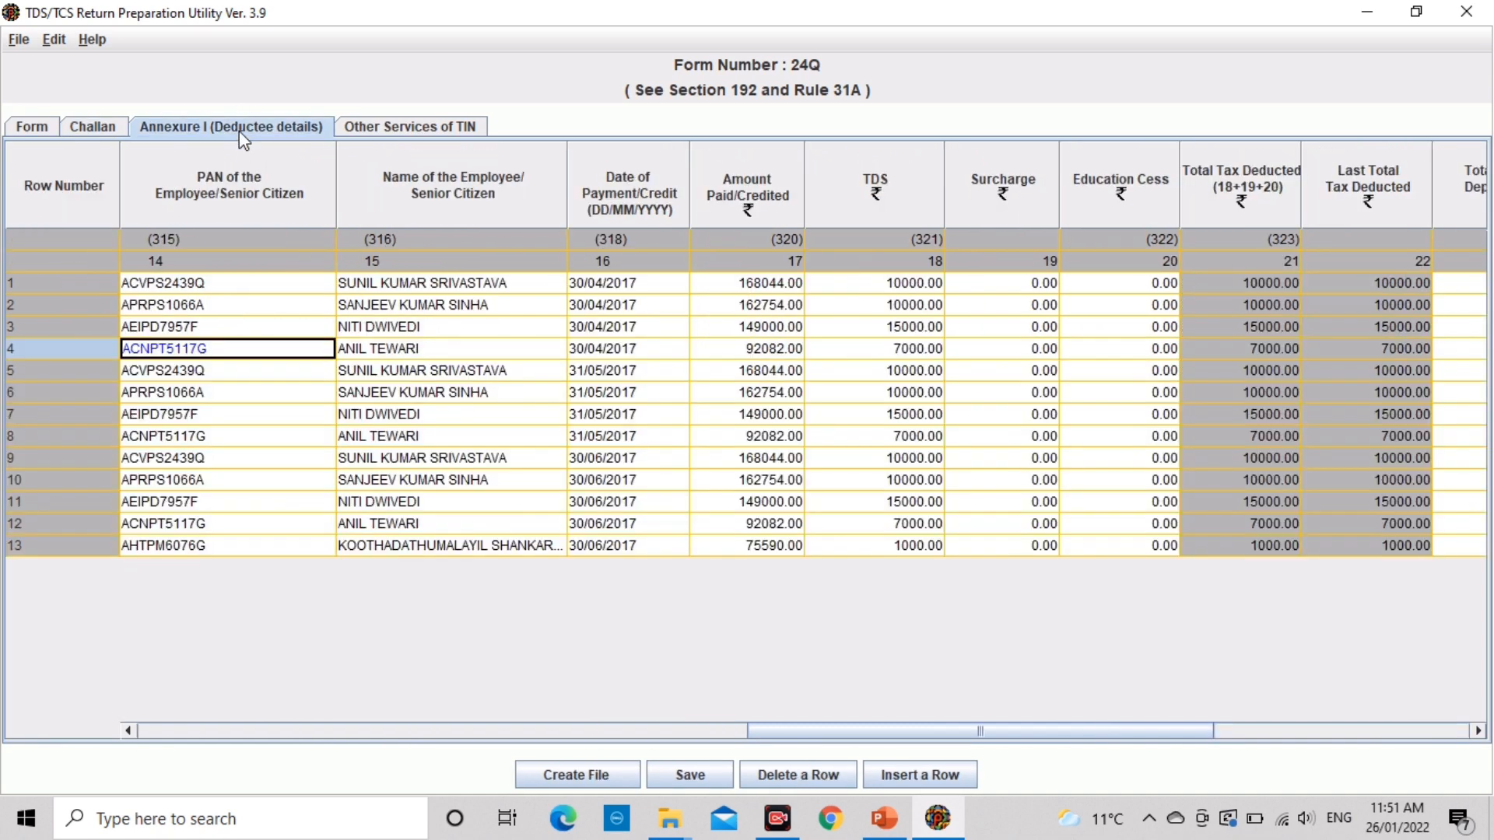
Step: Enter the corrected PAN for deductee row 1
{"action": "left_click", "coordinate": [630, 392]}
{"action": "key", "text": "Tab"}
{"action": "key", "text": "Tab"}
{"action": "key", "text": "Tab"}
{"action": "key", "text": "Tab"}
{"action": "key", "text": "Tab"}
{"action": "key", "text": "Tab"}
{"action": "key", "text": "Tab"}
{"action": "key", "text": "Tab"}
{"action": "key", "text": "Tab"}
{"action": "key", "text": "Tab"}
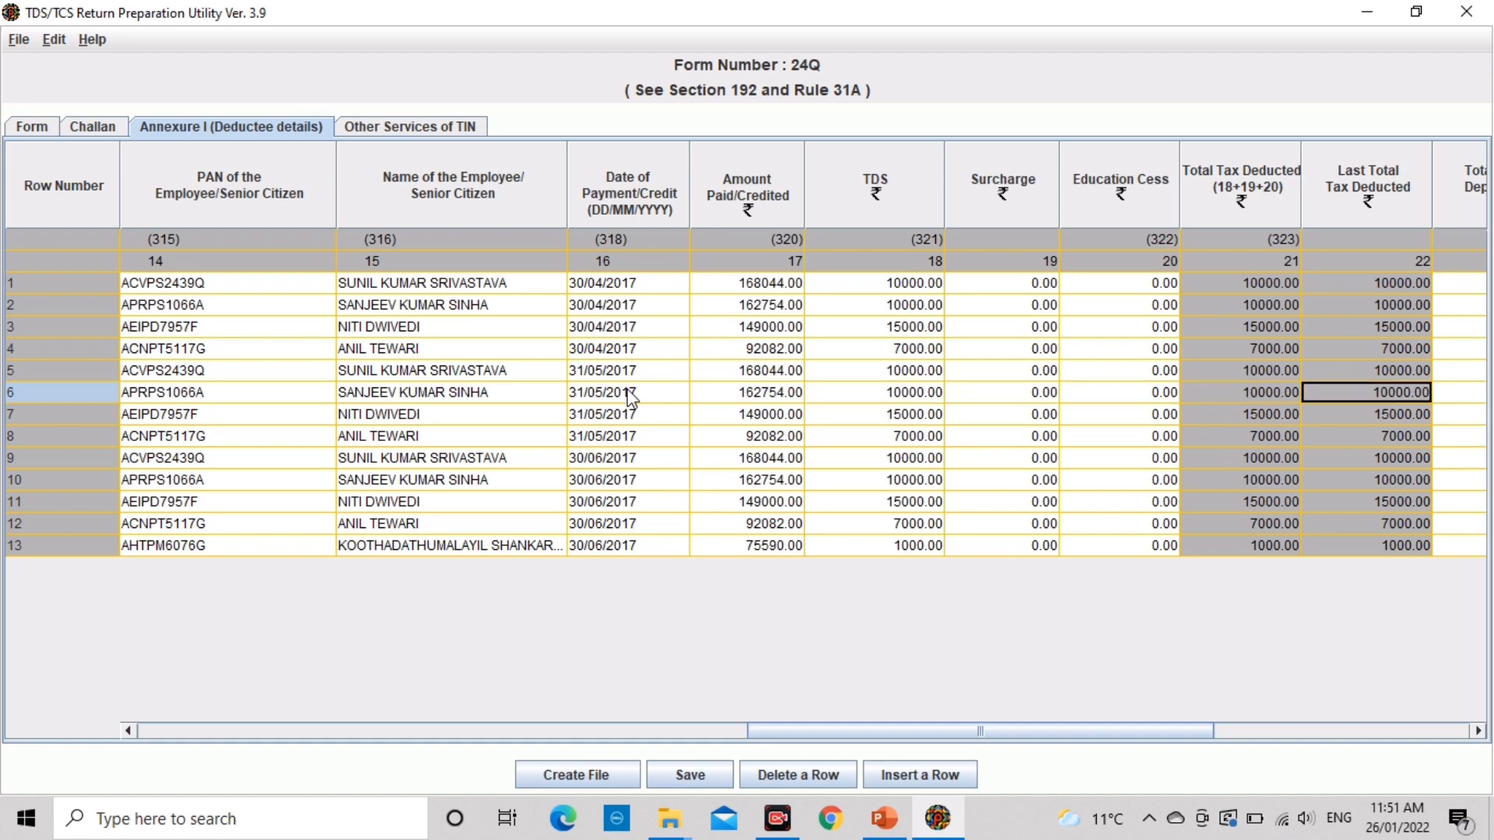
{"action": "key", "text": "shift+Tab"}
{"action": "key", "text": "shift+Tab"}
{"action": "key", "text": "shift+Tab"}
{"action": "key", "text": "shift+Tab"}
{"action": "key", "text": "shift+Tab"}
{"action": "key", "text": "shift+Tab"}
{"action": "key", "text": "shift+Tab"}
{"action": "key", "text": "shift+Tab"}
{"action": "key", "text": "shift+Tab"}
{"action": "key", "text": "shift+Tab"}
{"action": "key", "text": "shift+Tab"}
{"action": "key", "text": "shift+Tab"}
{"action": "key", "text": "shift+Tab"}
{"action": "key", "text": "shift+Tab"}
{"action": "key", "text": "shift+Tab"}
{"action": "key", "text": "shift+Tab"}
{"action": "key", "text": "shift+Tab"}
{"action": "key", "text": "shift+Tab"}
{"action": "key", "text": "shift+Tab"}
{"action": "key", "text": "shift+Tab"}
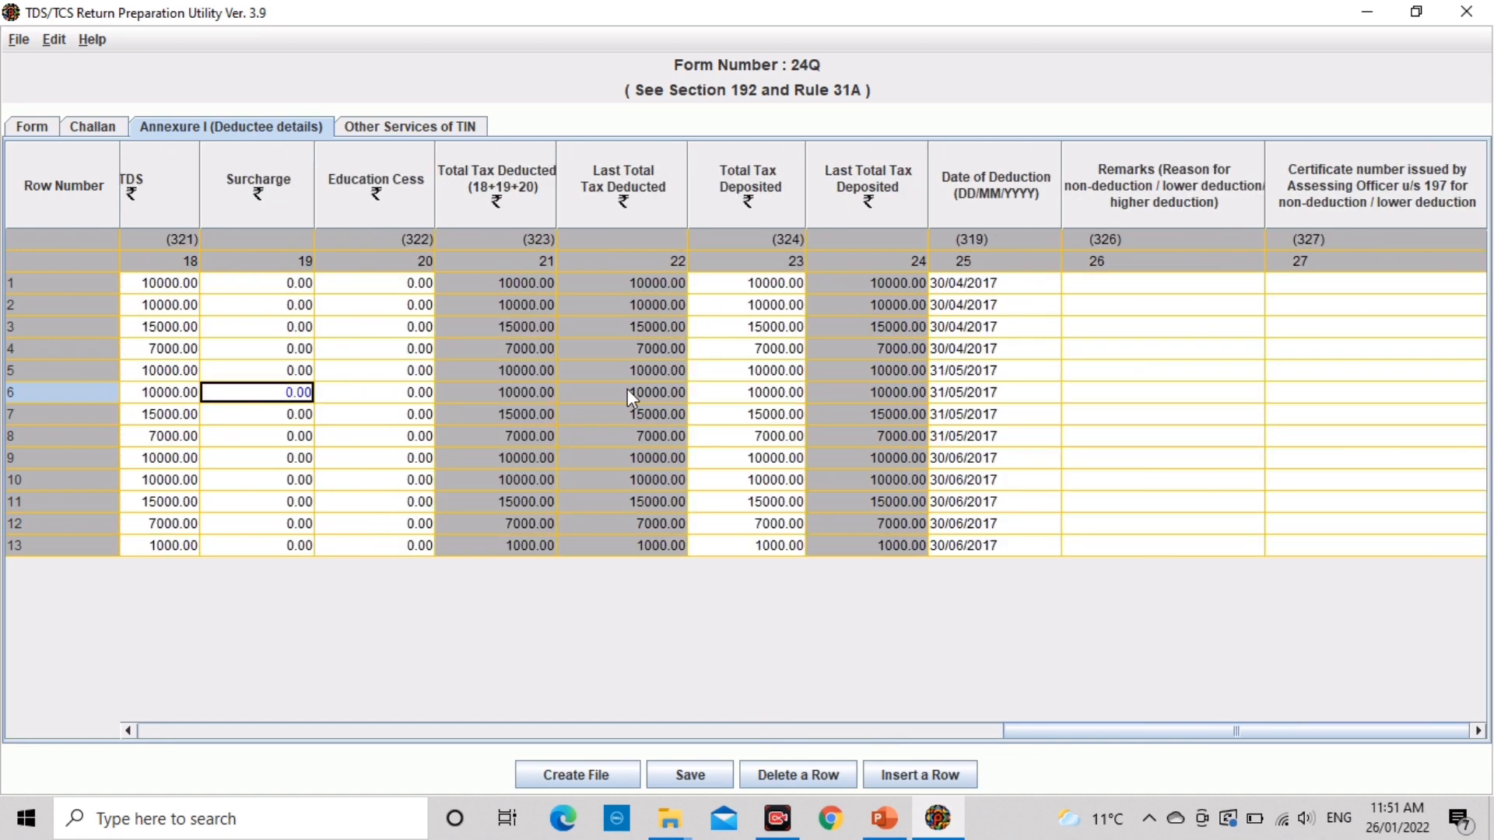
{"action": "key", "text": "Up"}
{"action": "key", "text": "Up"}
{"action": "key", "text": "Up"}
{"action": "key", "text": "Up"}
{"action": "key", "text": "Up"}
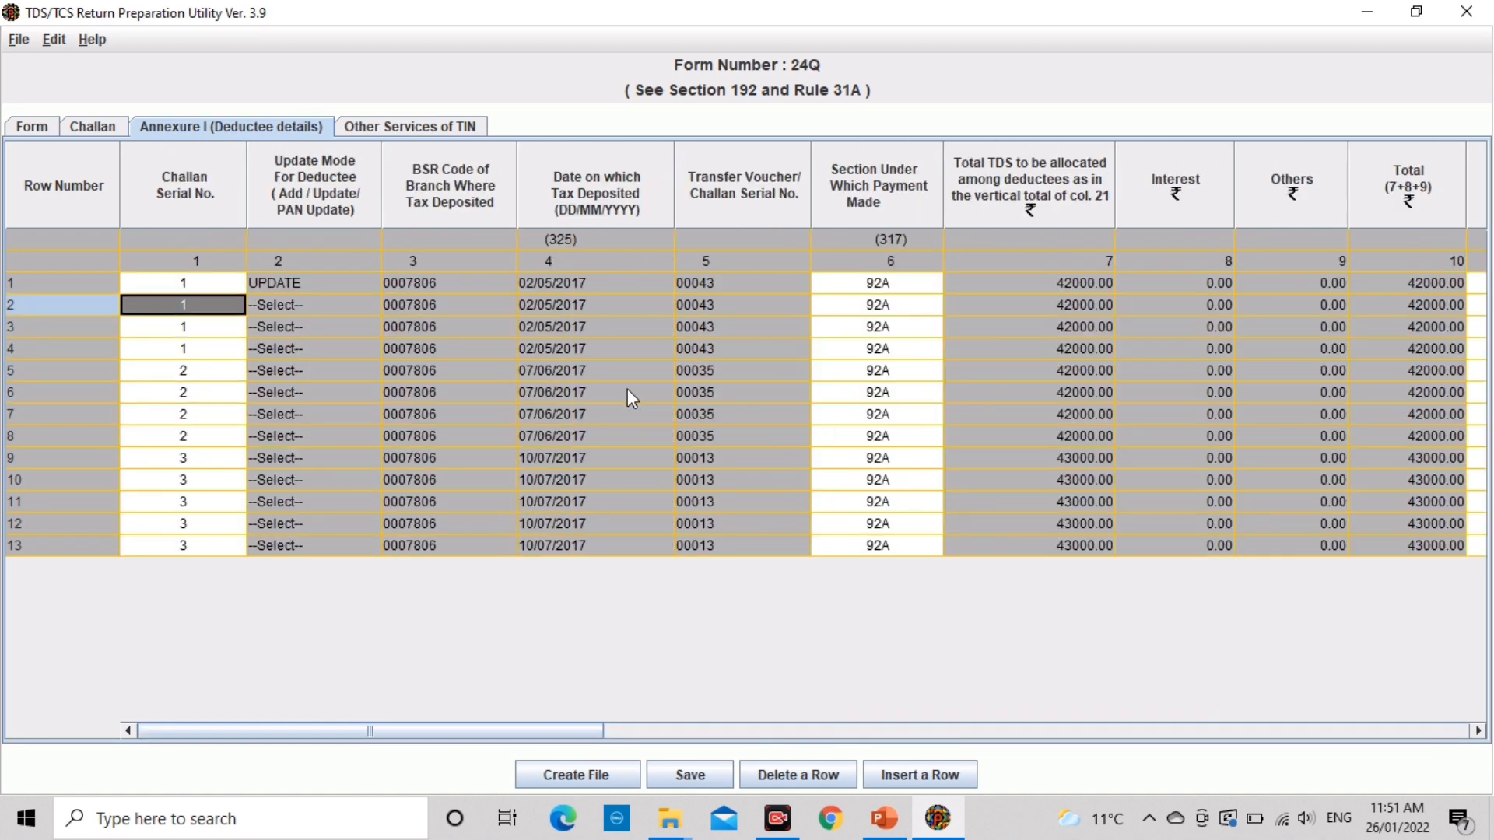
{"action": "key", "text": "Tab"}
{"action": "key", "text": "Tab"}
{"action": "key", "text": "Tab"}
{"action": "key", "text": "Tab"}
{"action": "key", "text": "Tab"}
{"action": "key", "text": "Tab"}
{"action": "key", "text": "Tab"}
{"action": "key", "text": "Tab"}
{"action": "key", "text": "Tab"}
{"action": "key", "text": "Tab"}
{"action": "key", "text": "Tab"}
{"action": "key", "text": "Tab"}
{"action": "key", "text": "Tab"}
{"action": "key", "text": "Tab"}
{"action": "key", "text": "Tab"}
{"action": "key", "text": "Tab"}
{"action": "key", "text": "Tab"}
{"action": "key", "text": "Tab"}
{"action": "key", "text": "Tab"}
{"action": "key", "text": "Tab"}
{"action": "key", "text": "Tab"}
{"action": "key", "text": "Tab"}
{"action": "key", "text": "Tab"}
{"action": "key", "text": "Tab"}
{"action": "key", "text": "Tab"}
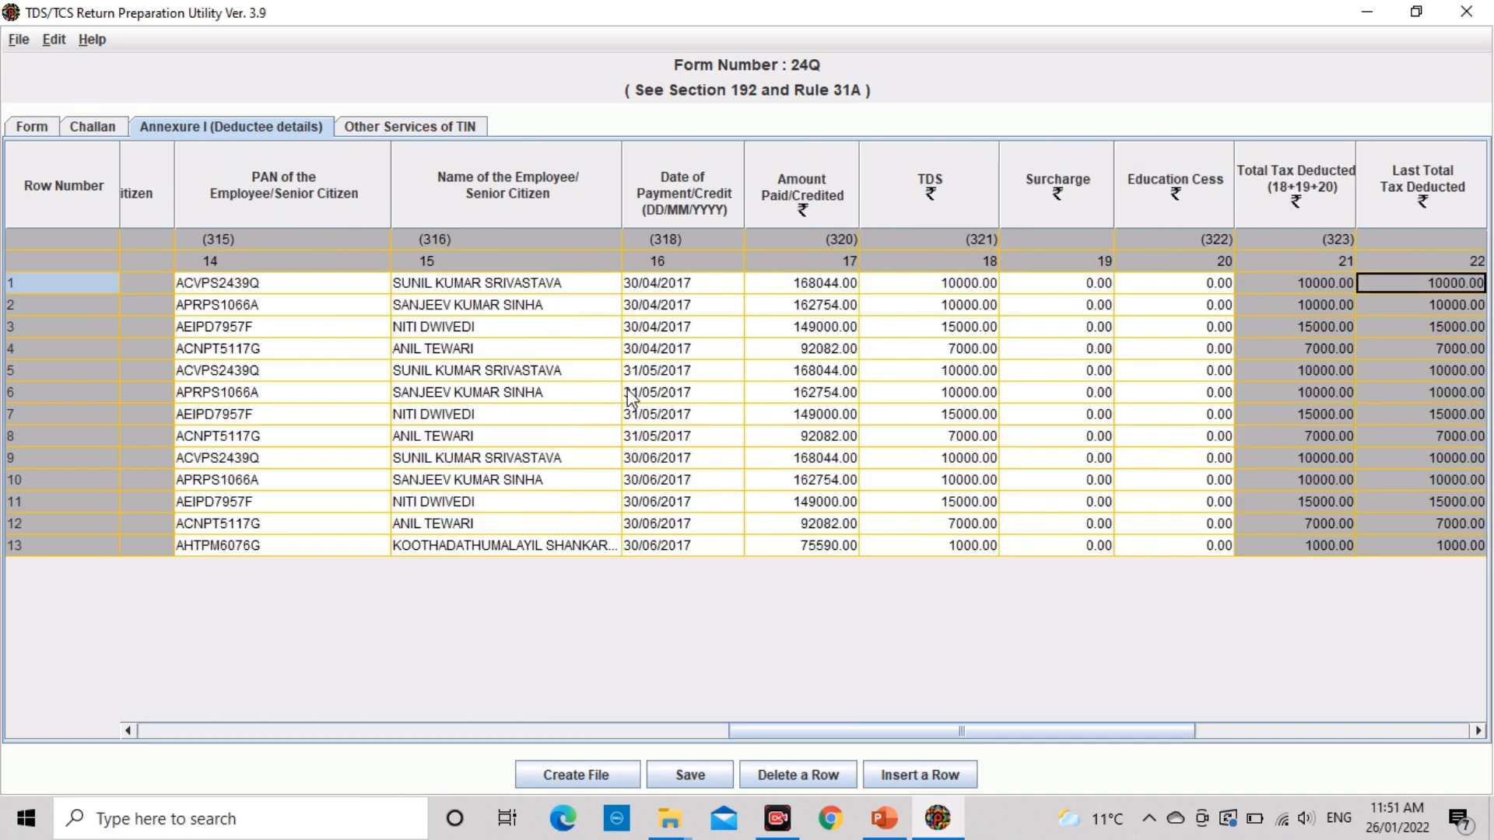
{"action": "key", "text": "shift+Tab"}
{"action": "key", "text": "shift+Tab"}
{"action": "key", "text": "shift+Tab"}
{"action": "key", "text": "shift+Tab"}
{"action": "key", "text": "shift+Tab"}
{"action": "key", "text": "shift+Tab"}
{"action": "key", "text": "shift+Tab"}
{"action": "key", "text": "shift+Tab"}
{"action": "key", "text": "shift+Tab"}
{"action": "key", "text": "shift+Tab"}
{"action": "key", "text": "shift+Tab"}
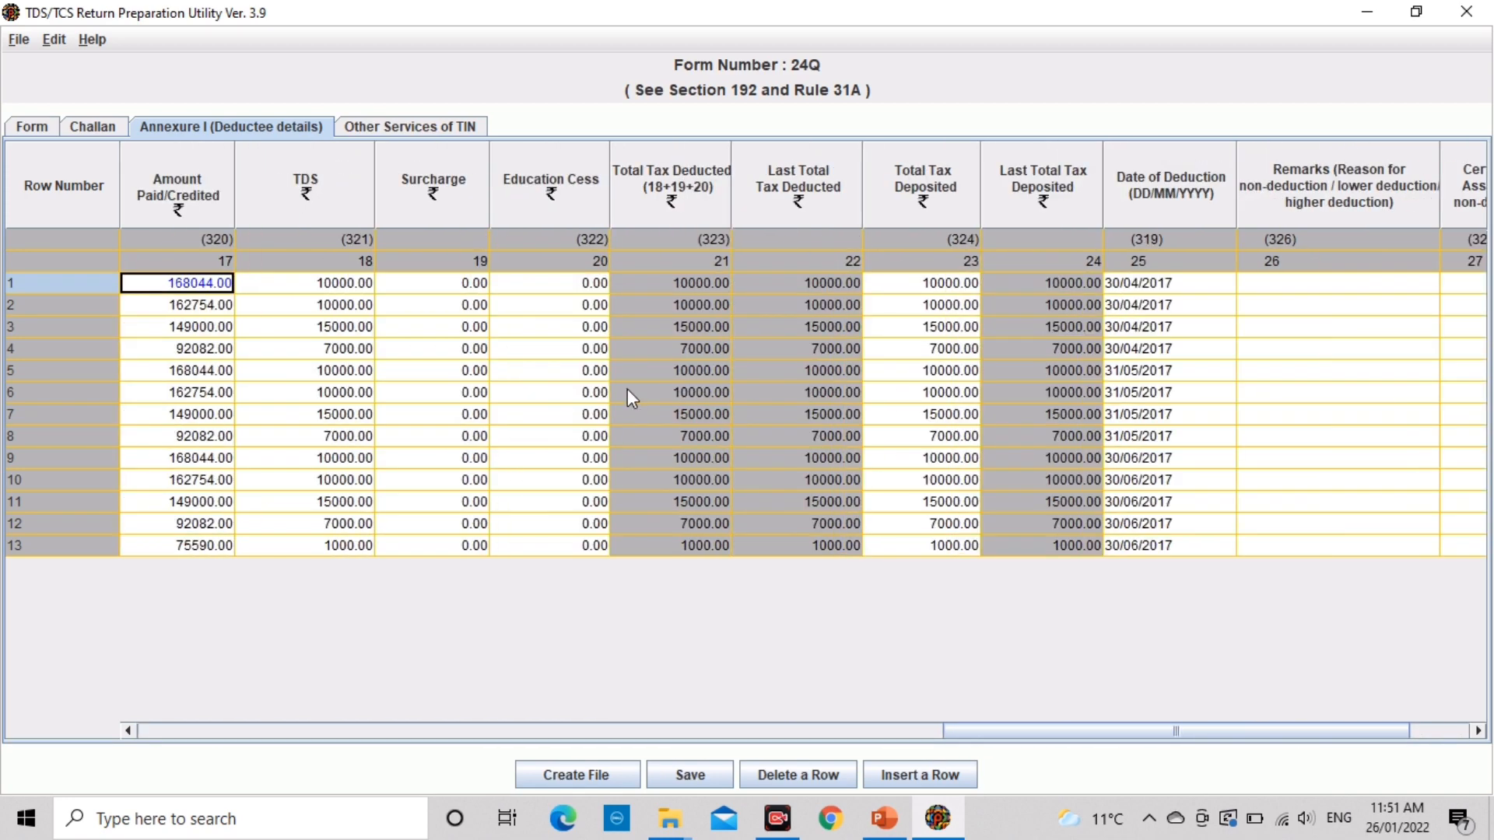
{"action": "key", "text": "shift+Tab"}
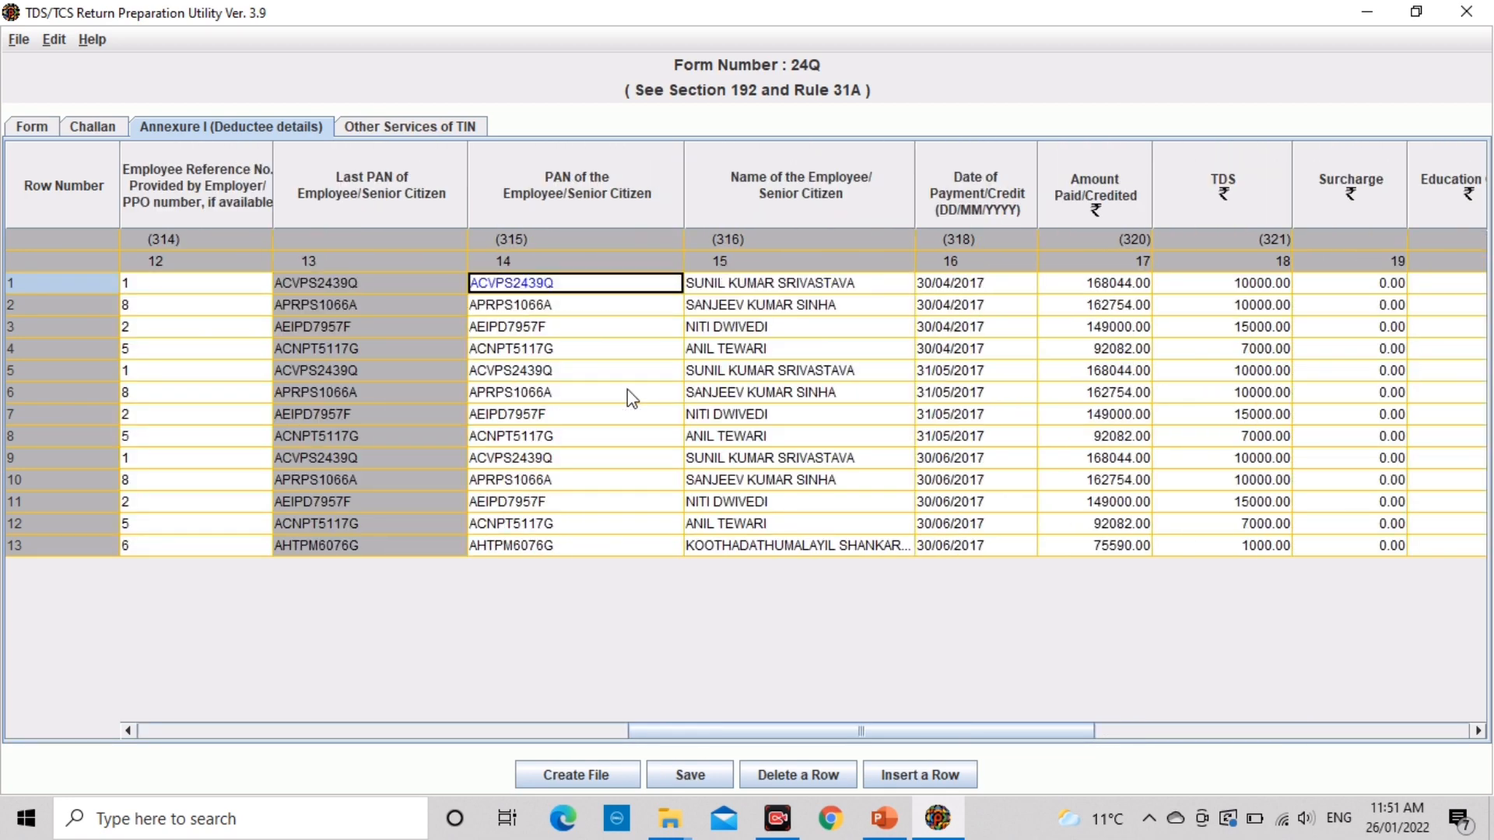
{"action": "double_click", "coordinate": [625, 283]}
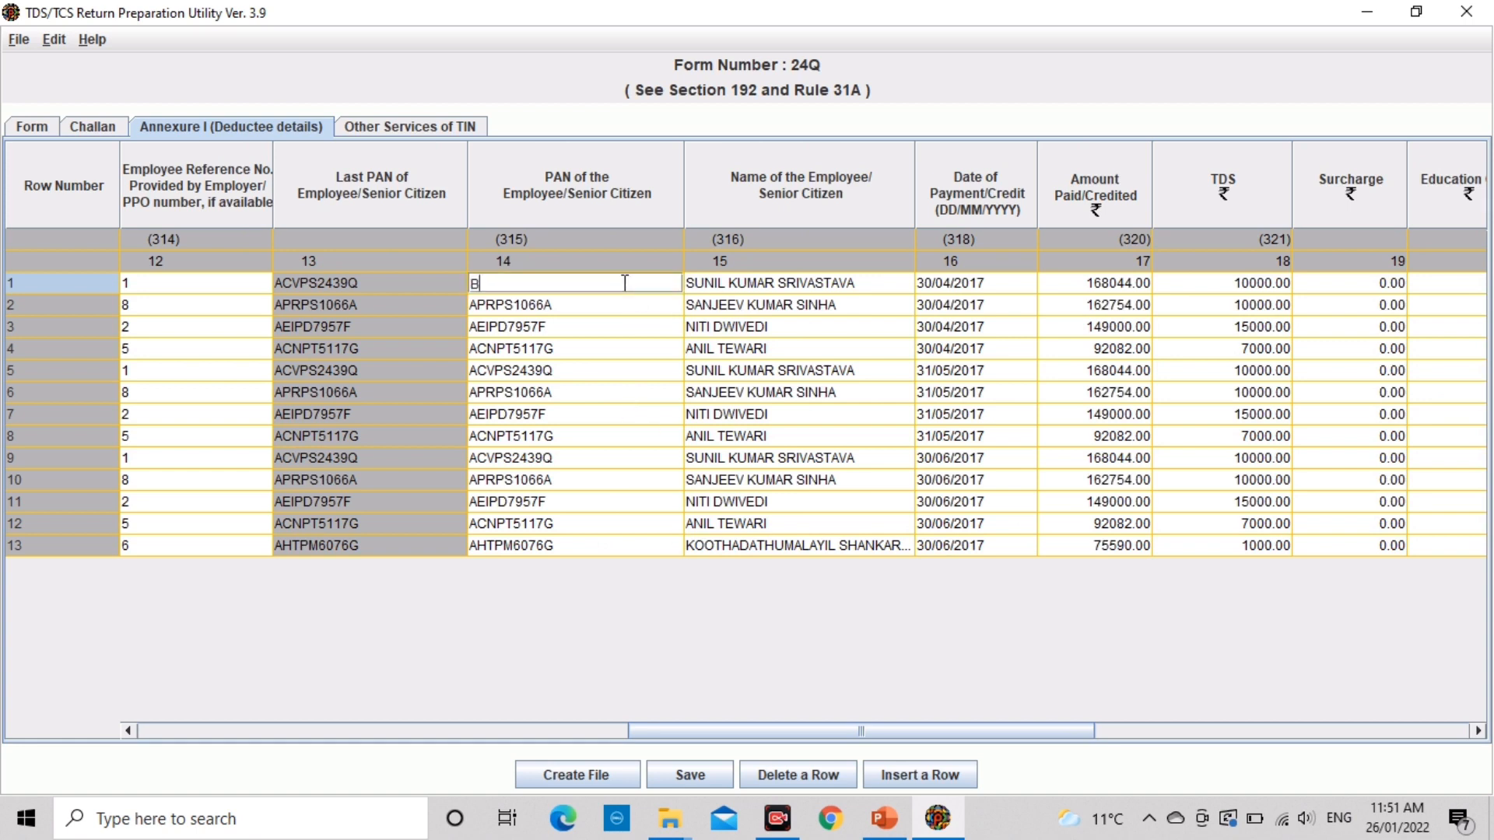
Step: Replace deductee row 1's name with the corrected employee name and recheck the row
{"action": "triple_click", "coordinate": [873, 284]}
{"action": "left_click", "coordinate": [873, 285]}
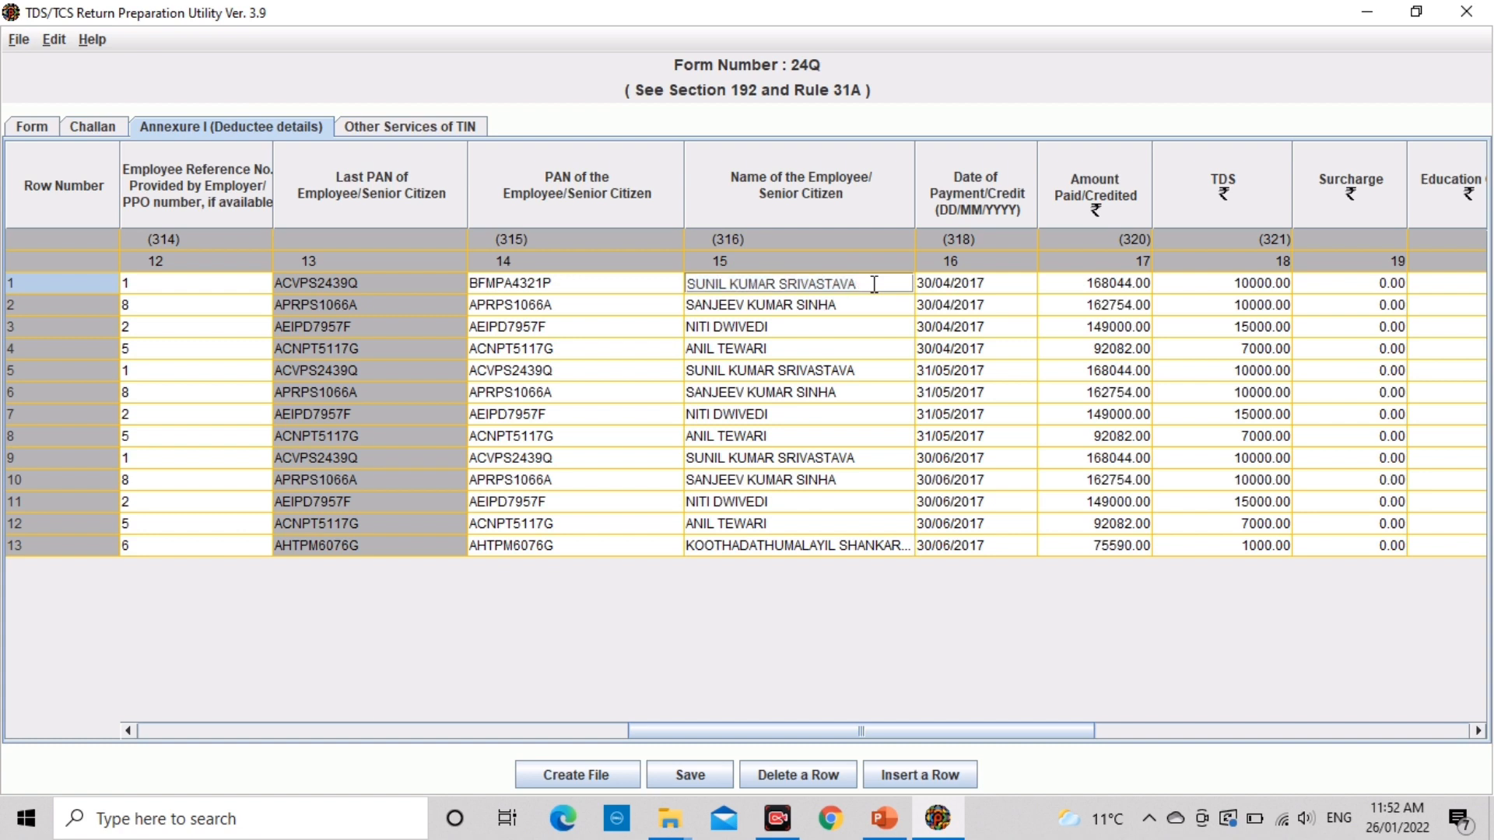
{"action": "key", "text": "BackSpace"}
{"action": "key", "text": "BackSpace"}
{"action": "key", "text": "BackSpace"}
{"action": "key", "text": "BackSpace"}
{"action": "key", "text": "BackSpace"}
{"action": "key", "text": "BackSpace"}
{"action": "key", "text": "BackSpace"}
{"action": "key", "text": "BackSpace"}
{"action": "key", "text": "BackSpace"}
{"action": "key", "text": "BackSpace"}
{"action": "key", "text": "BackSpace"}
{"action": "key", "text": "BackSpace"}
{"action": "key", "text": "BackSpace"}
{"action": "key", "text": "BackSpace"}
{"action": "key", "text": "BackSpace"}
{"action": "key", "text": "BackSpace"}
{"action": "key", "text": "BackSpace"}
{"action": "key", "text": "BackSpace"}
{"action": "key", "text": "BackSpace"}
{"action": "key", "text": "BackSpace"}
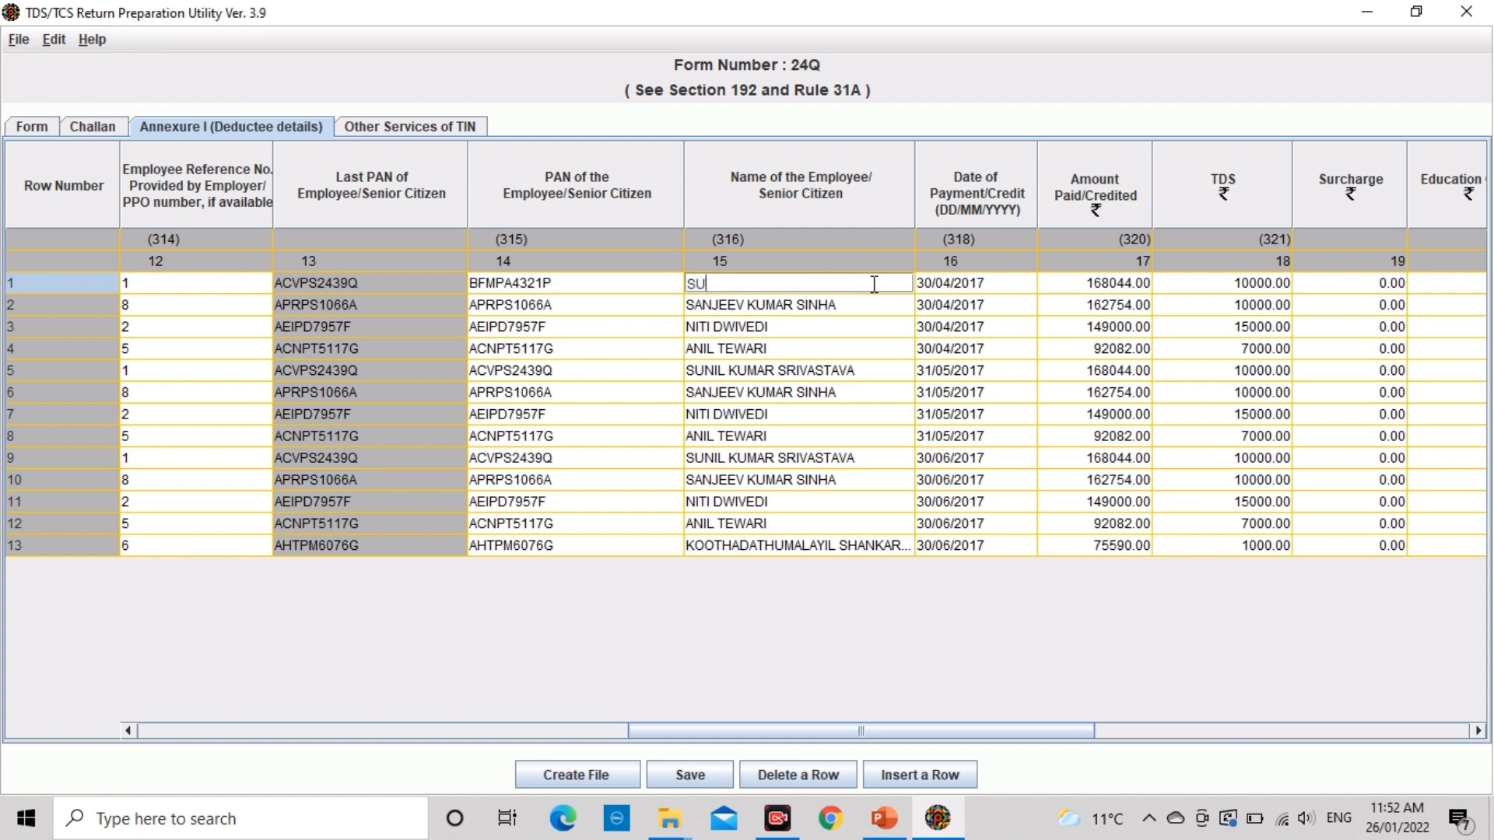
{"action": "type", "text": "ANIL"}
{"action": "left_click", "coordinate": [844, 306]}
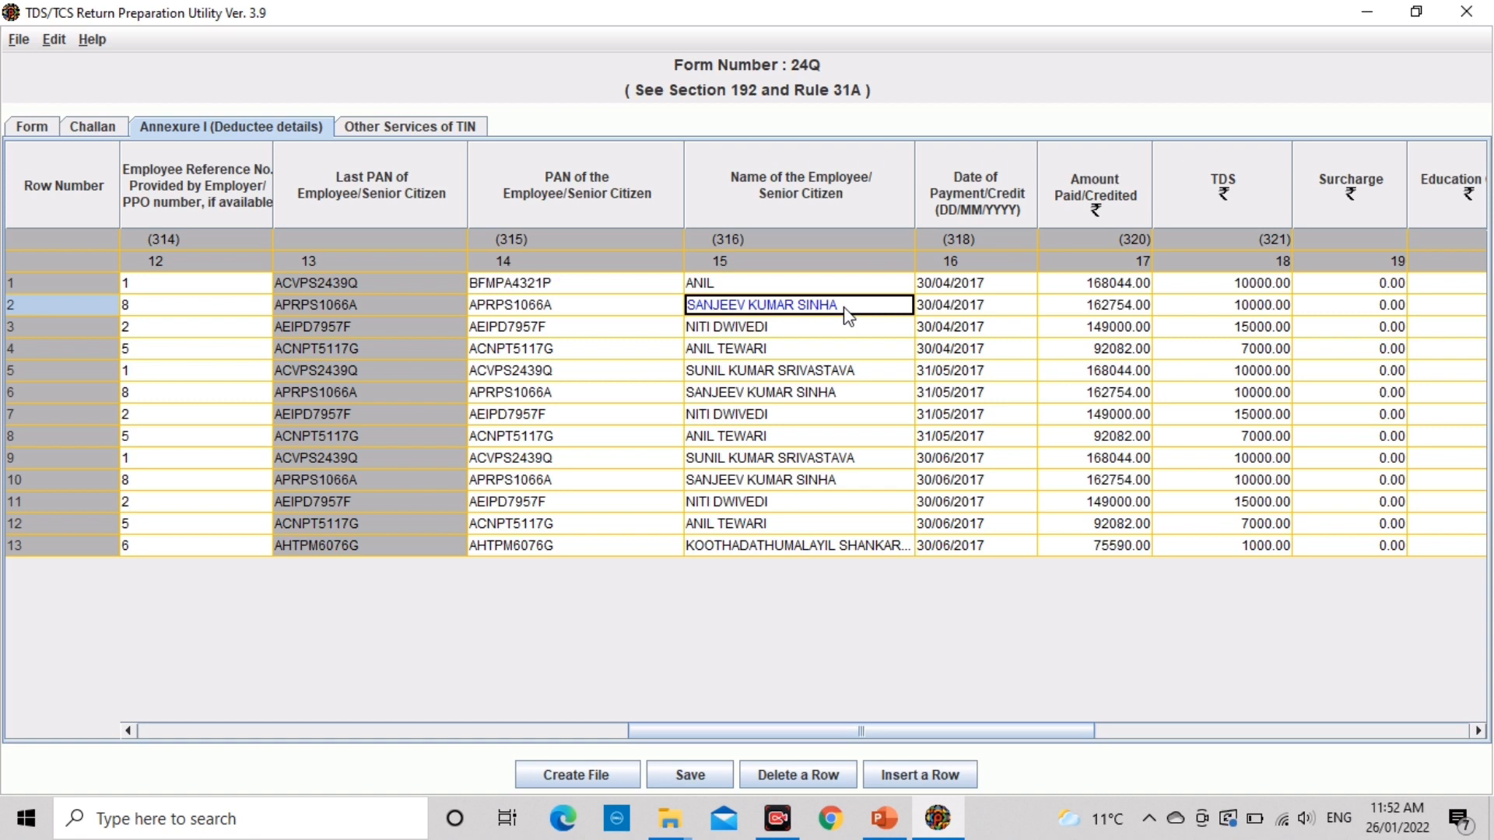
{"action": "key", "text": "Down"}
{"action": "key", "text": "Down"}
{"action": "key", "text": "Up"}
{"action": "key", "text": "Up"}
{"action": "key", "text": "Up"}
{"action": "key", "text": "Left"}
{"action": "key", "text": "Left"}
{"action": "key", "text": "Left"}
{"action": "key", "text": "Right"}
{"action": "key", "text": "Right"}
{"action": "key", "text": "Right"}
{"action": "key", "text": "Right"}
{"action": "key", "text": "Right"}
{"action": "key", "text": "Left"}
{"action": "key", "text": "Left"}
{"action": "key", "text": "Left"}
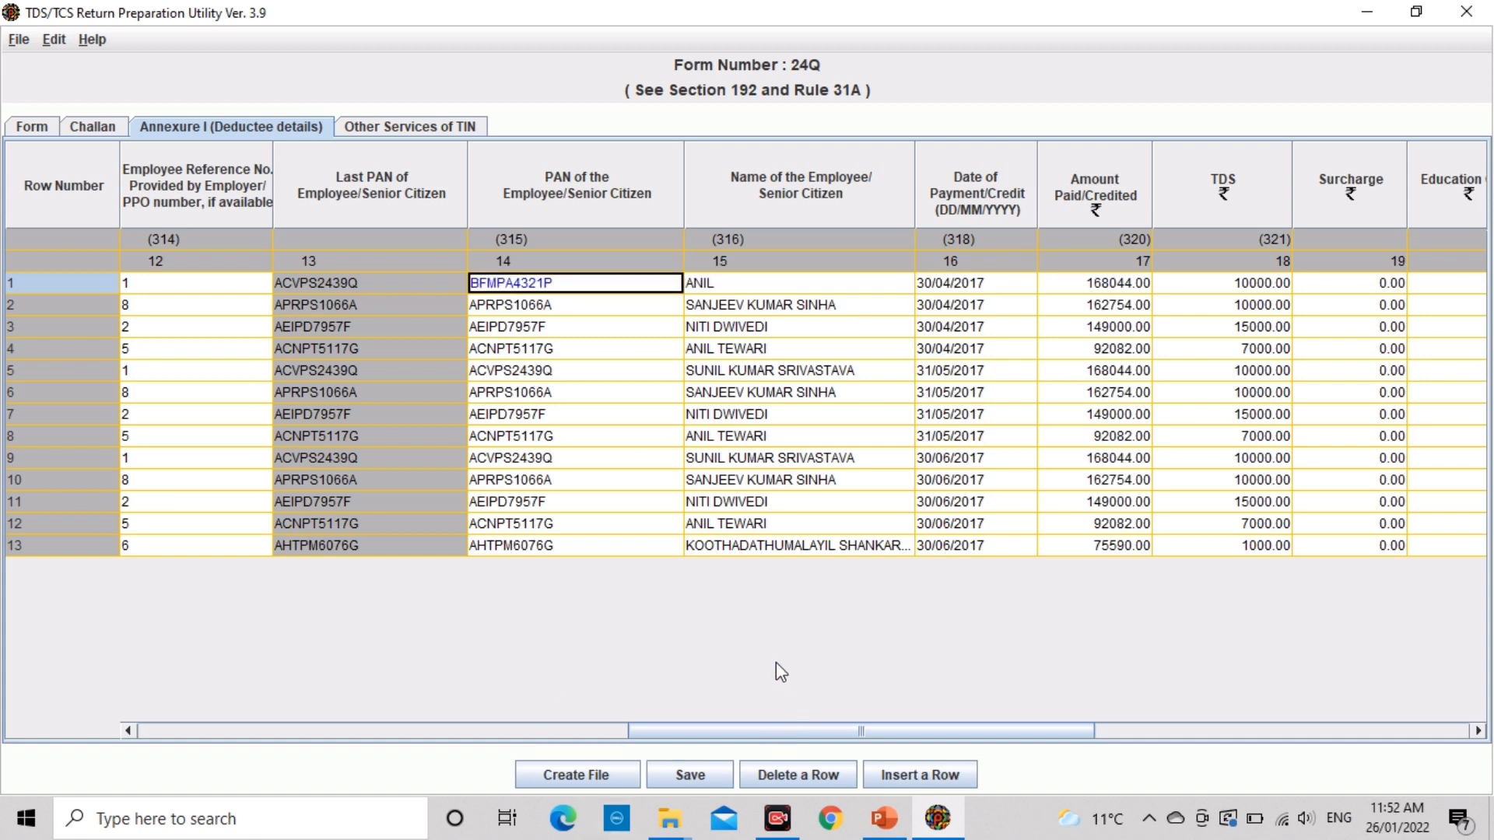
{"action": "left_click", "coordinate": [582, 776]}
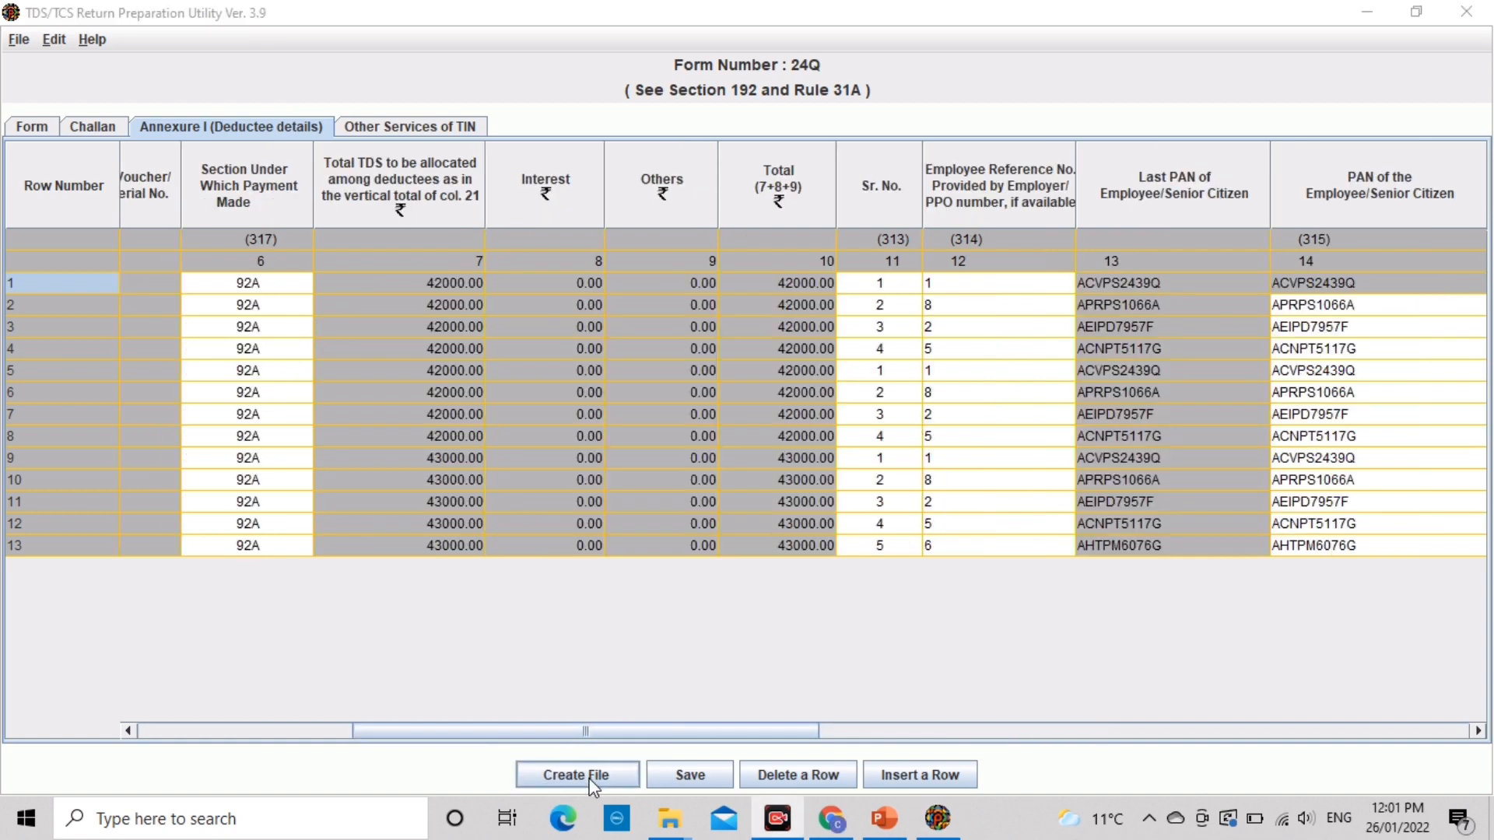
{"action": "left_click", "coordinate": [592, 778]}
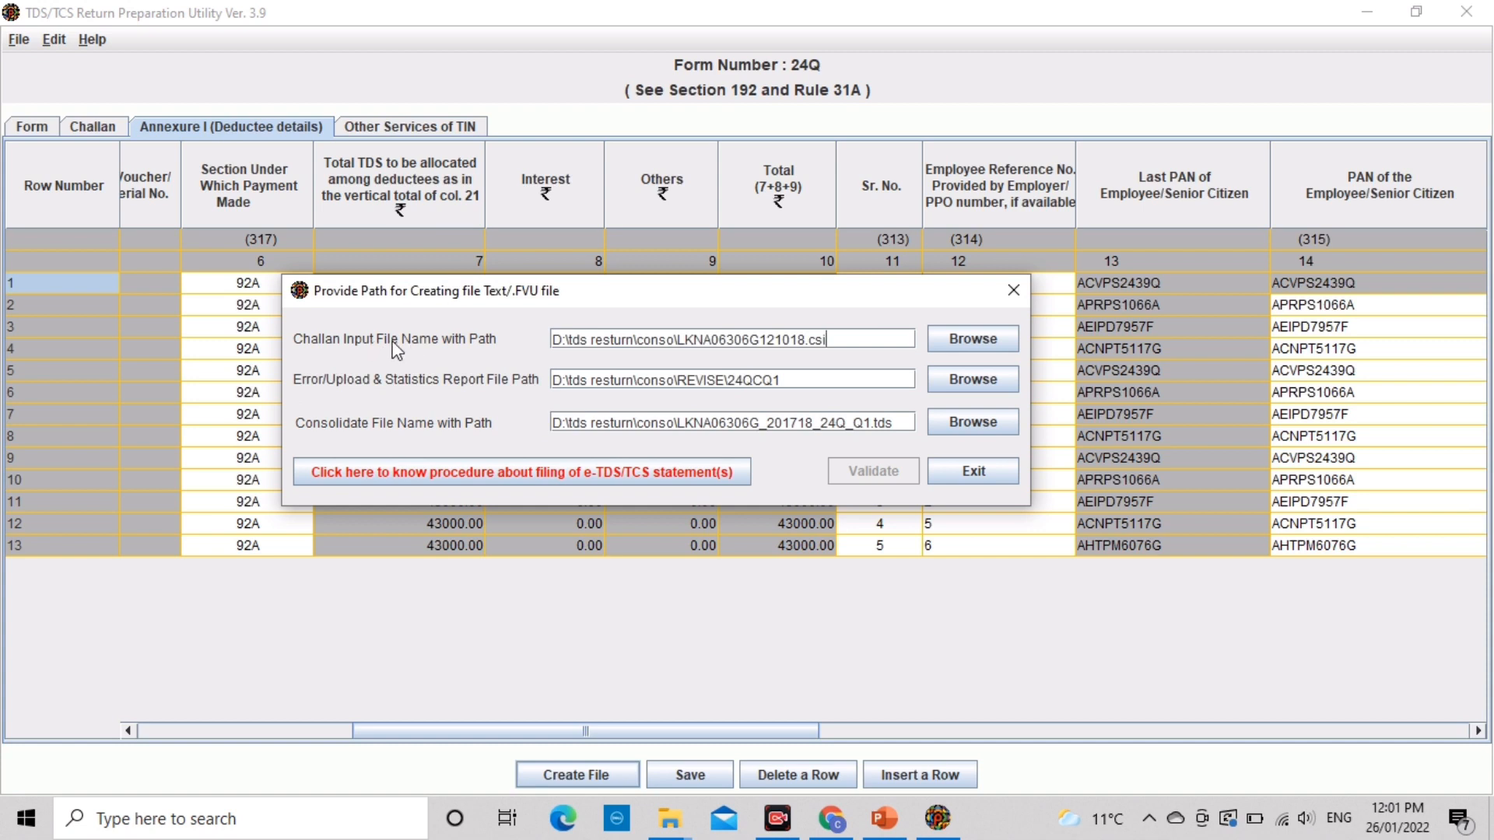
{"action": "left_click", "coordinate": [964, 337]}
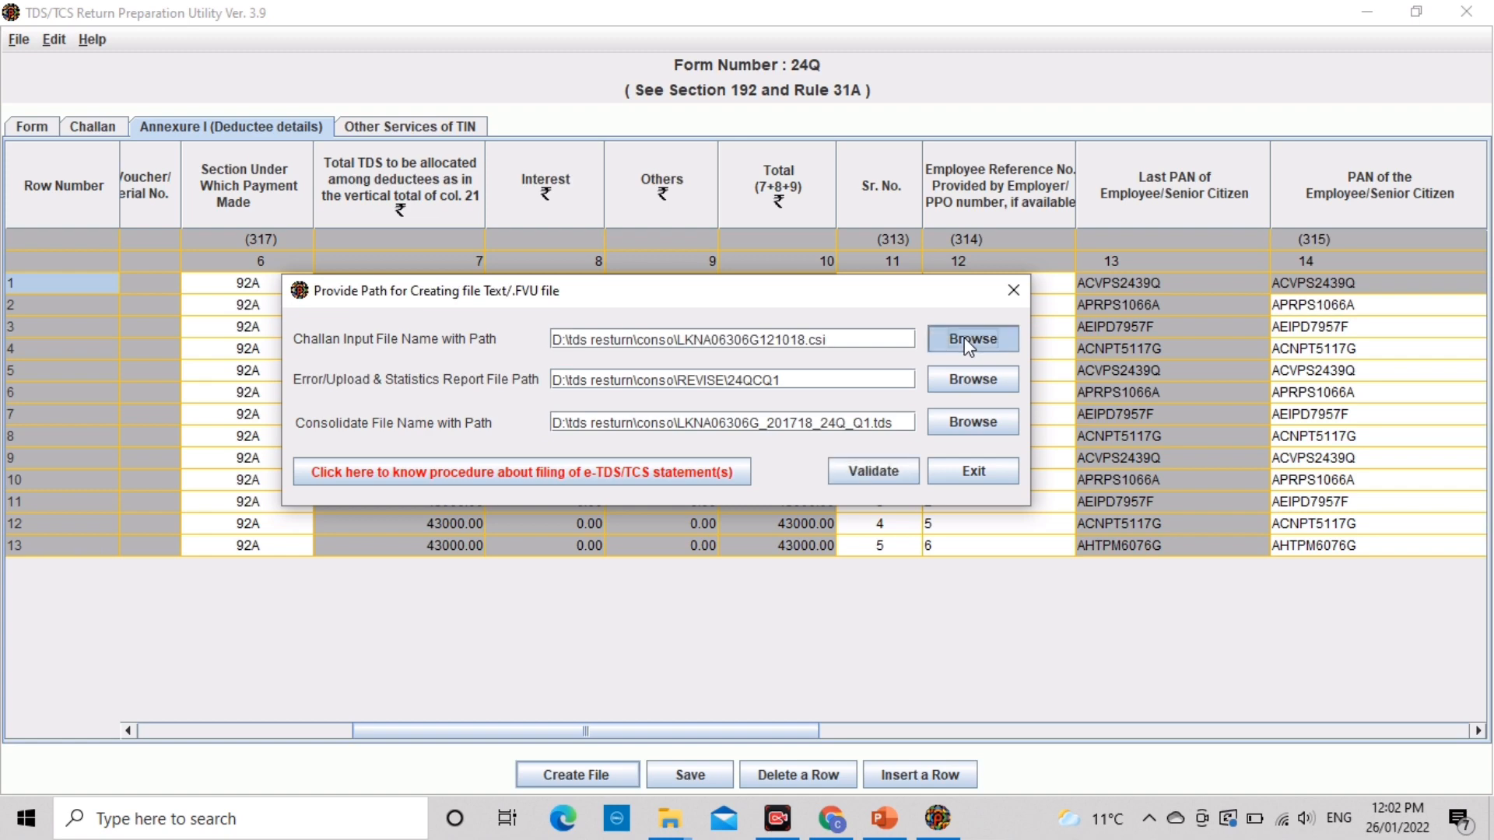
{"action": "left_click", "coordinate": [787, 274]}
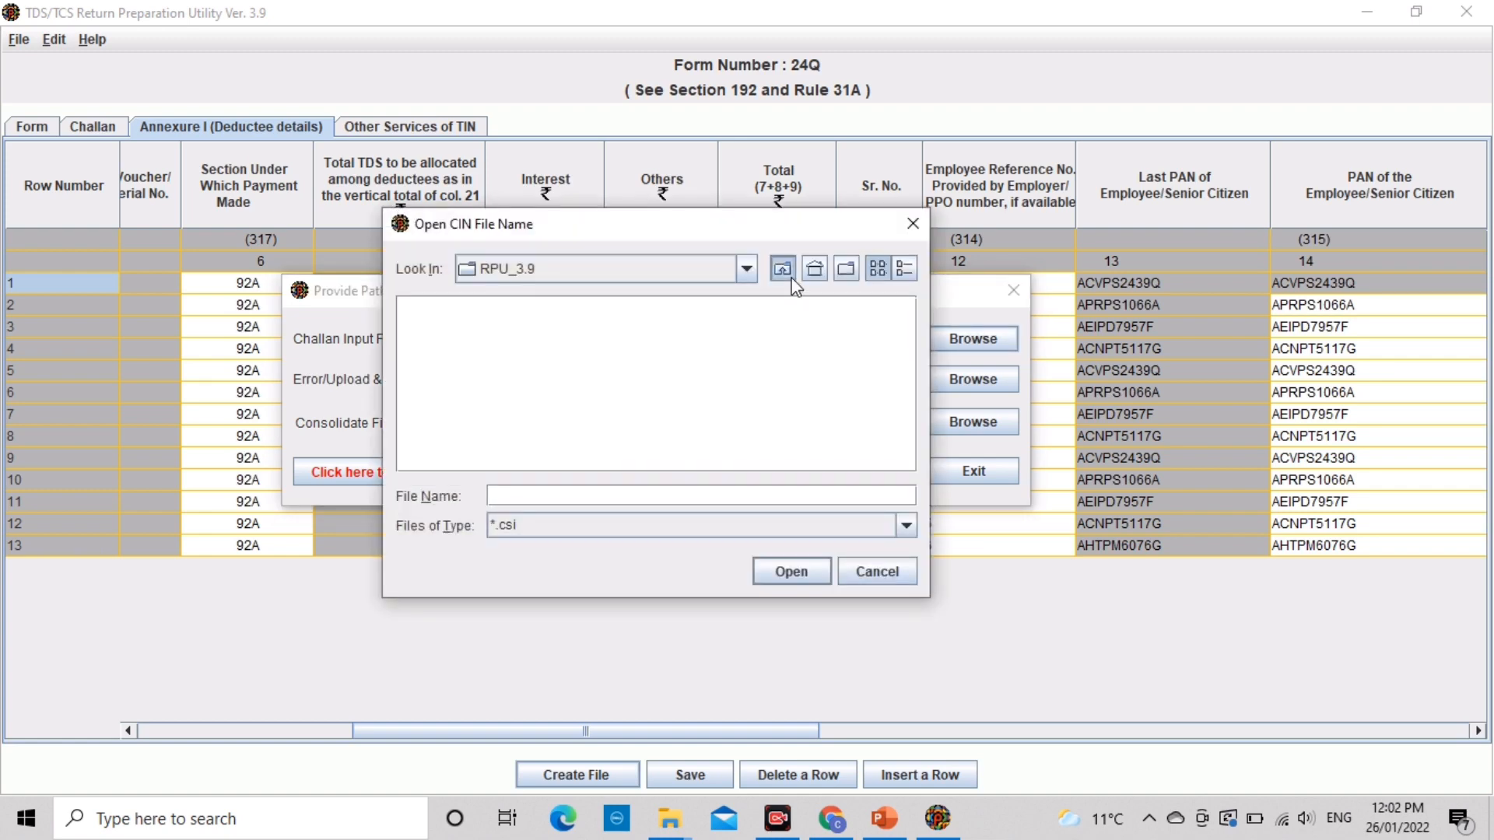
{"action": "double_click", "coordinate": [448, 334]}
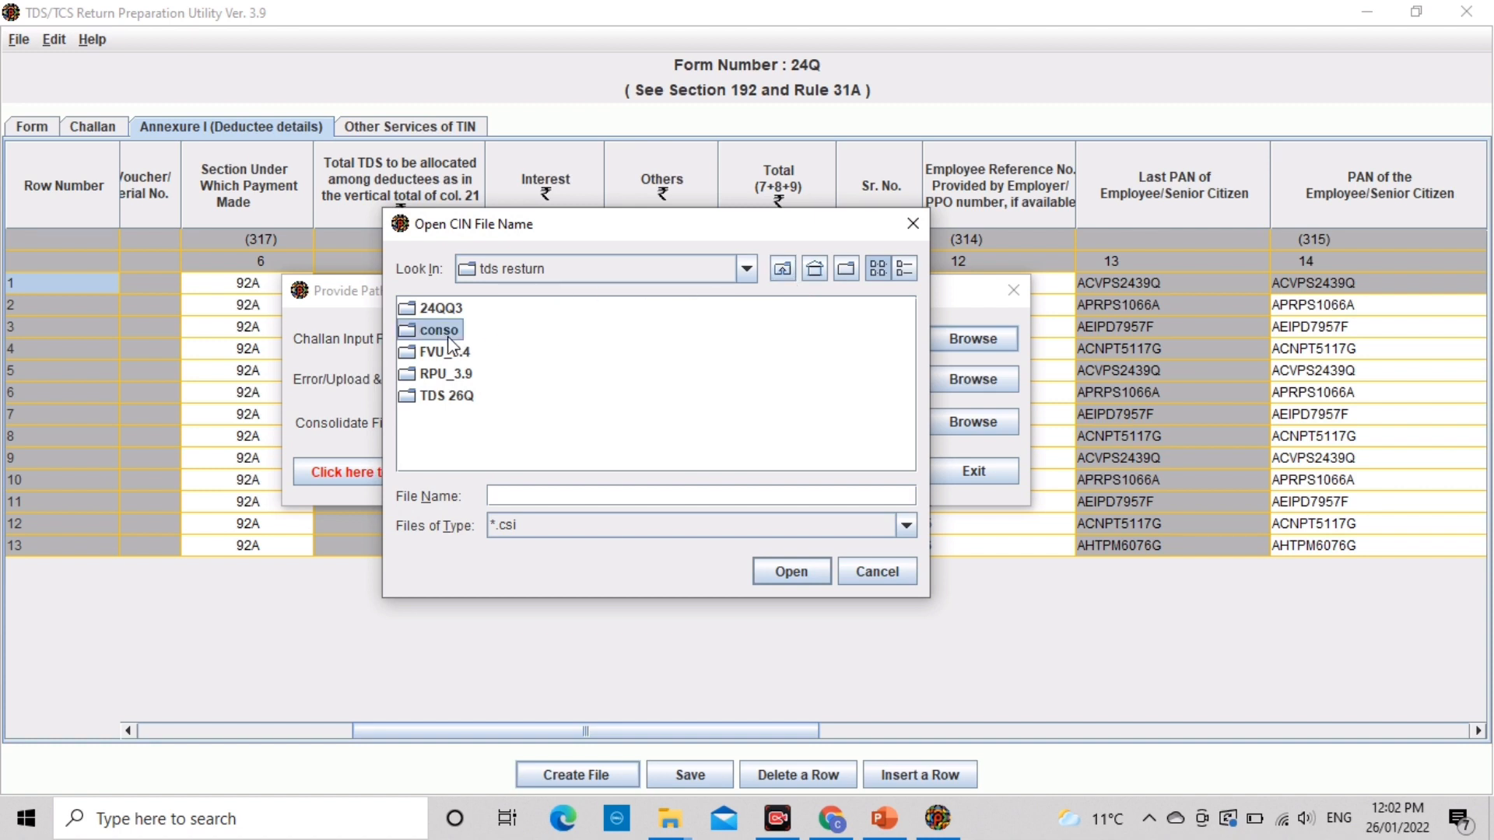
{"action": "left_click", "coordinate": [517, 339]}
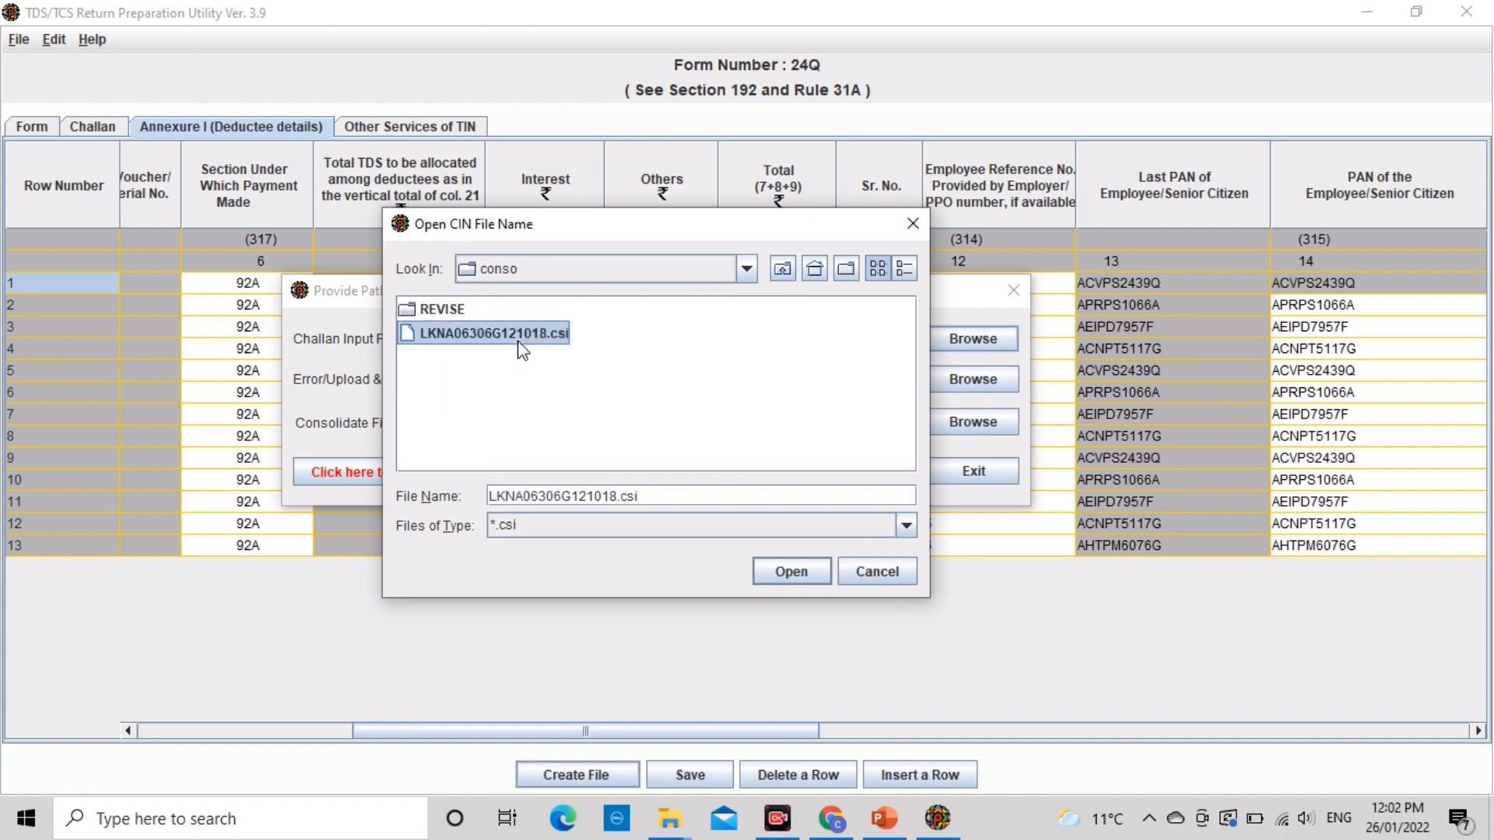
{"action": "left_click", "coordinate": [791, 573]}
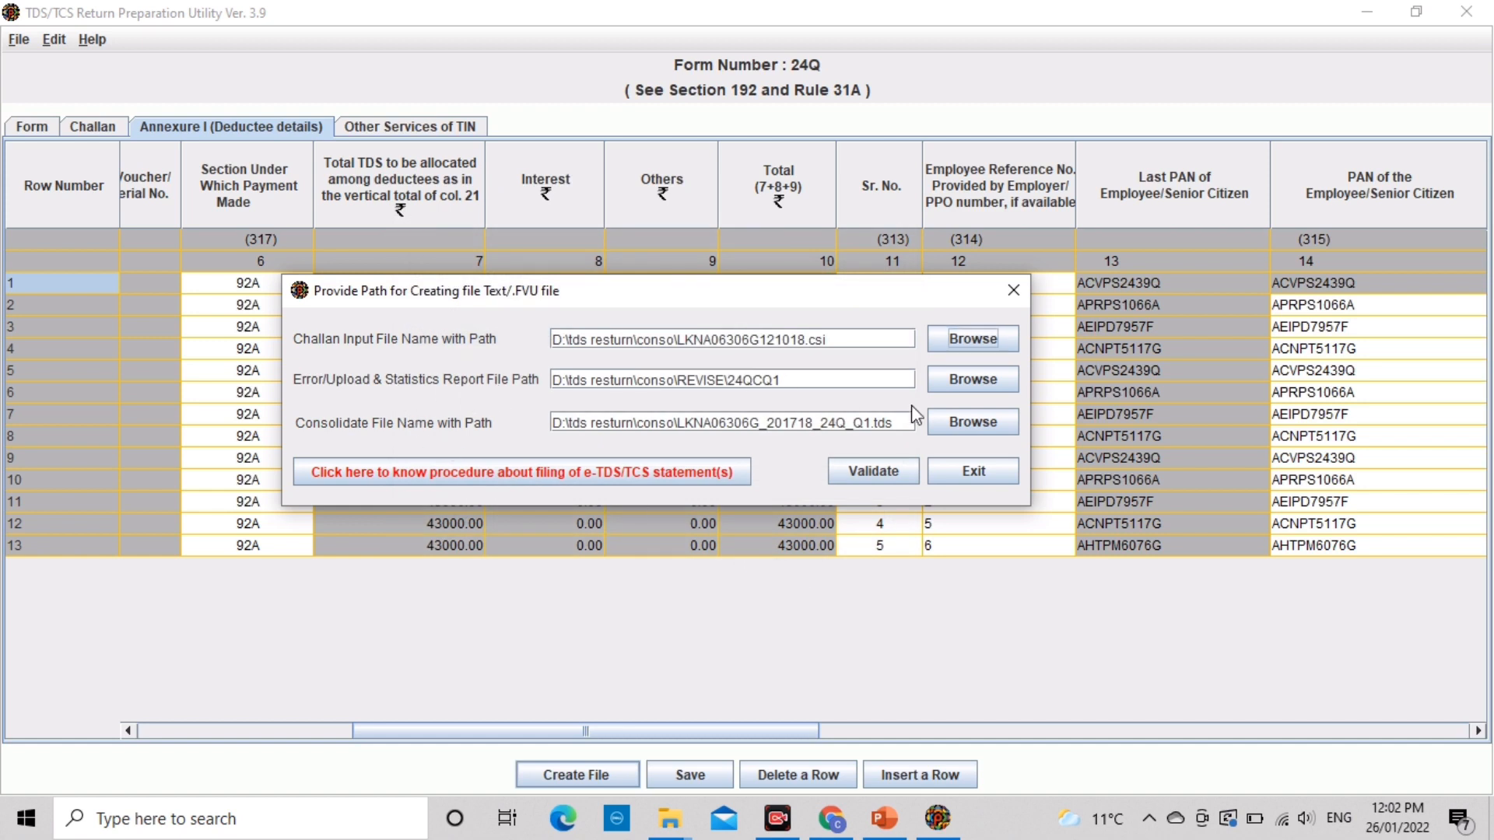
Step: Browse the error report location to D:\tds resturn\conso\REVISE
{"action": "left_click", "coordinate": [972, 386]}
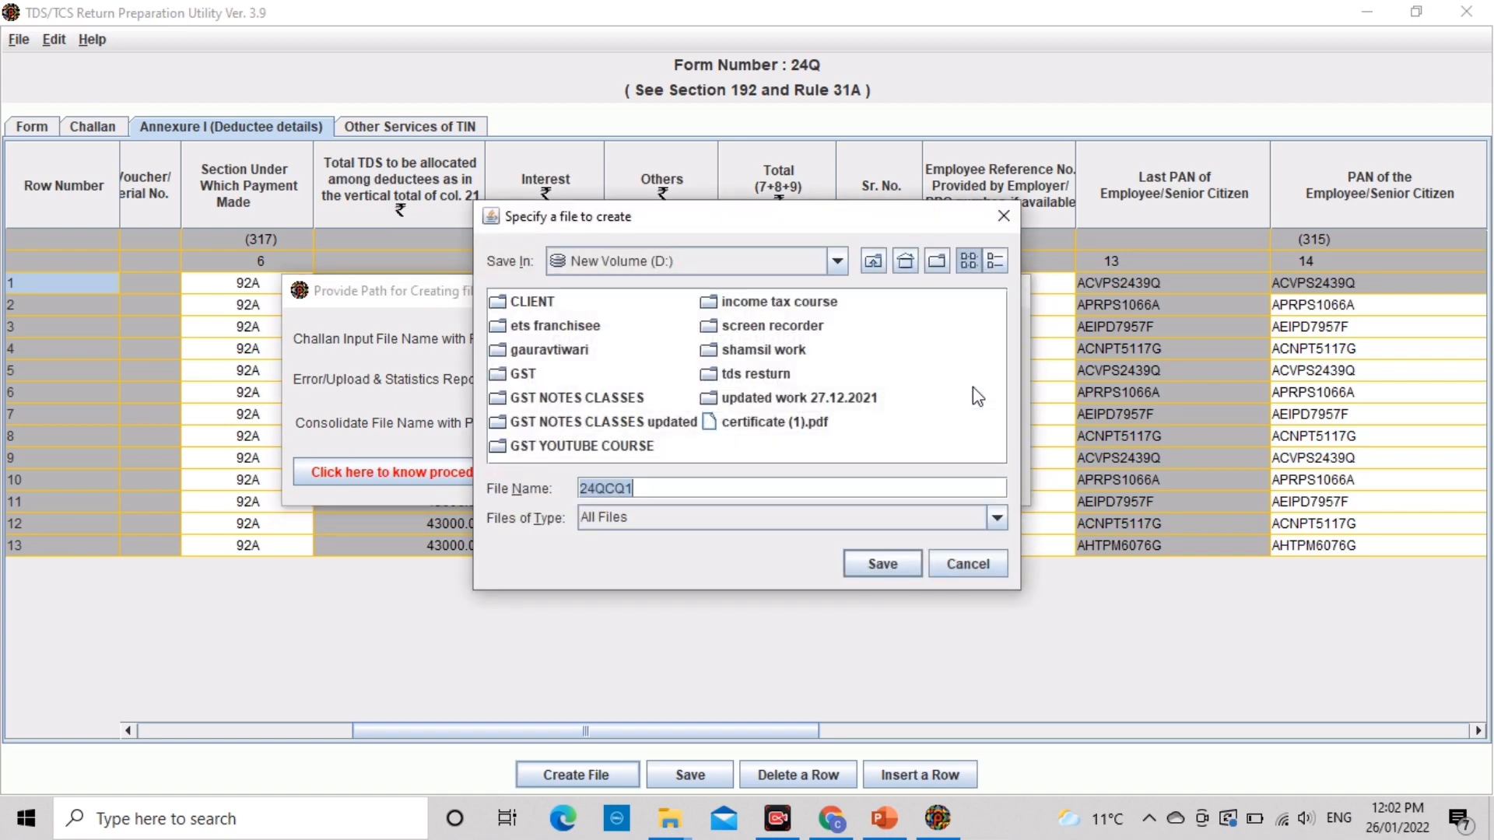
{"action": "double_click", "coordinate": [765, 349]}
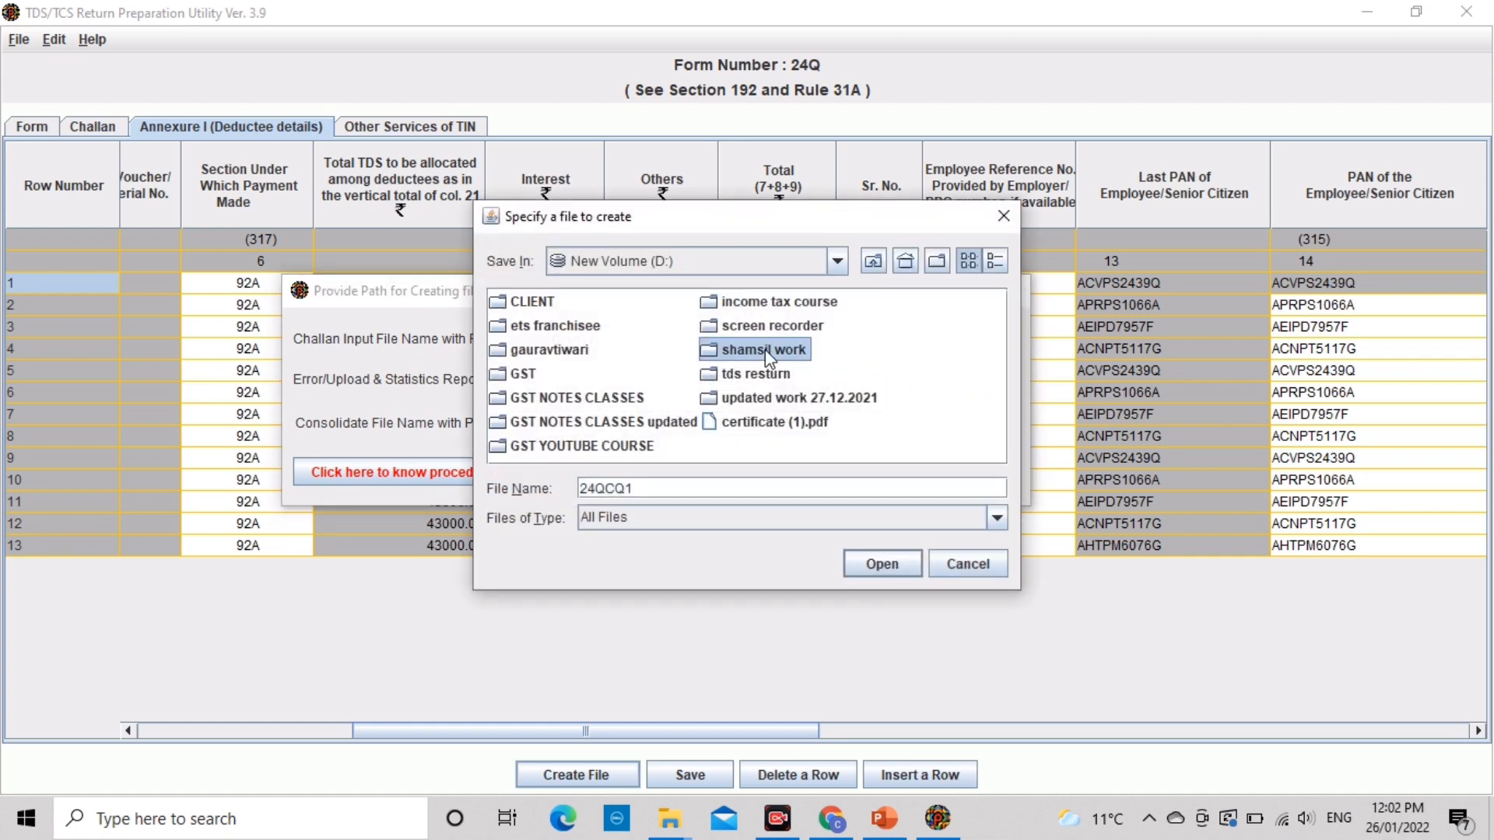
{"action": "key", "text": "BackSpace"}
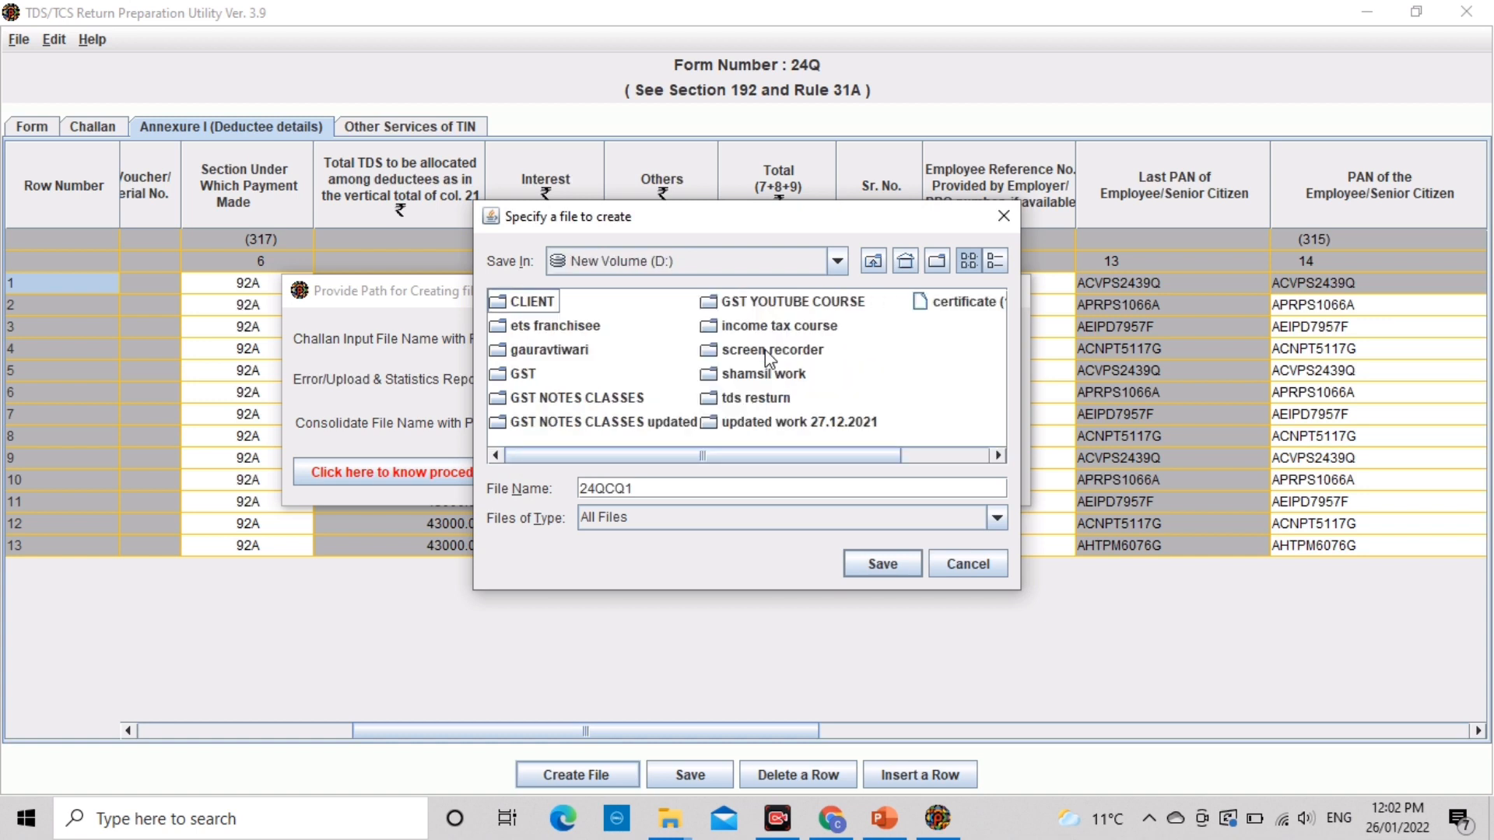
{"action": "double_click", "coordinate": [752, 398]}
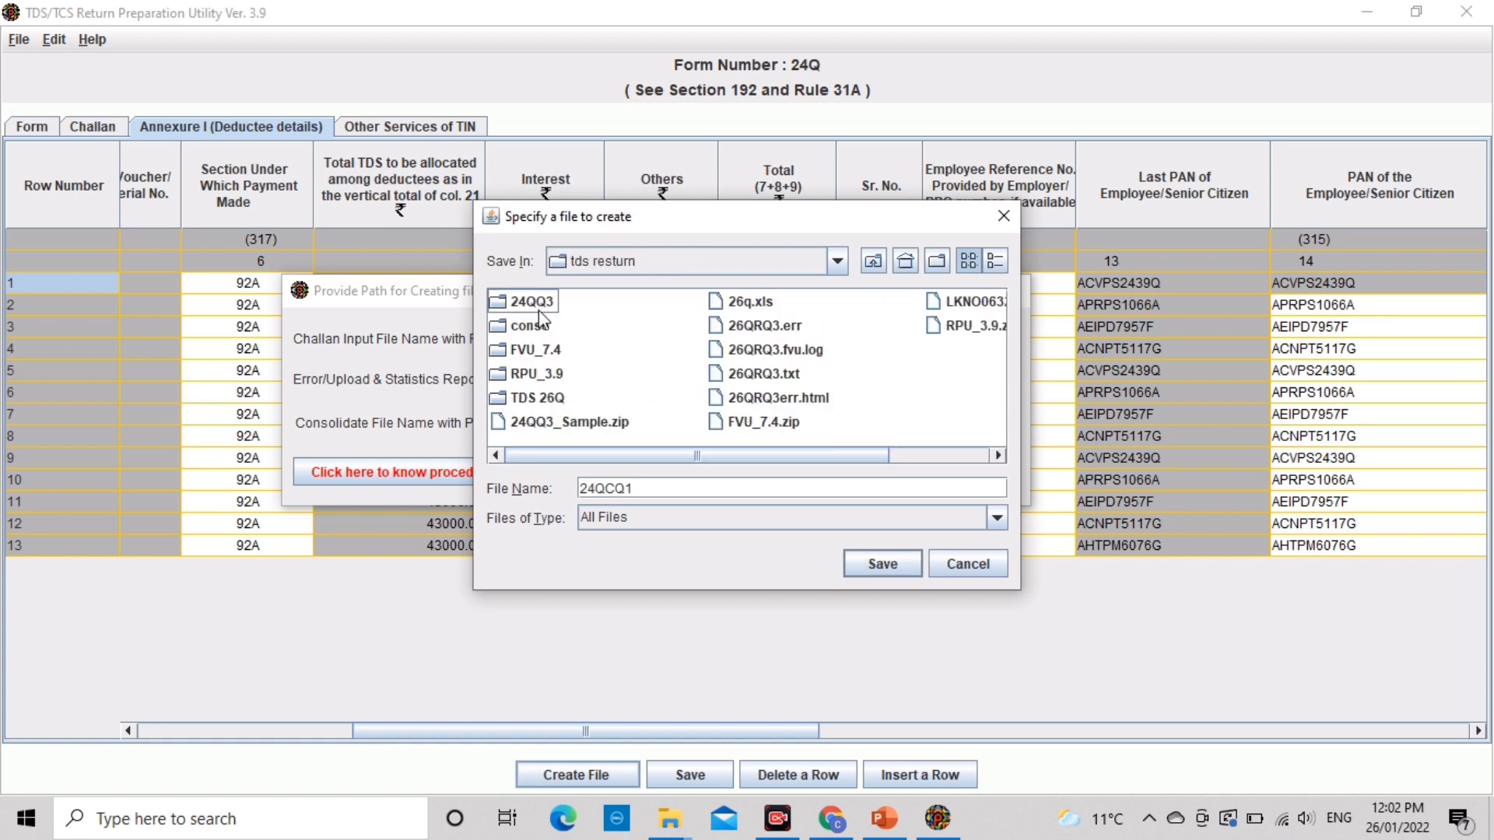
{"action": "double_click", "coordinate": [526, 325]}
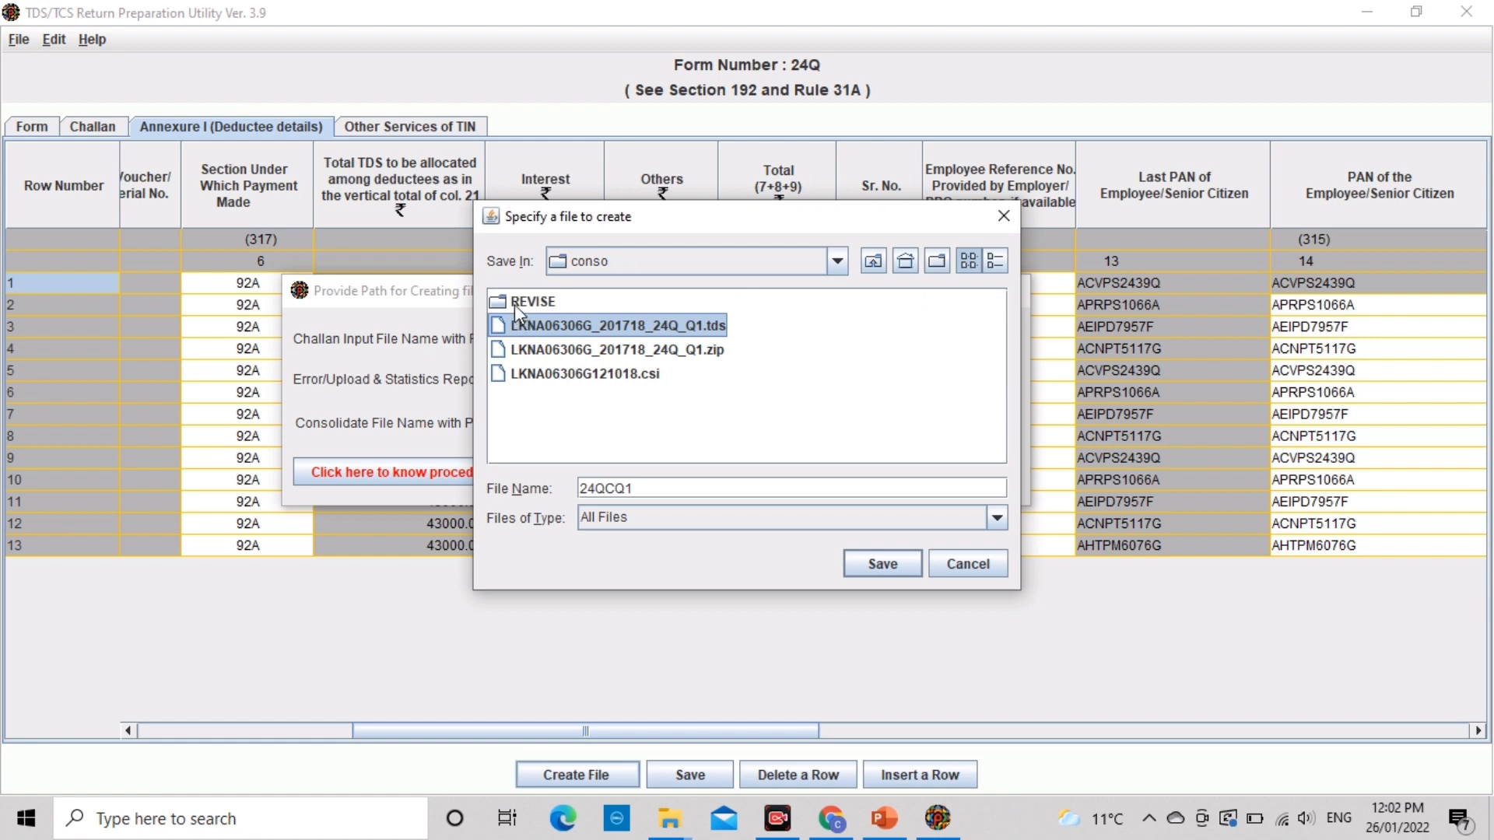
{"action": "left_click", "coordinate": [515, 305]}
{"action": "left_click", "coordinate": [515, 305]}
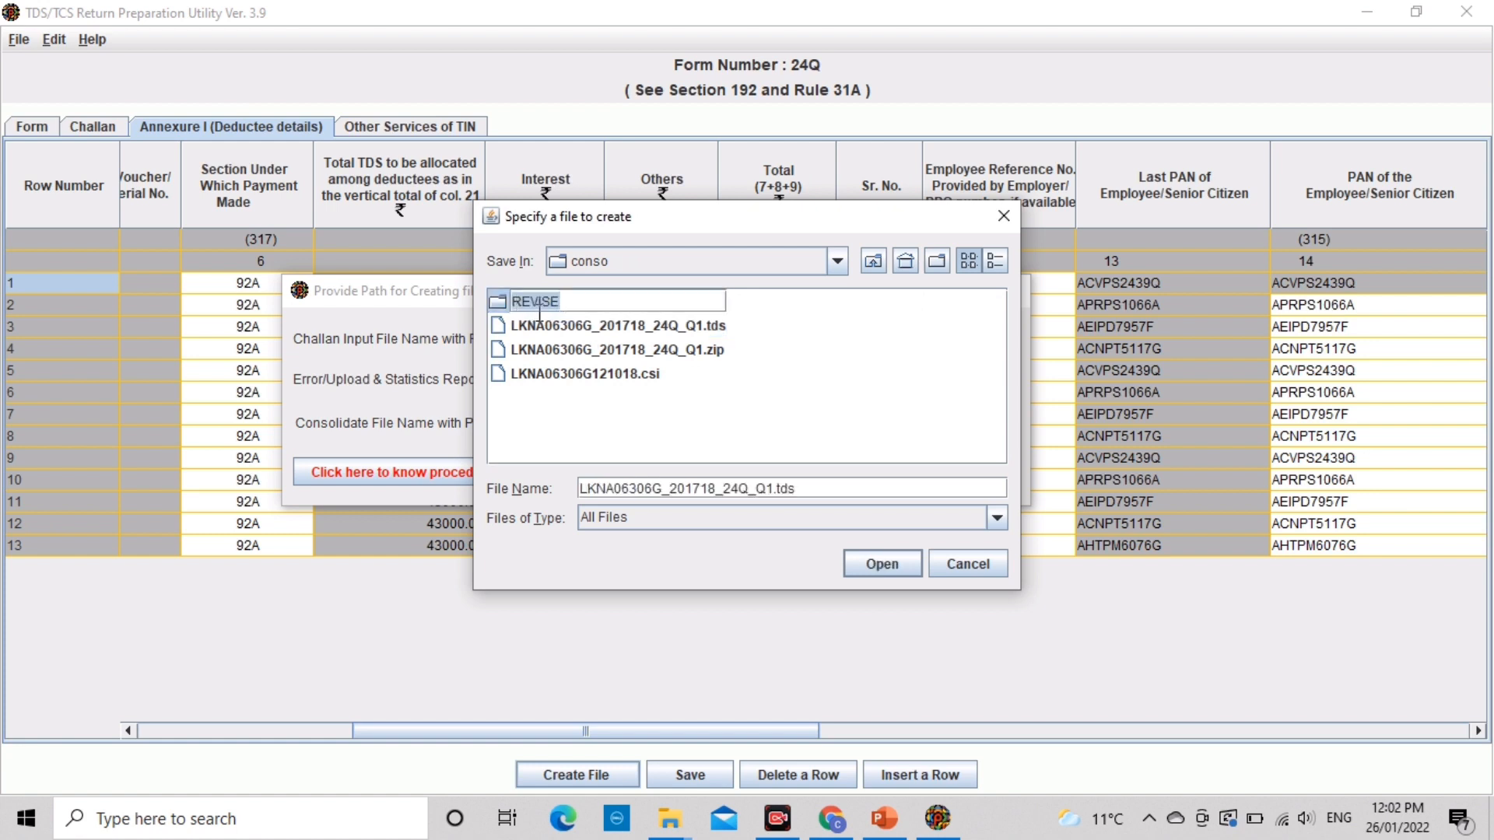
{"action": "left_click", "coordinate": [538, 320]}
{"action": "double_click", "coordinate": [521, 300]}
{"action": "left_click", "coordinate": [859, 560]}
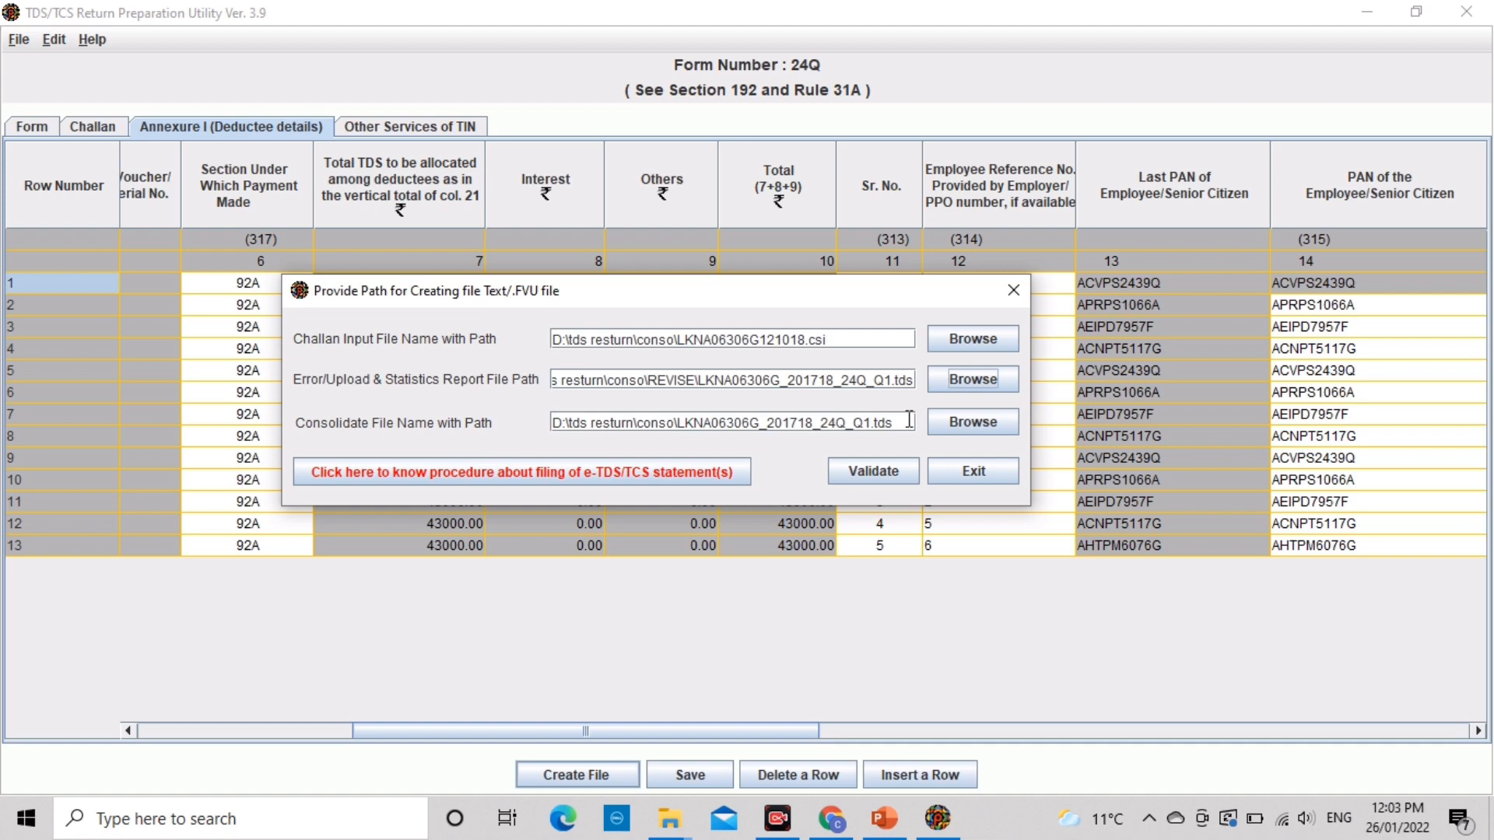
{"action": "left_click", "coordinate": [957, 424]}
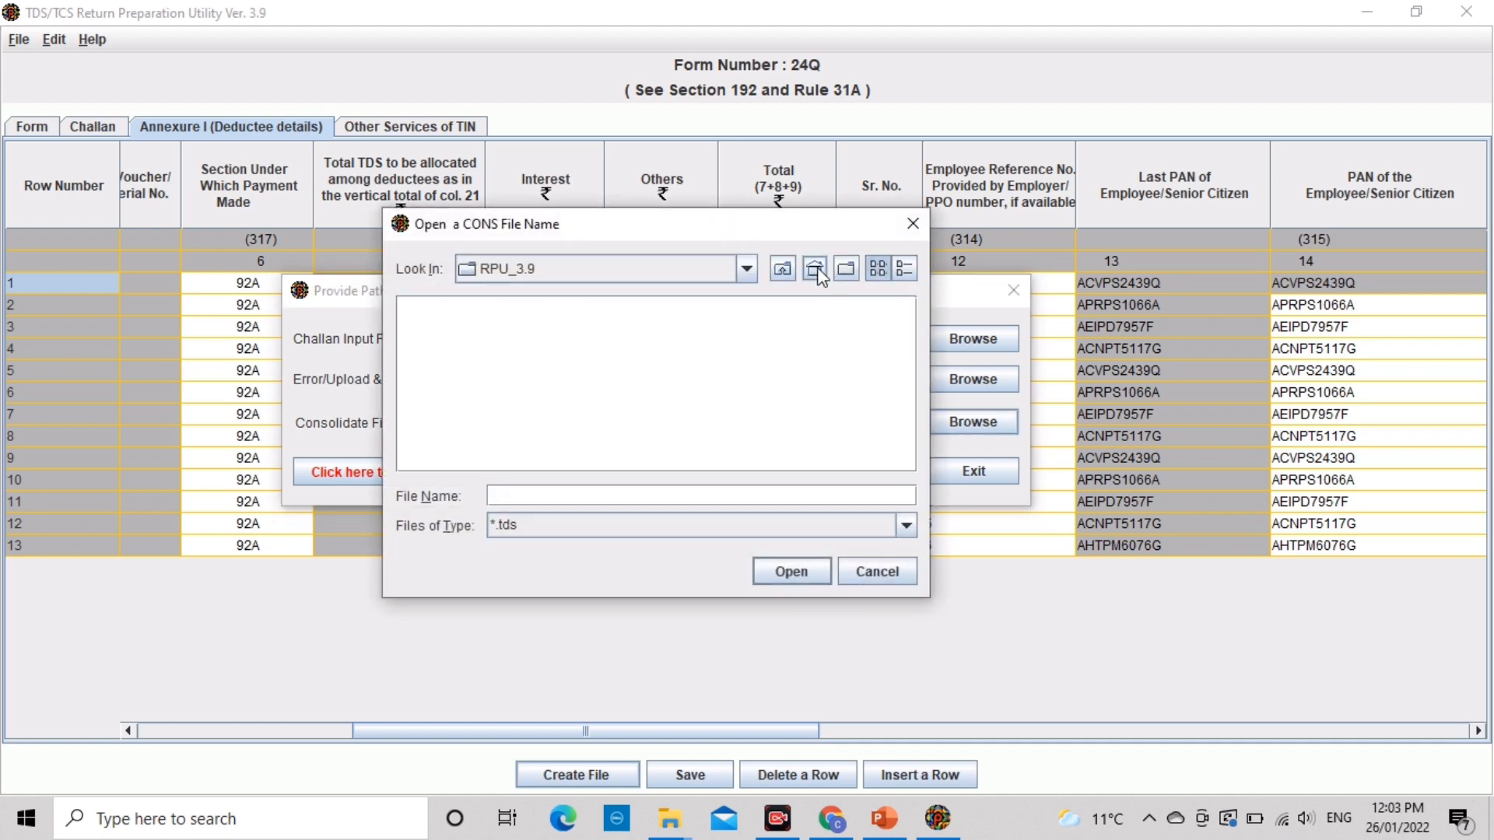
{"action": "left_click", "coordinate": [783, 269]}
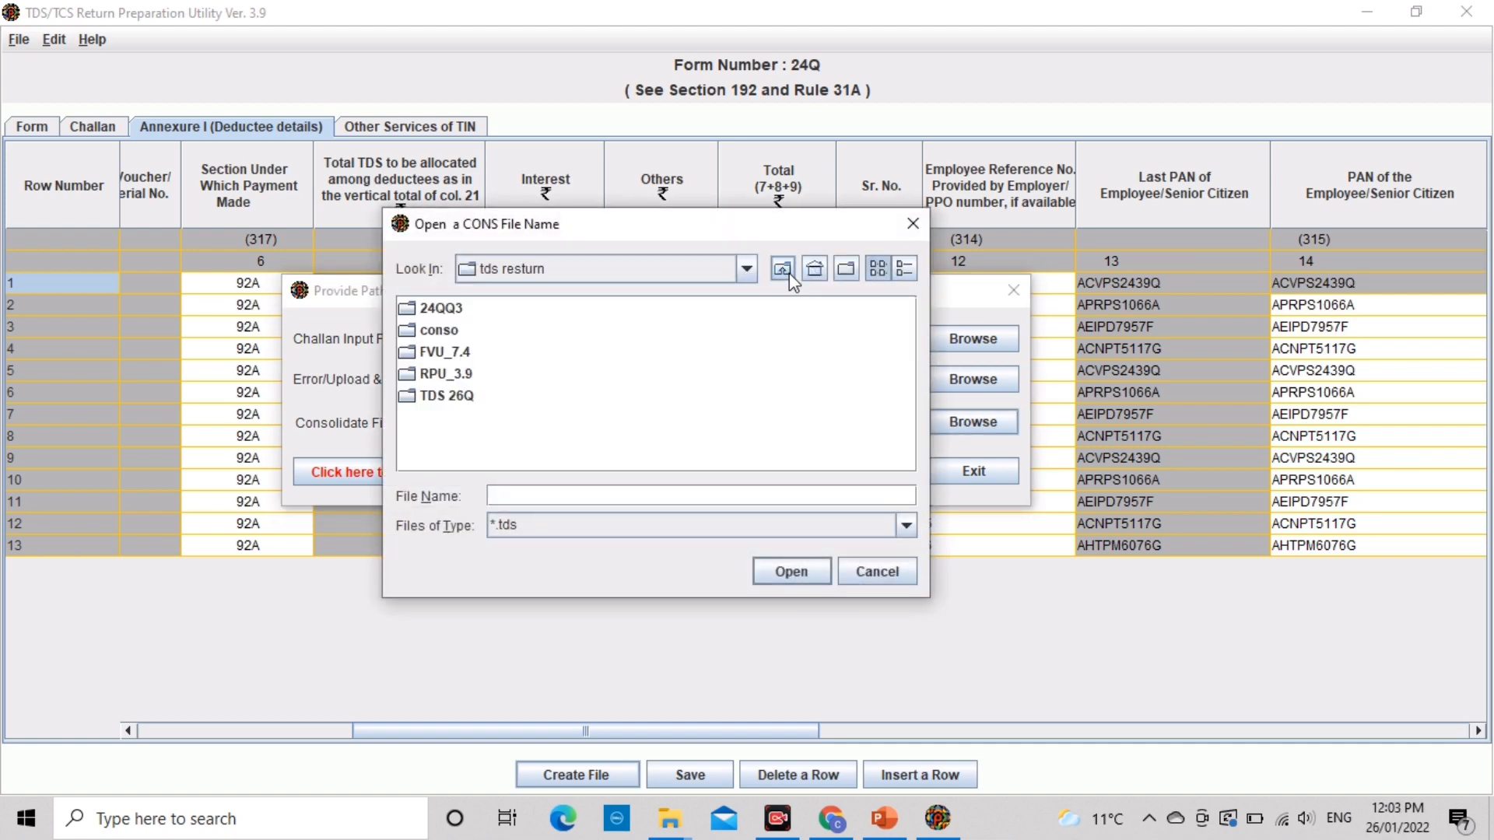
{"action": "double_click", "coordinate": [453, 331]}
{"action": "left_click", "coordinate": [516, 343]}
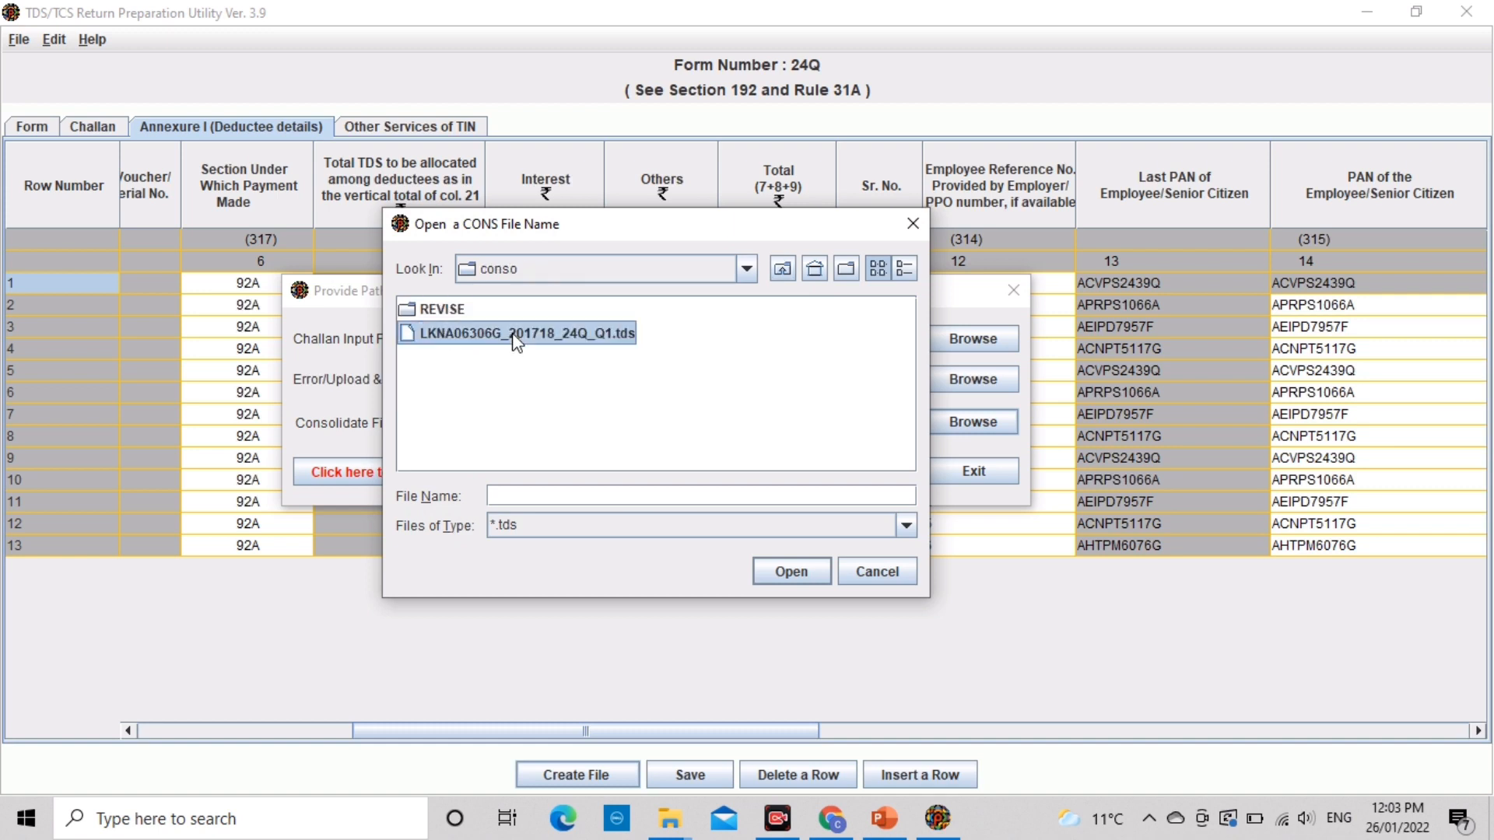
{"action": "left_click", "coordinate": [790, 573]}
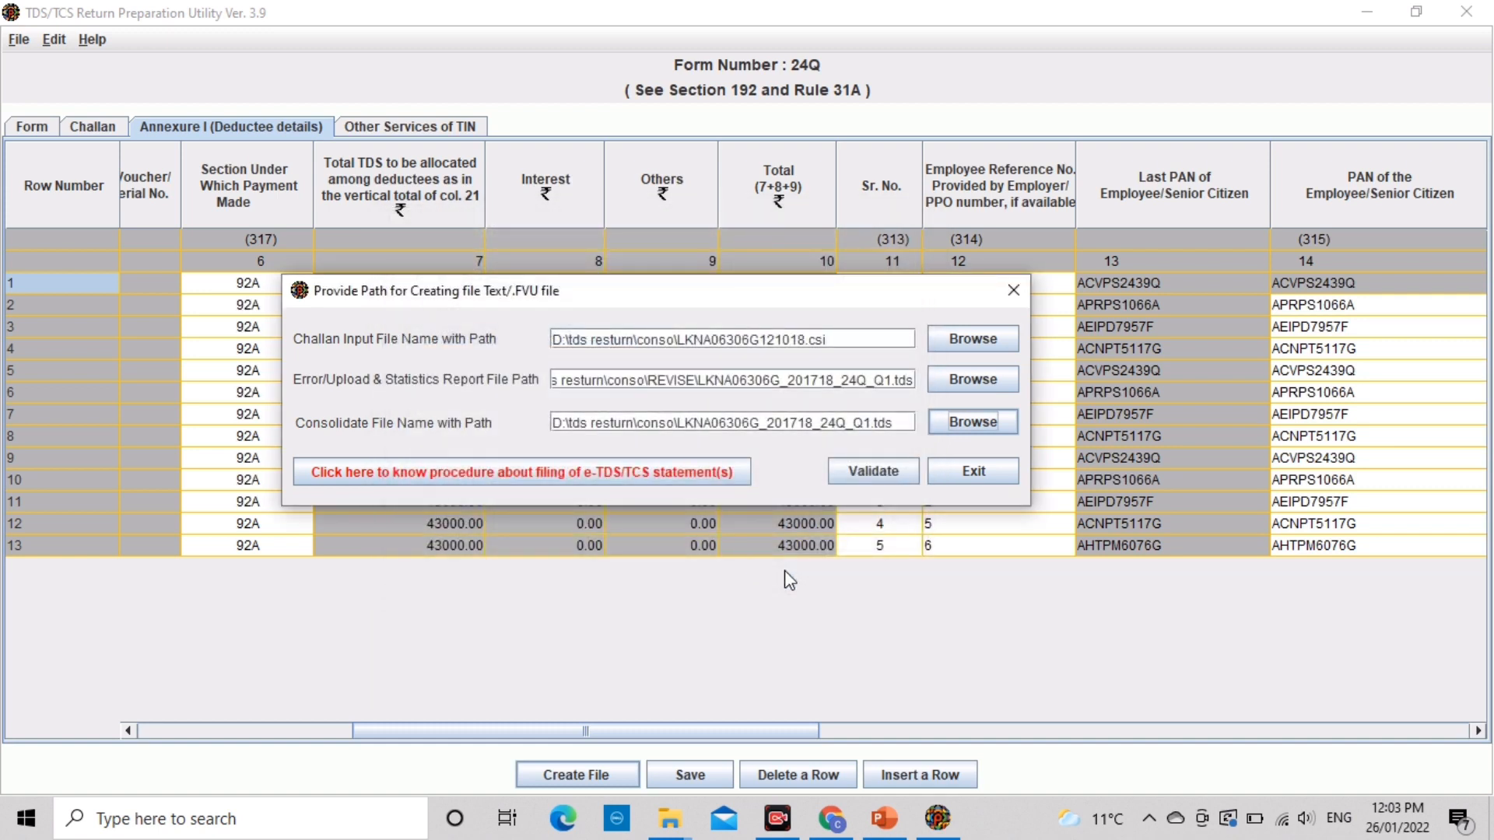
Step: Attempt validation, which fails because the challan file name exceeds 12 characters
{"action": "left_click", "coordinate": [864, 471]}
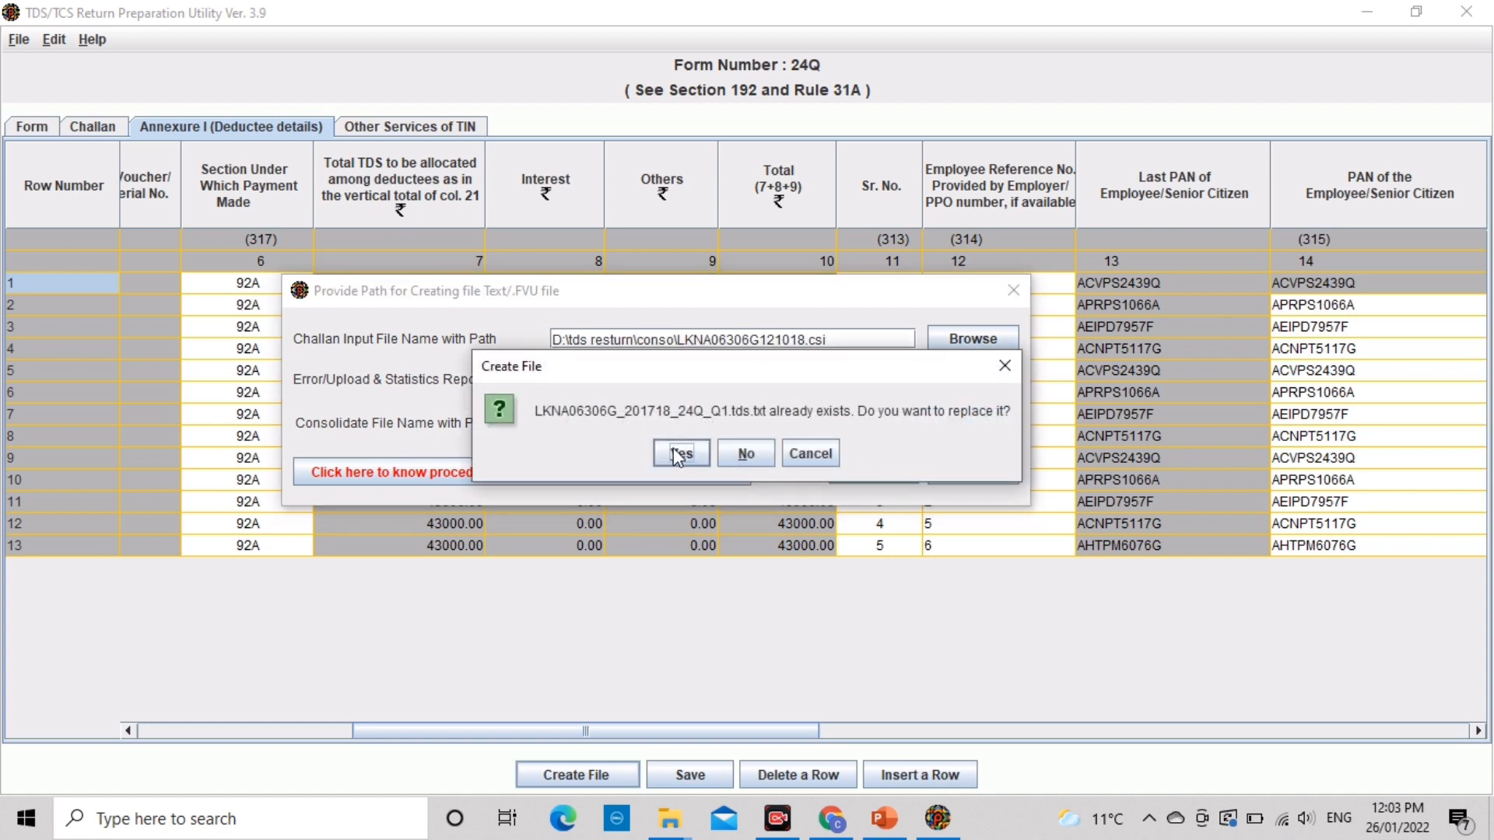
{"action": "left_click", "coordinate": [675, 452]}
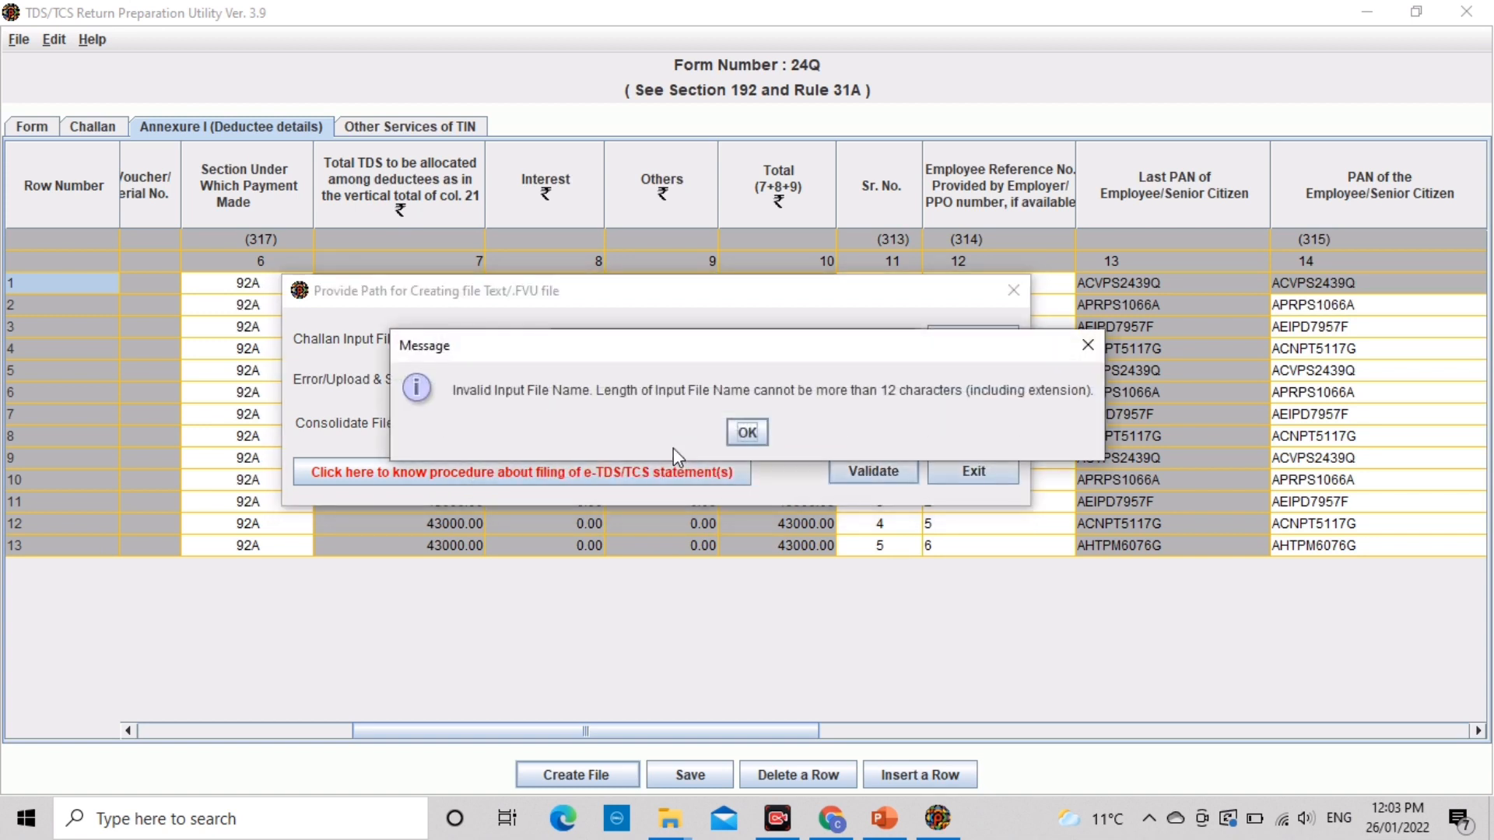
{"action": "left_click", "coordinate": [747, 433]}
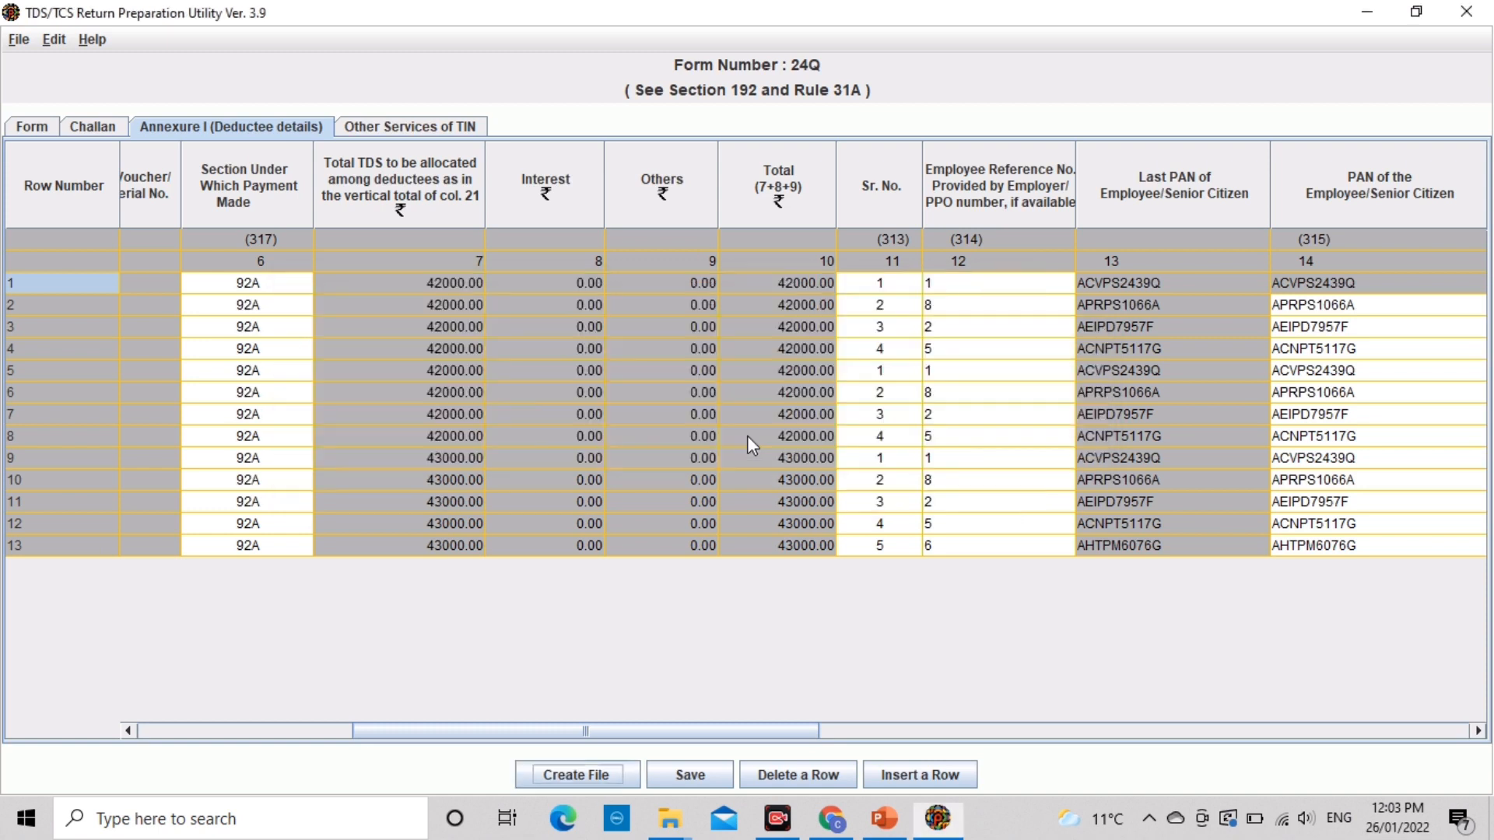
Step: Set the error/upload report to 24QCQ1 in the tds resturn\conso\REVISE folder
{"action": "left_click", "coordinate": [591, 772]}
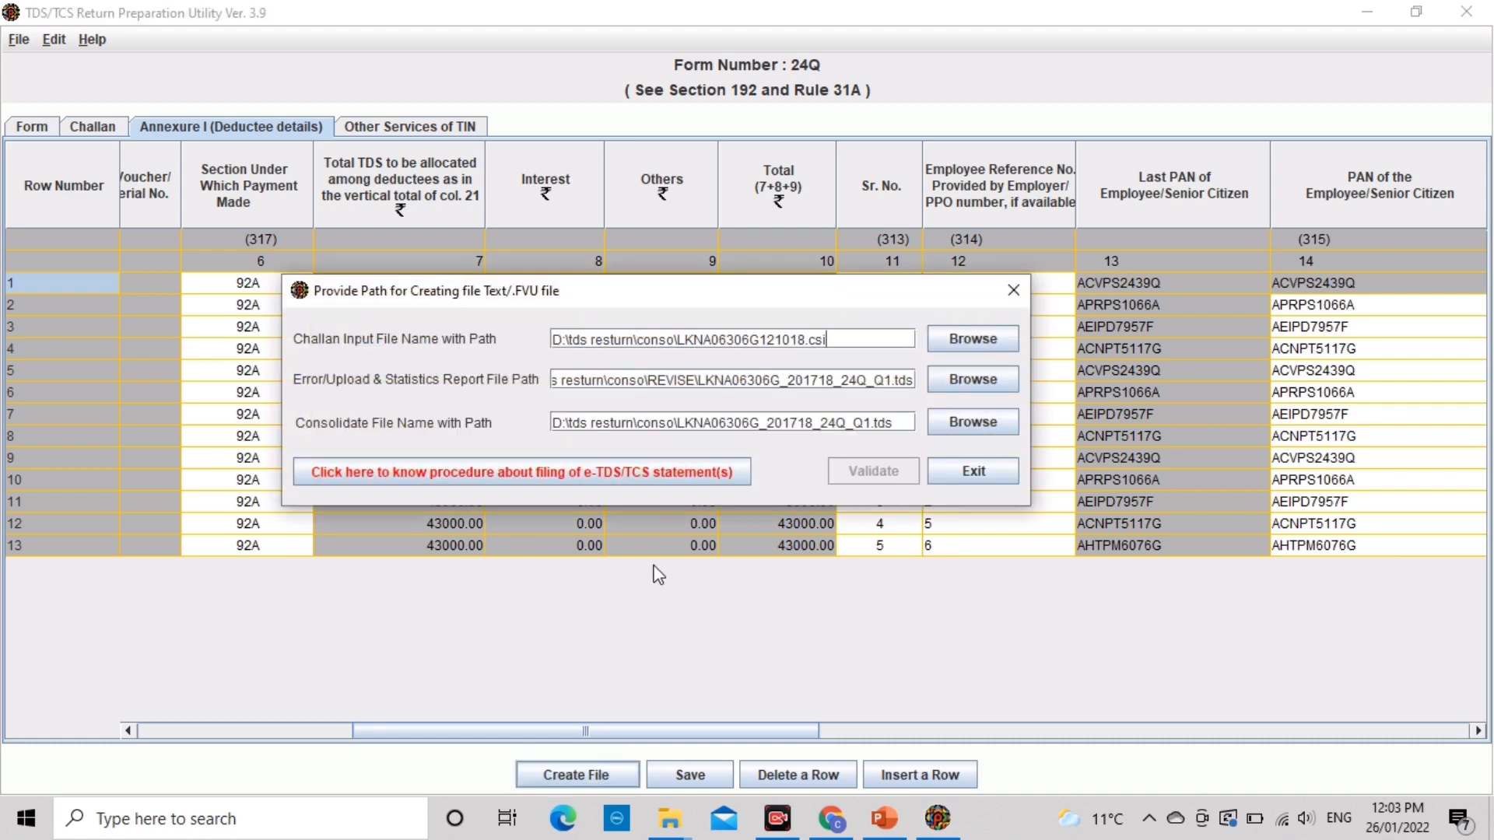
{"action": "left_click", "coordinate": [953, 389]}
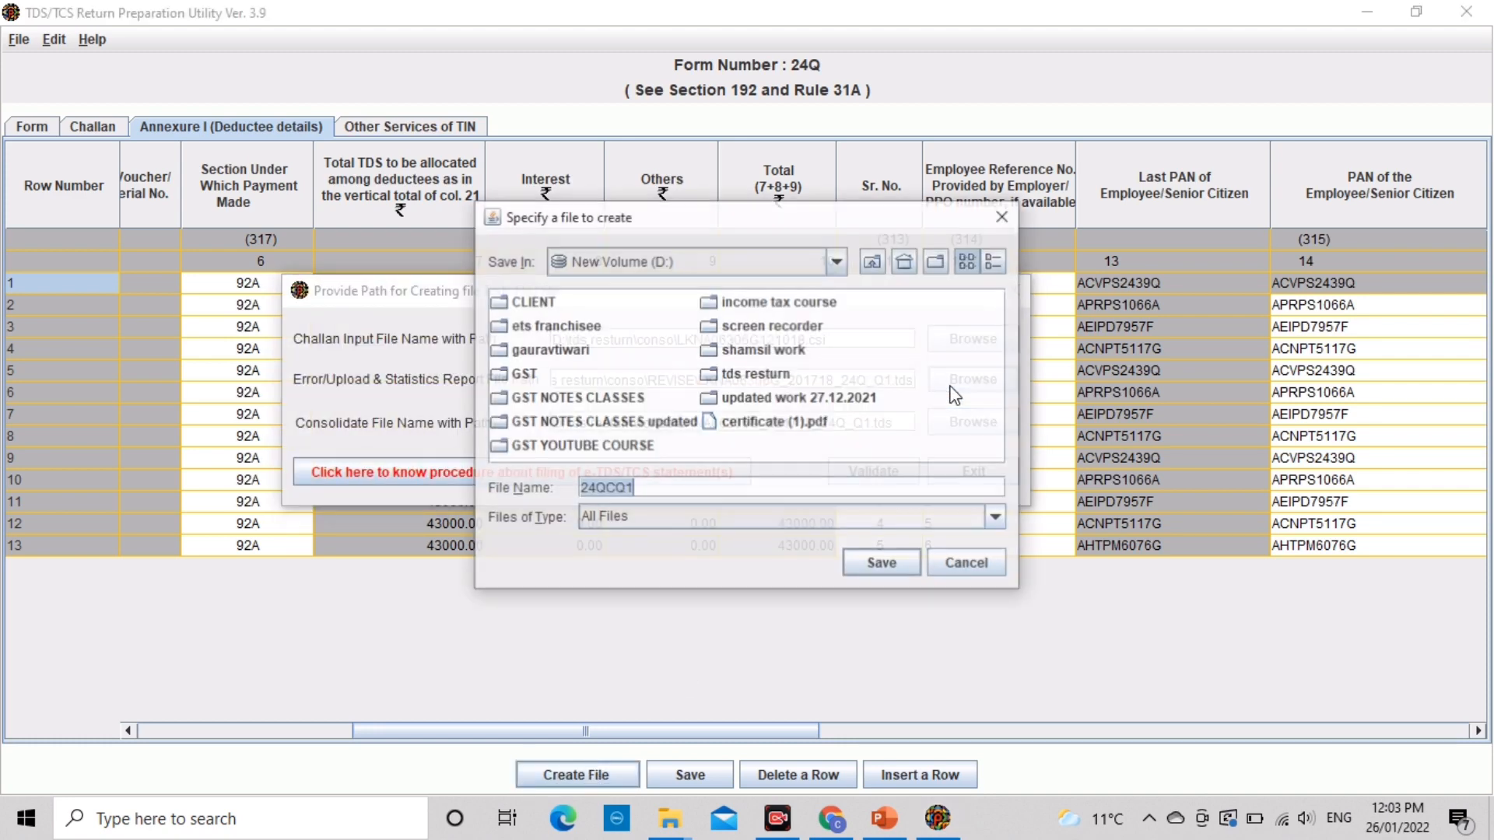
{"action": "double_click", "coordinate": [745, 374]}
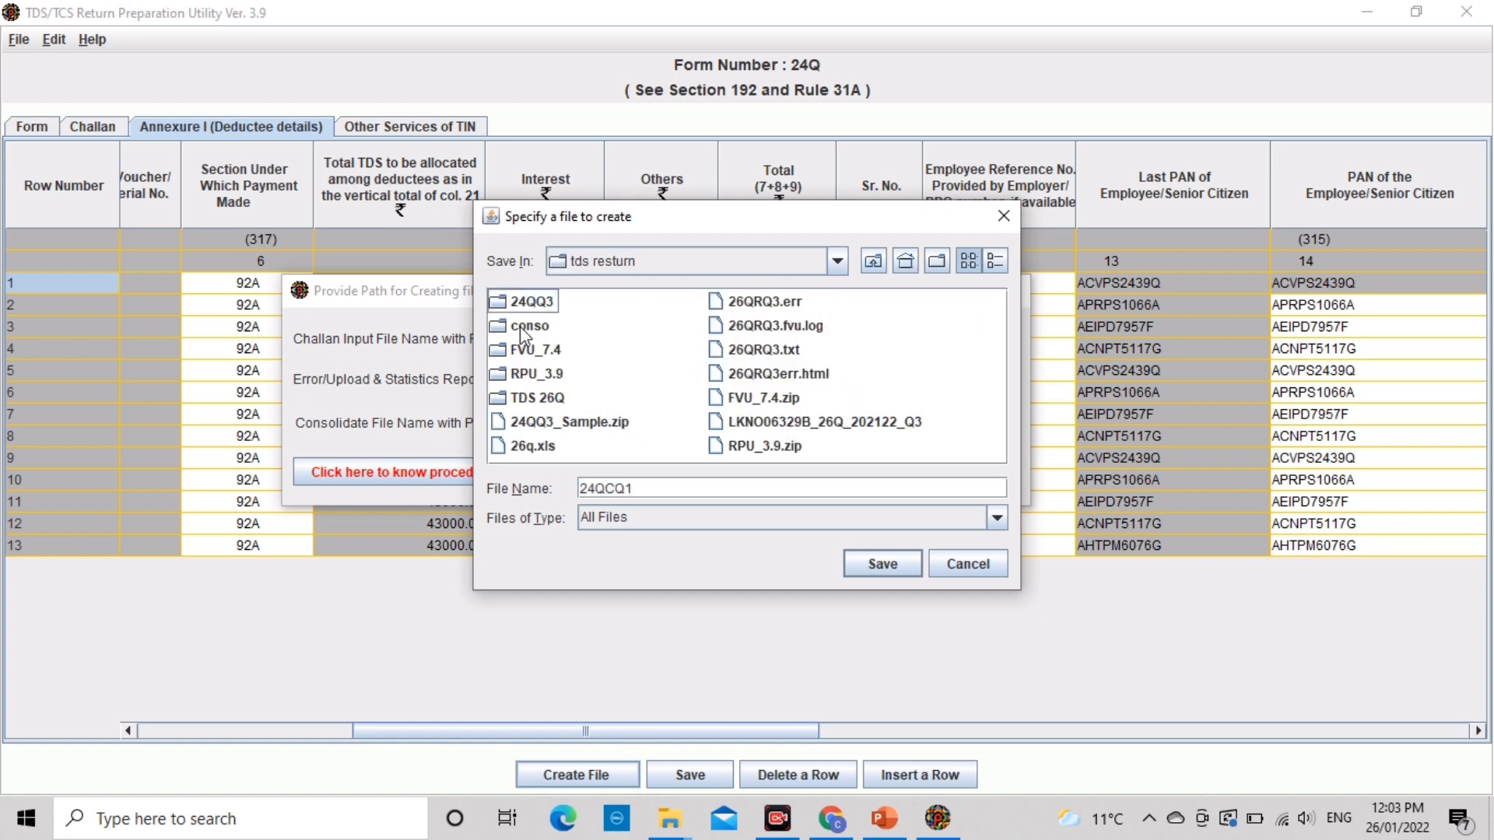
{"action": "double_click", "coordinate": [520, 326]}
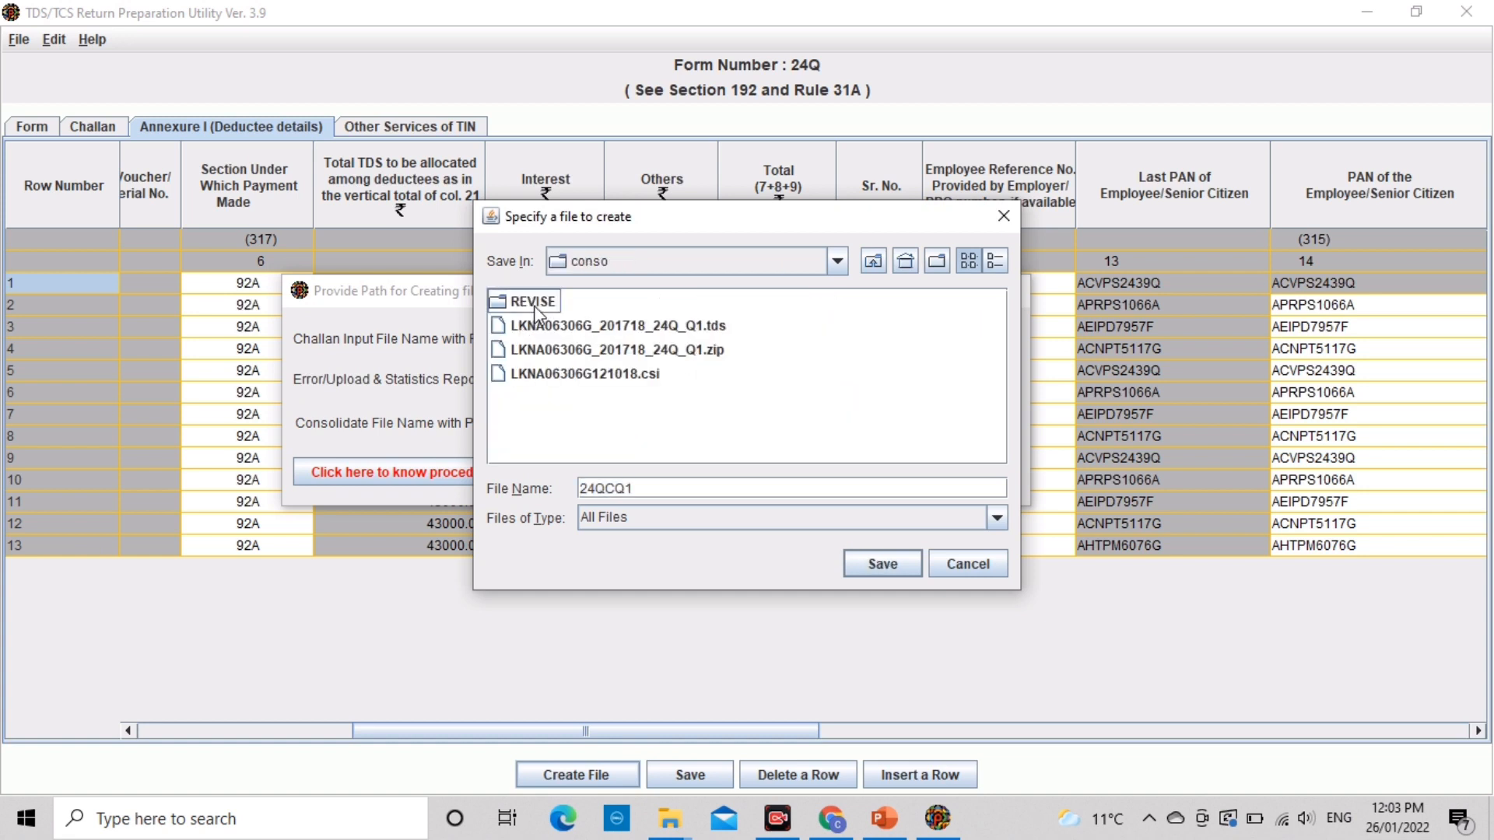
{"action": "double_click", "coordinate": [533, 305]}
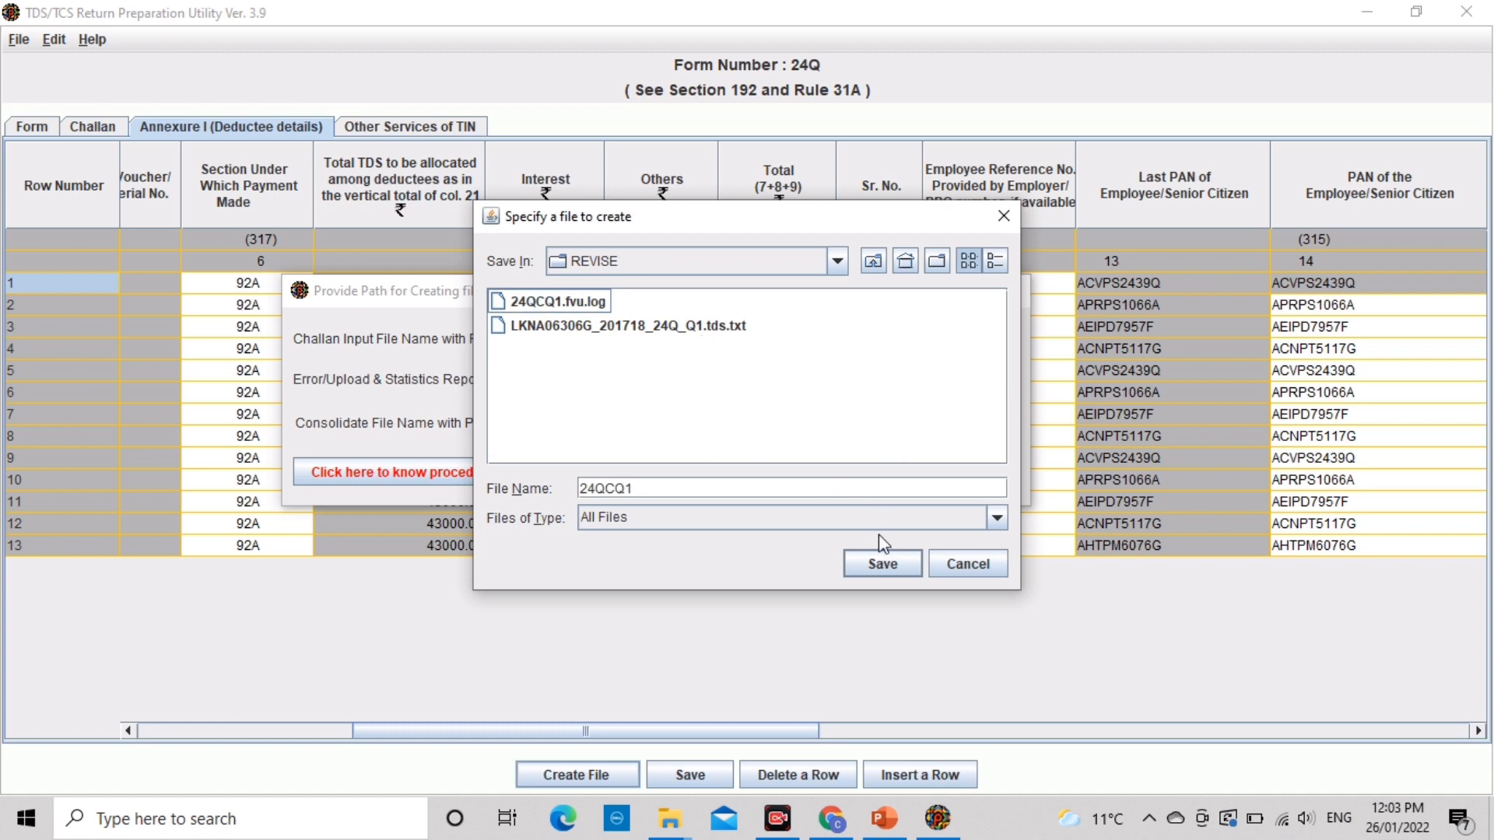
{"action": "left_click", "coordinate": [883, 563]}
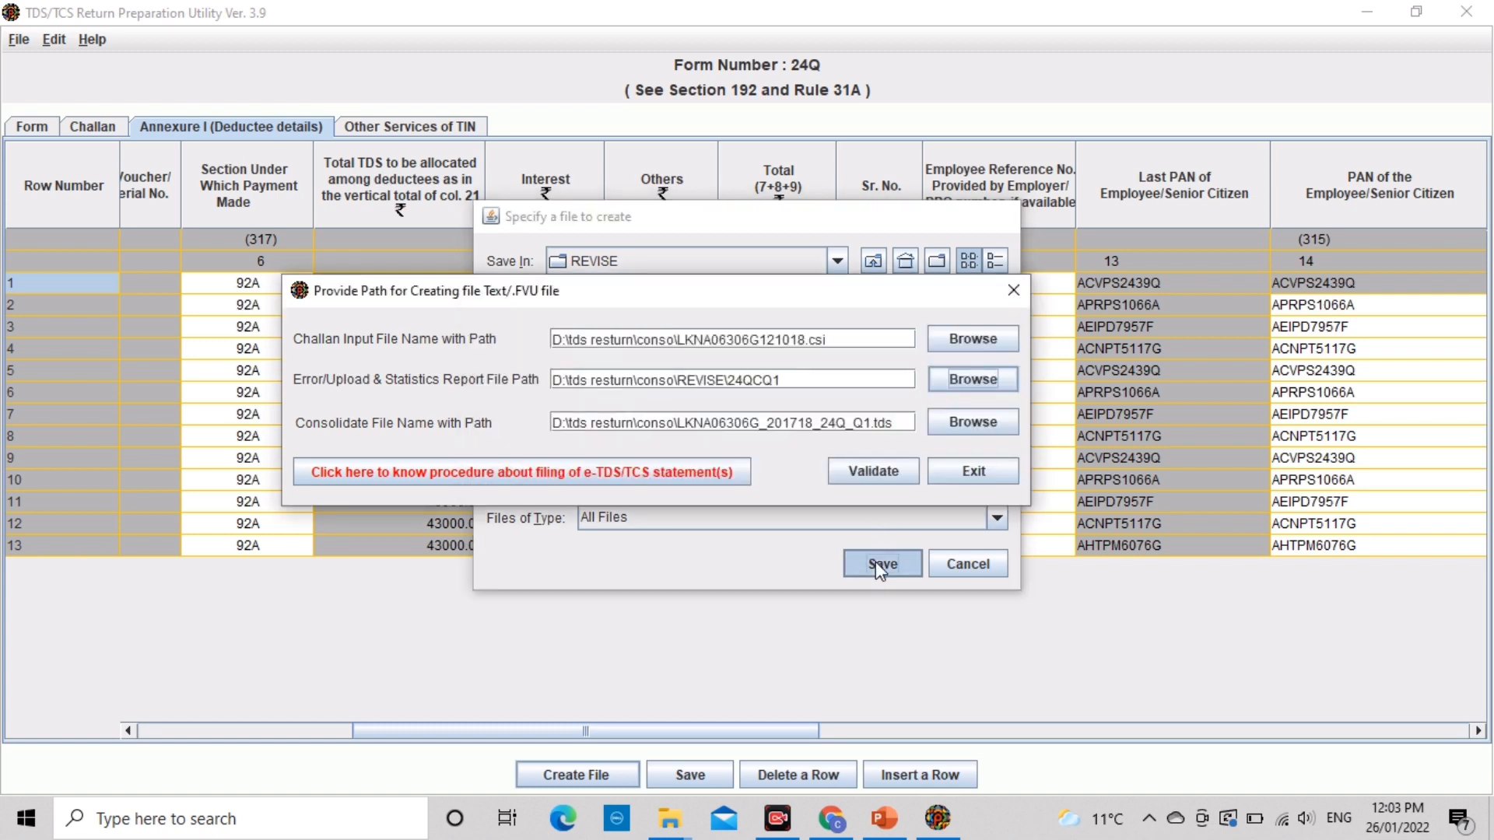
Step: Validate the statement, replacing the existing output, and acknowledge the success and status messages
{"action": "left_click", "coordinate": [873, 471]}
{"action": "left_click", "coordinate": [682, 454]}
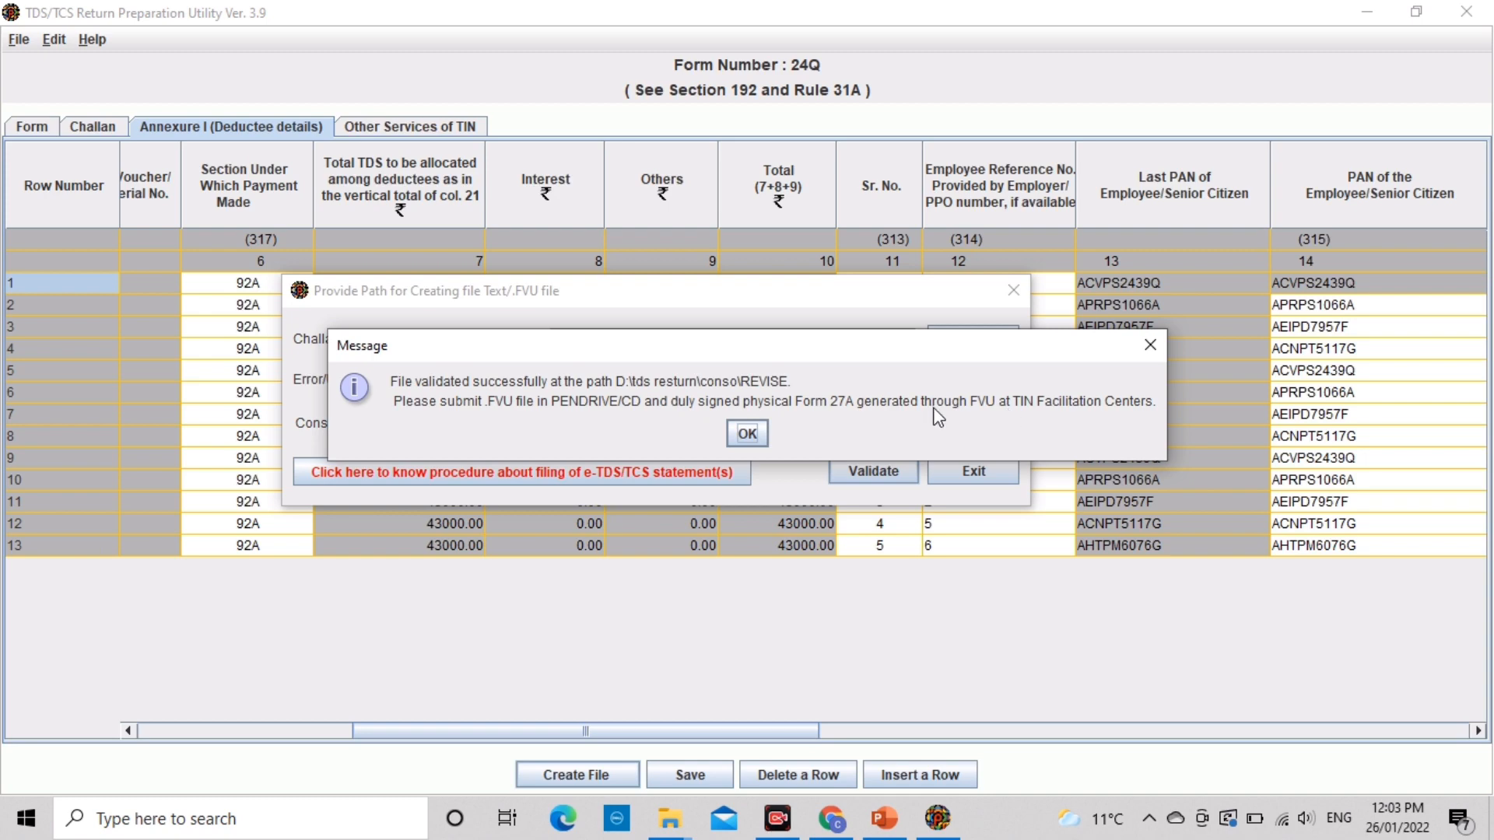
{"action": "left_click", "coordinate": [760, 433]}
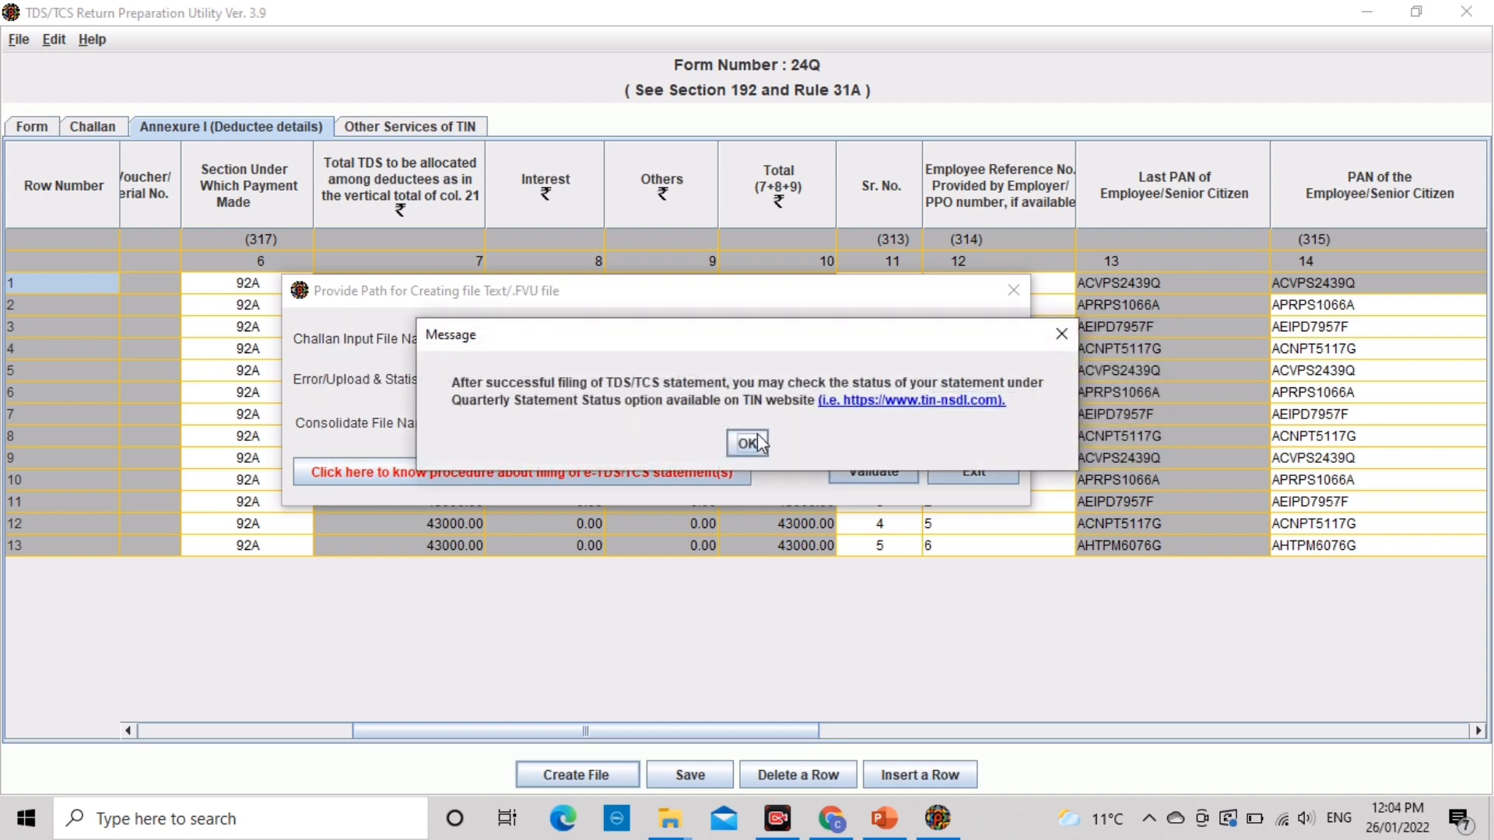
{"action": "left_click", "coordinate": [747, 443]}
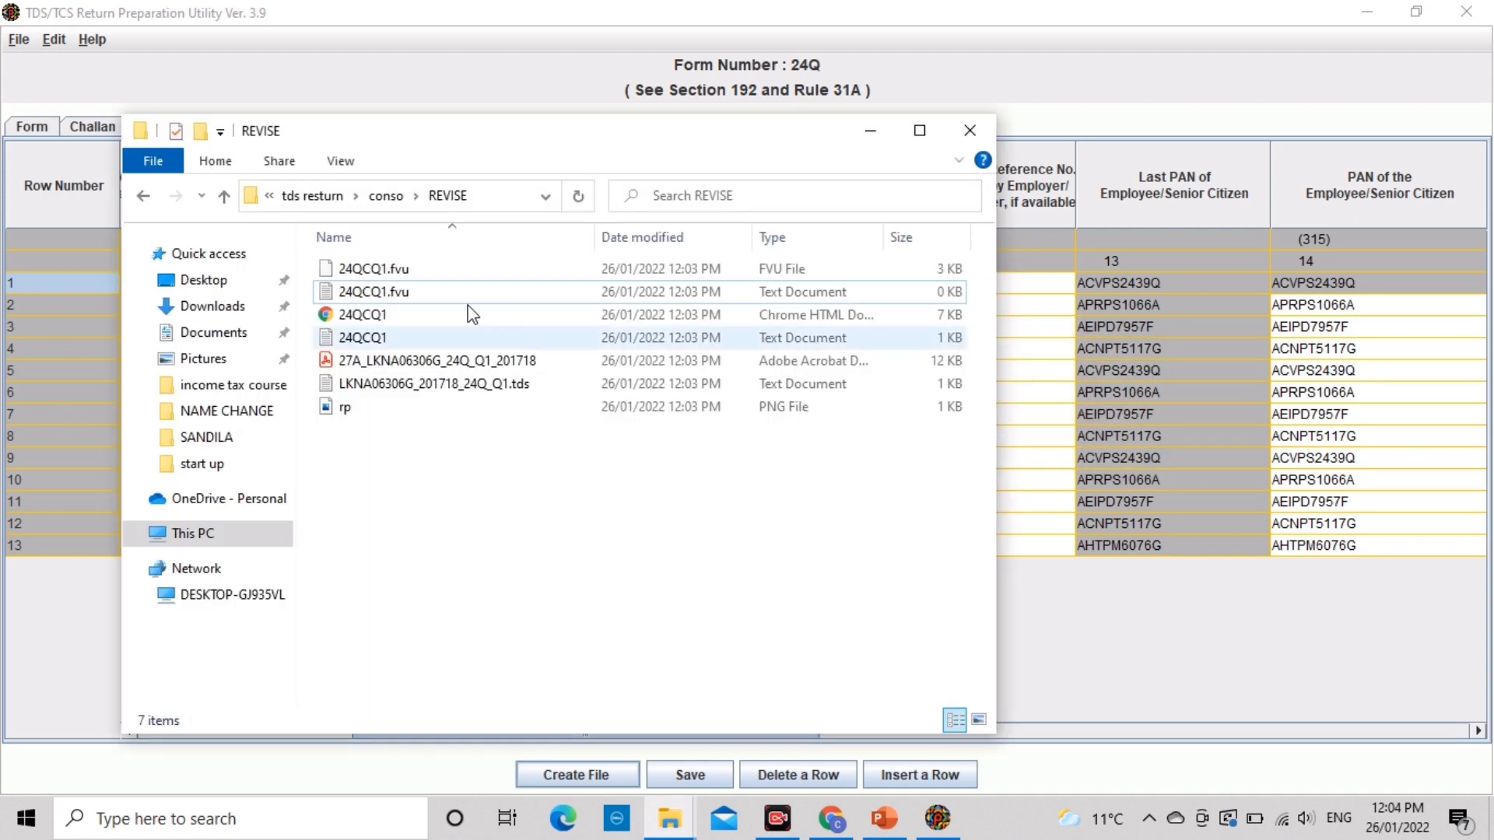
Step: Inspect the generated 24QCQ1.fvu and Form 27A PDF in REVISE, then return to conso
{"action": "key", "text": "Down"}
{"action": "key", "text": "Down"}
{"action": "key", "text": "Down"}
{"action": "key", "text": "Down"}
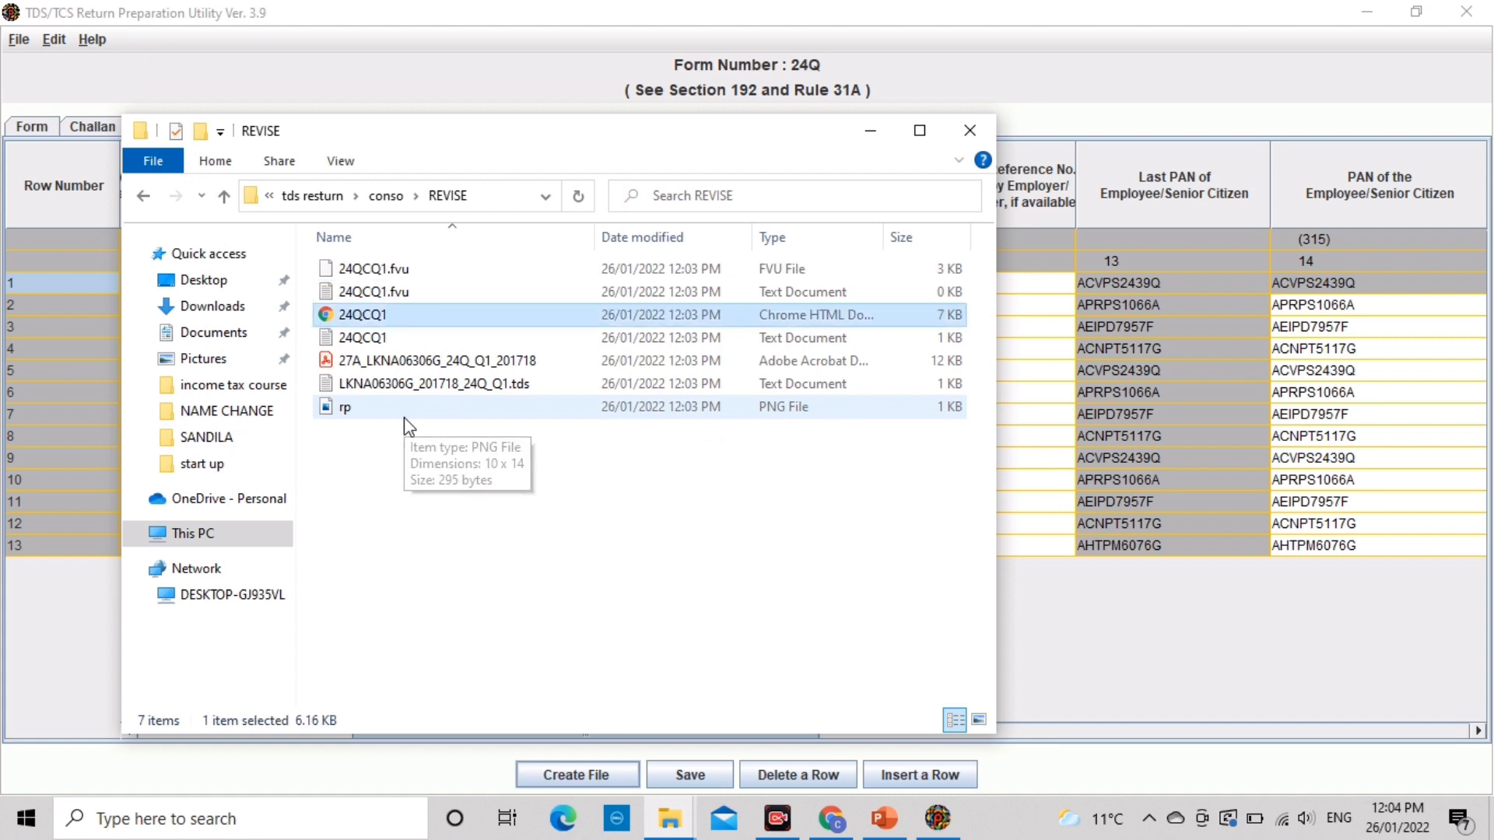
{"action": "key", "text": "Up"}
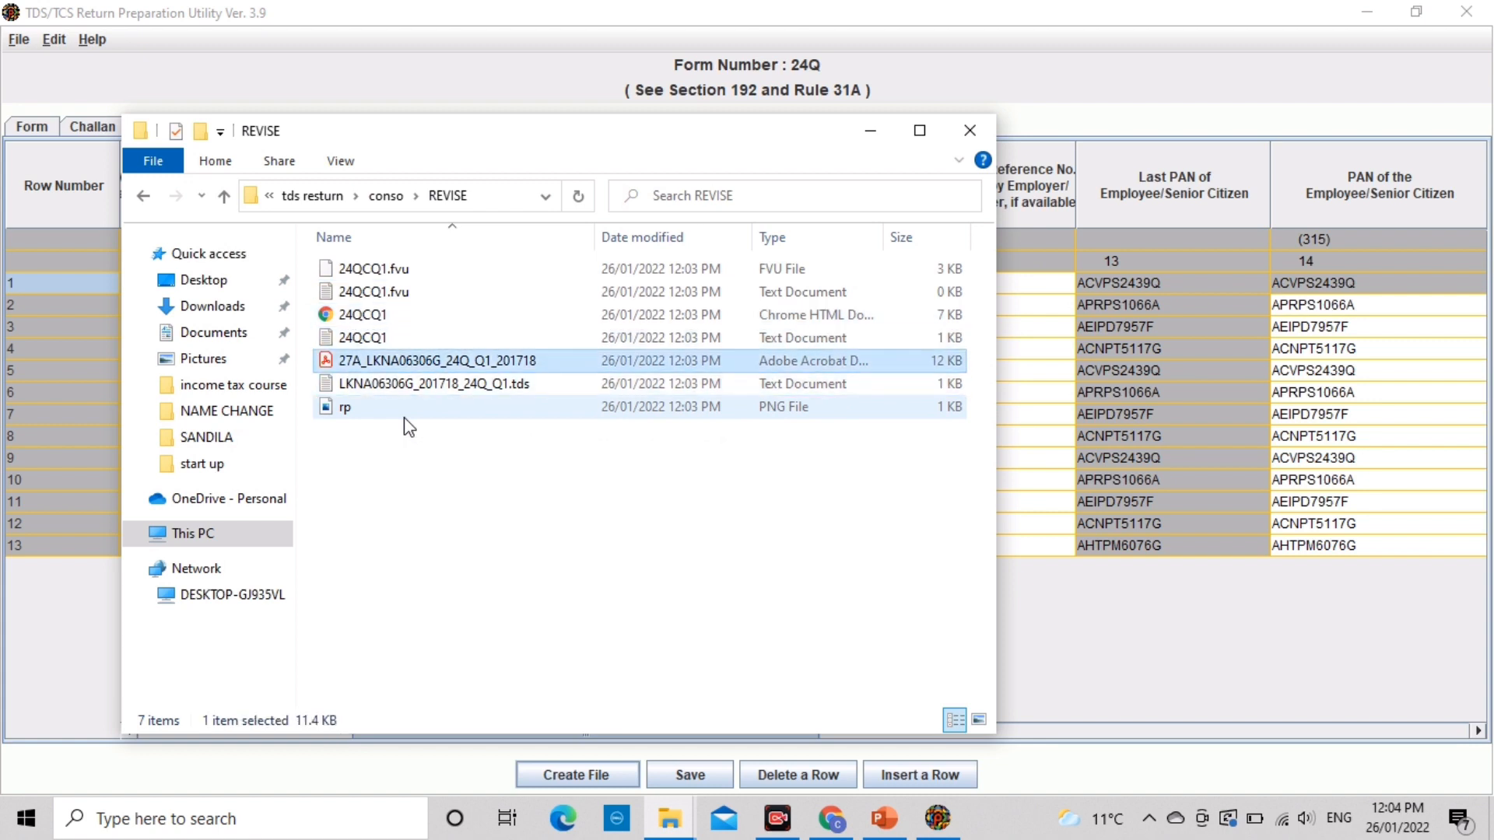
{"action": "left_click", "coordinate": [414, 360]}
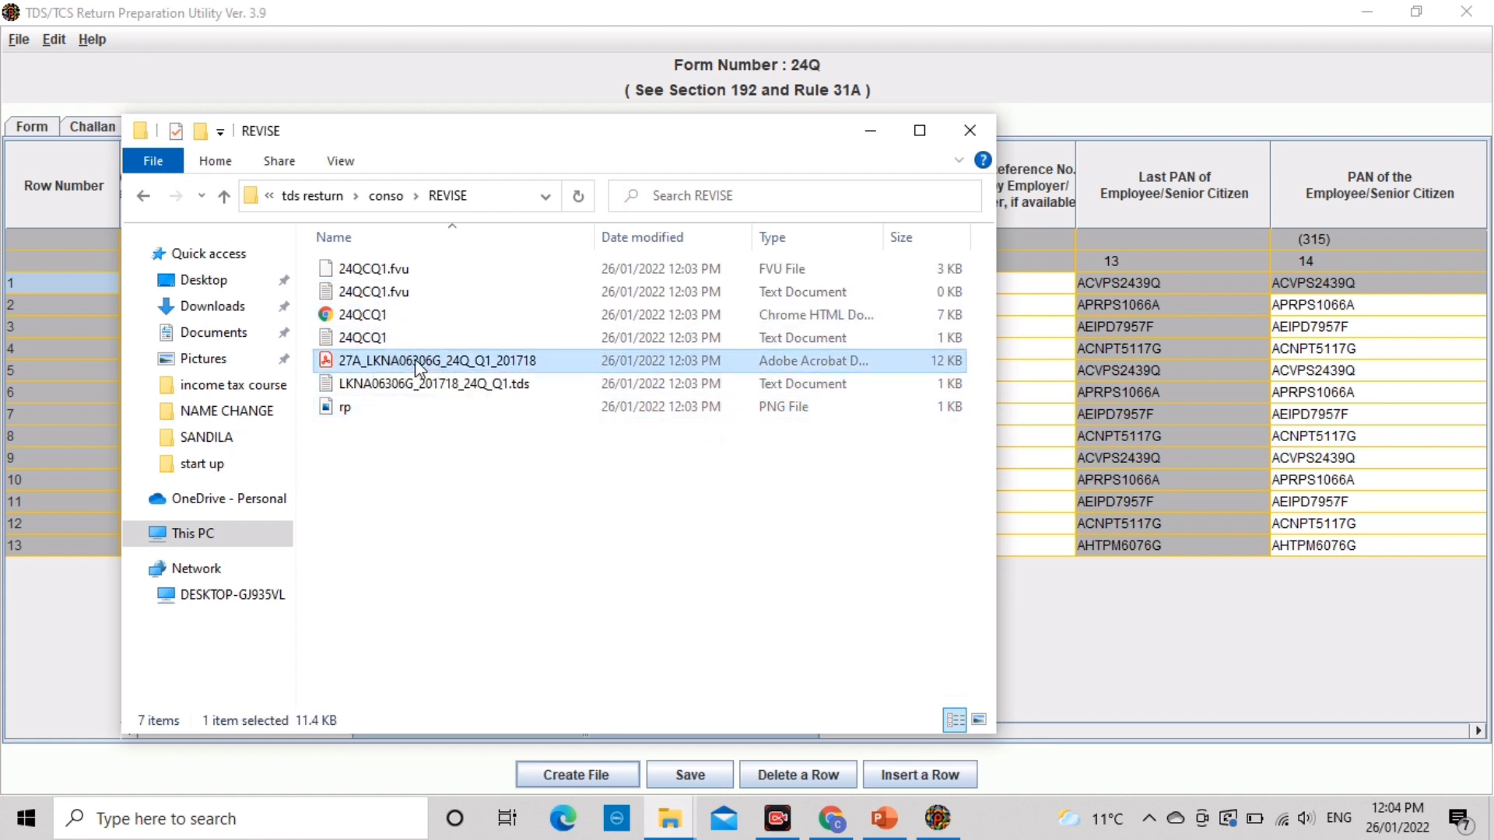
{"action": "left_click", "coordinate": [483, 381]}
{"action": "key", "text": "Up"}
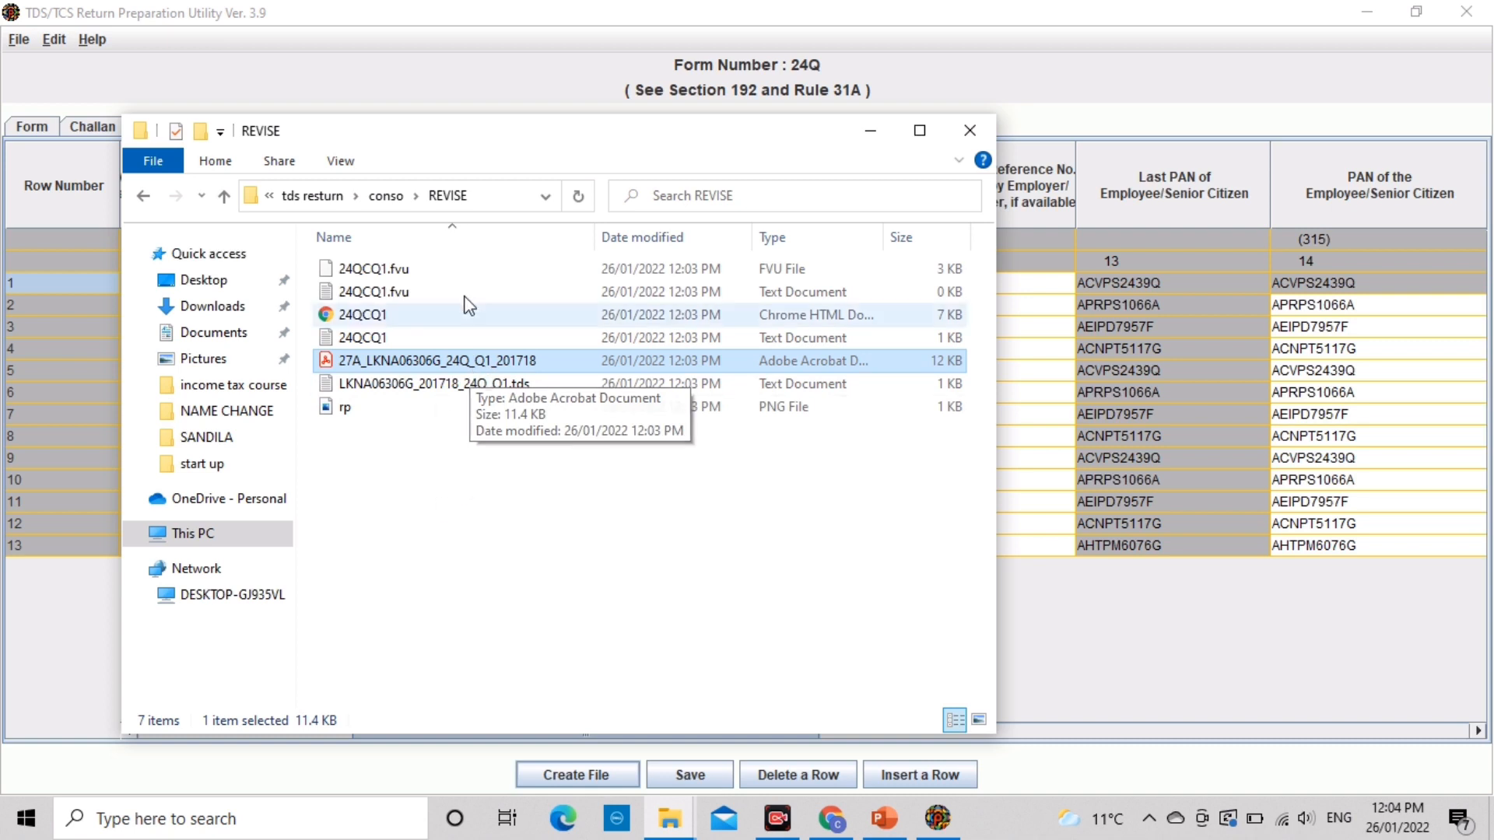
{"action": "left_click", "coordinate": [387, 196]}
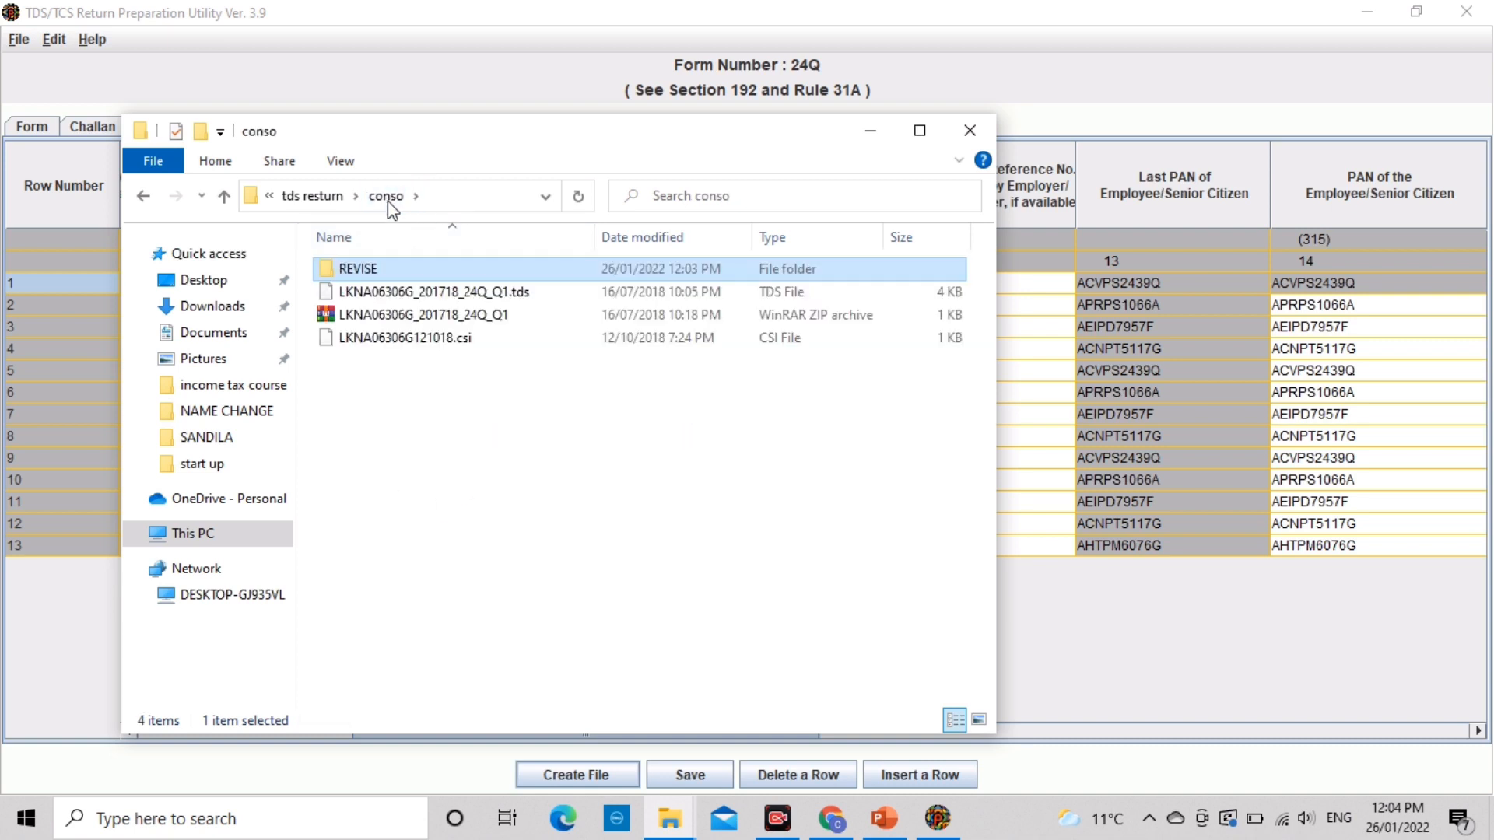
Step: Copy the REVISE folder, then reopen it and highlight the Form 27A PDF
{"action": "right_click", "coordinate": [372, 272]}
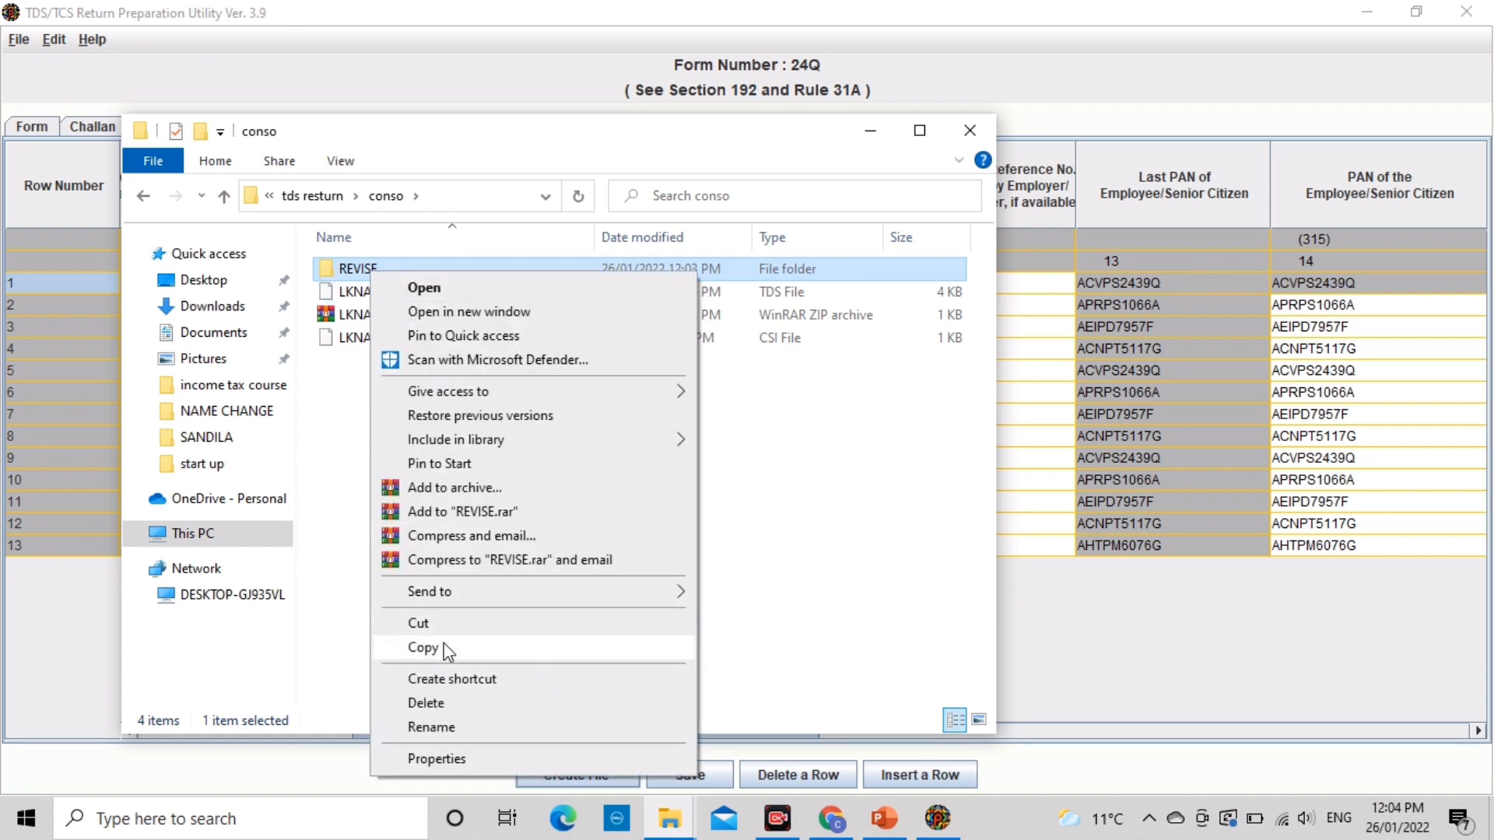
{"action": "left_click", "coordinate": [422, 647]}
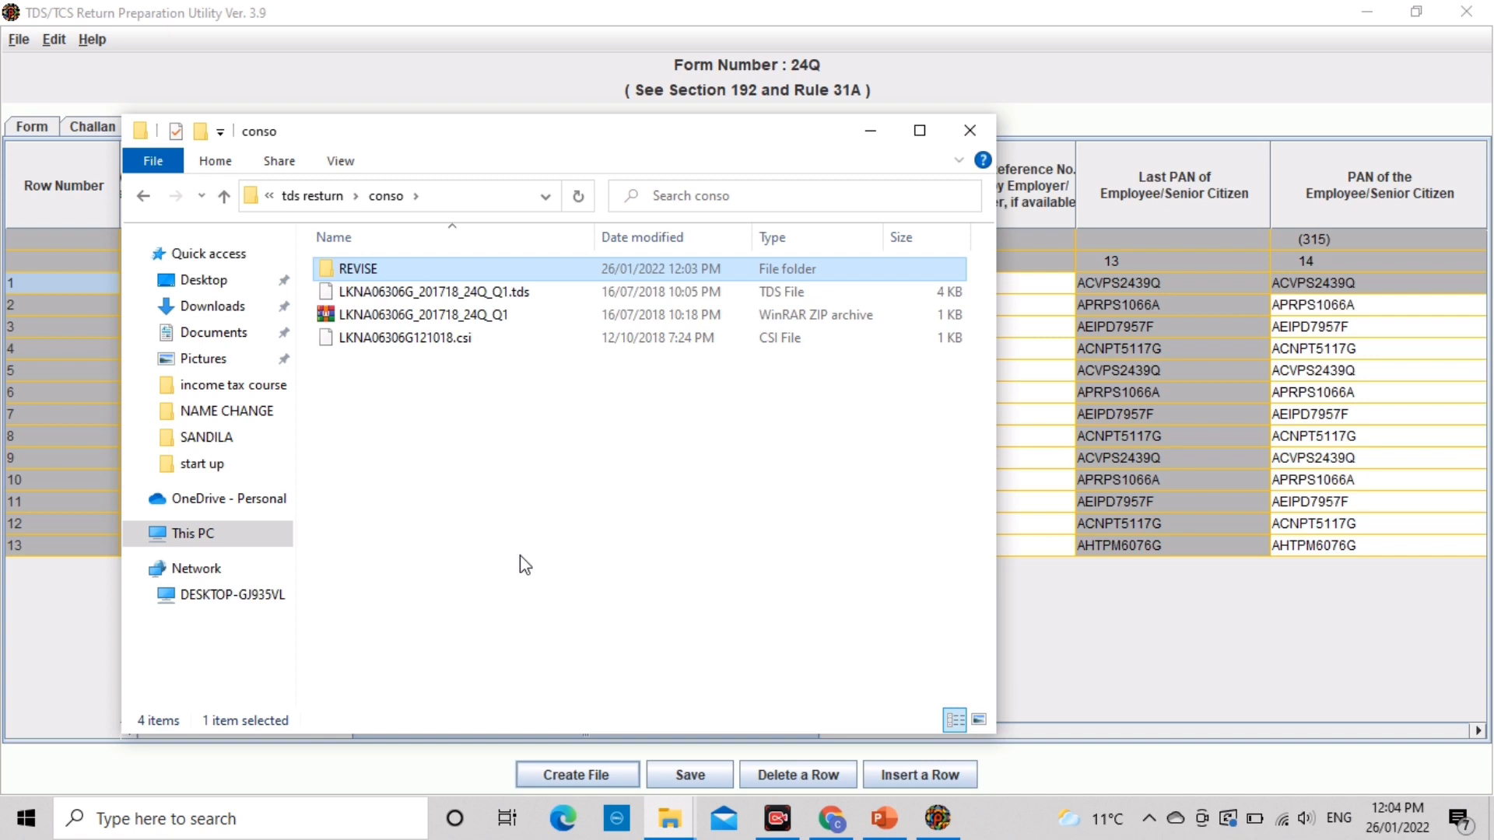
{"action": "key", "text": "Return"}
{"action": "key", "text": "Down"}
{"action": "key", "text": "Down"}
{"action": "key", "text": "Down"}
{"action": "key", "text": "Down"}
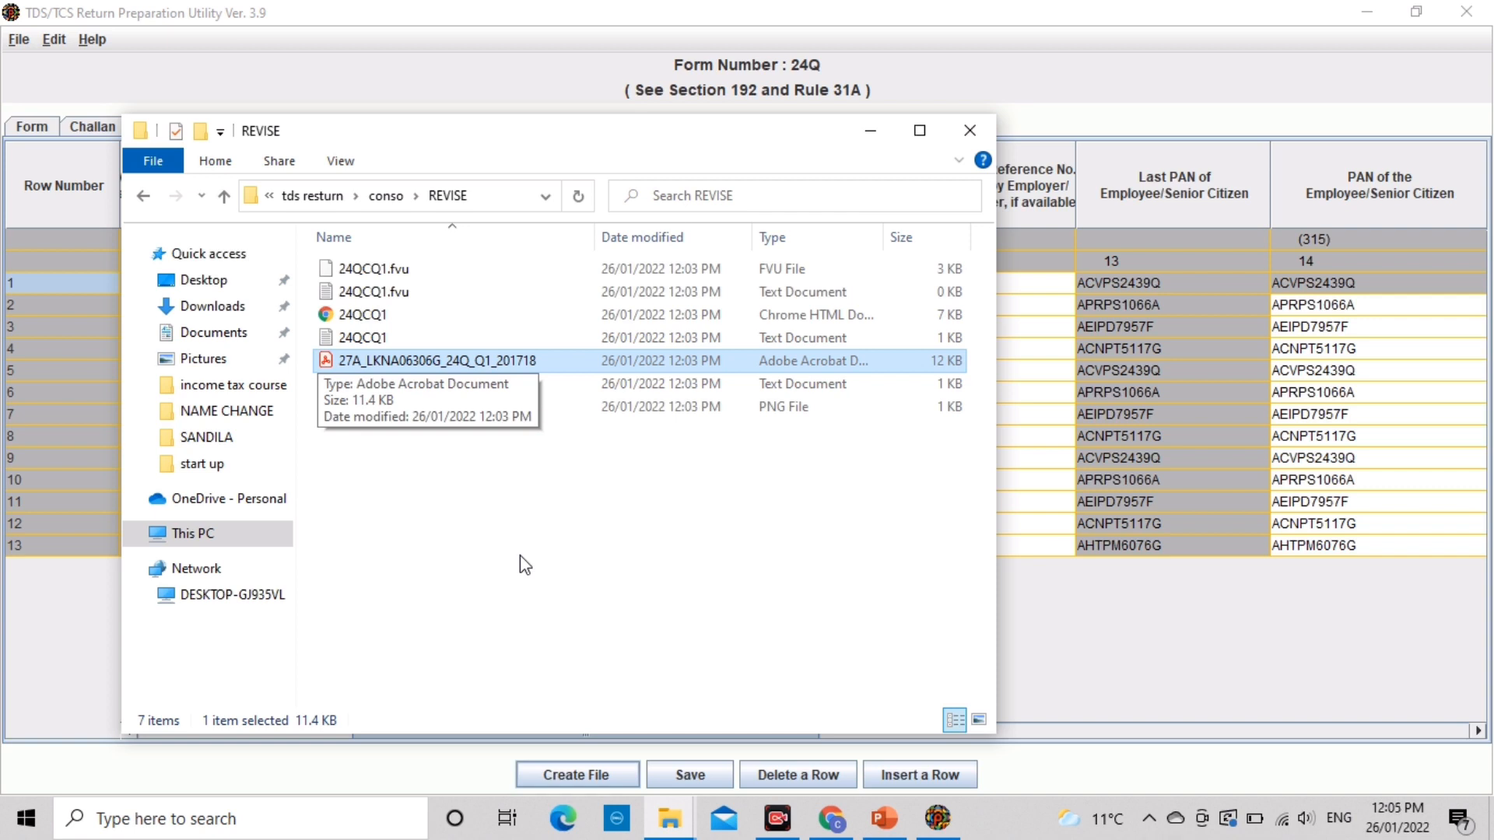
{"action": "key", "text": "BackSpace"}
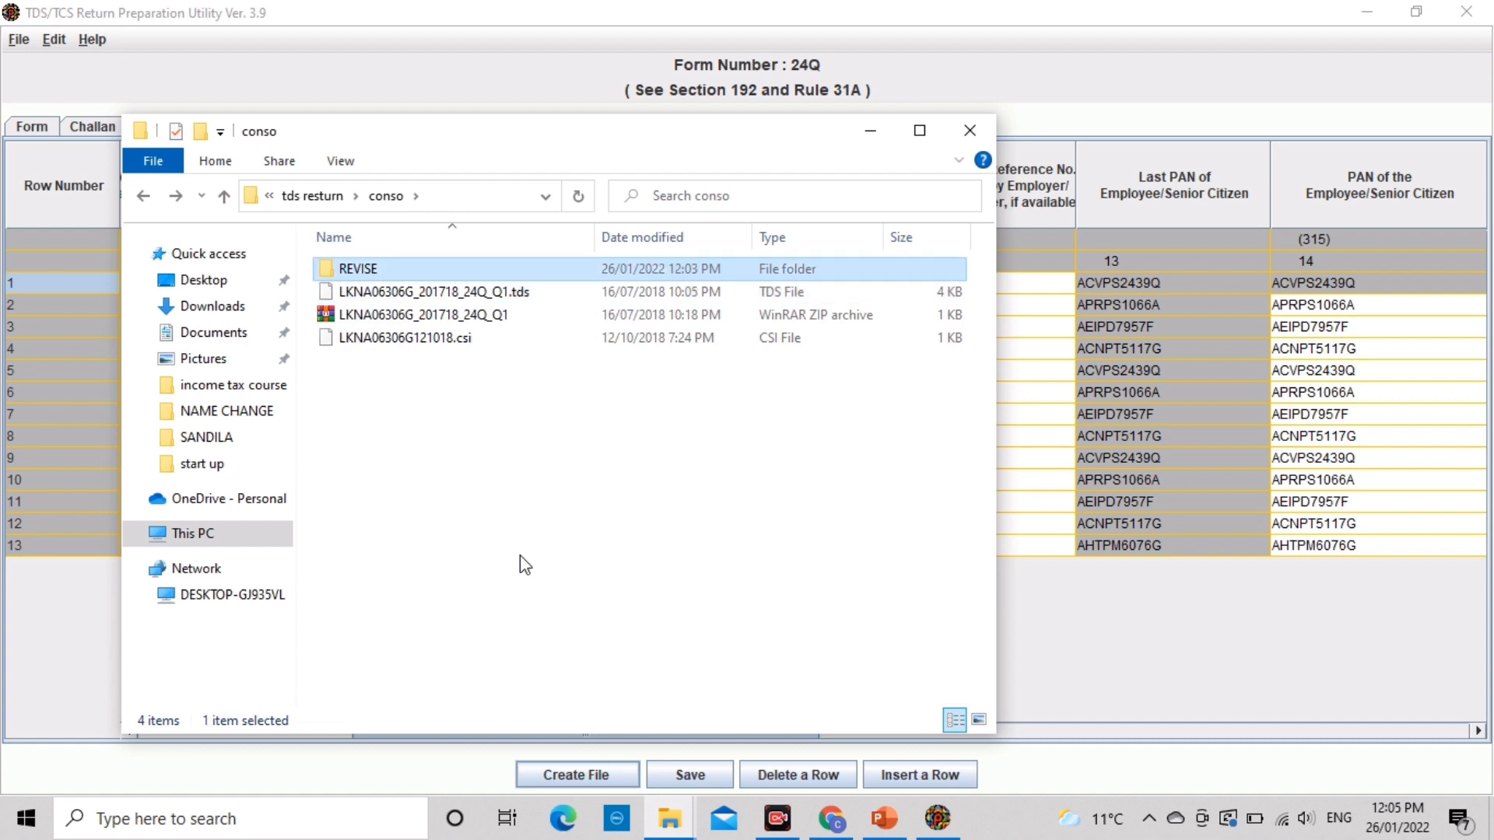
{"action": "key", "text": "Return"}
{"action": "key", "text": "Down"}
{"action": "key", "text": "Down"}
{"action": "key", "text": "Down"}
{"action": "key", "text": "Down"}
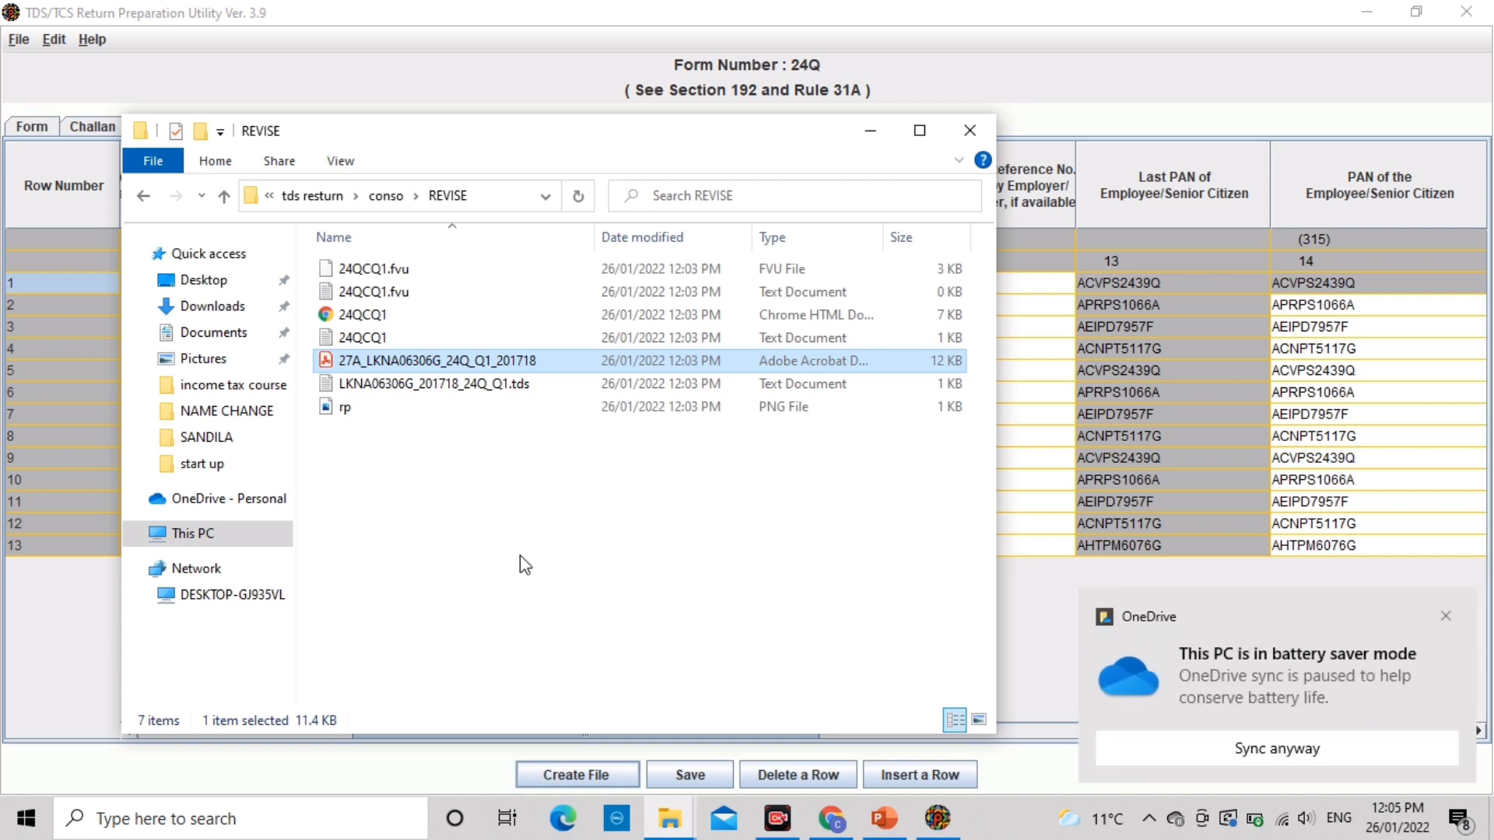
{"action": "left_click", "coordinate": [1447, 615]}
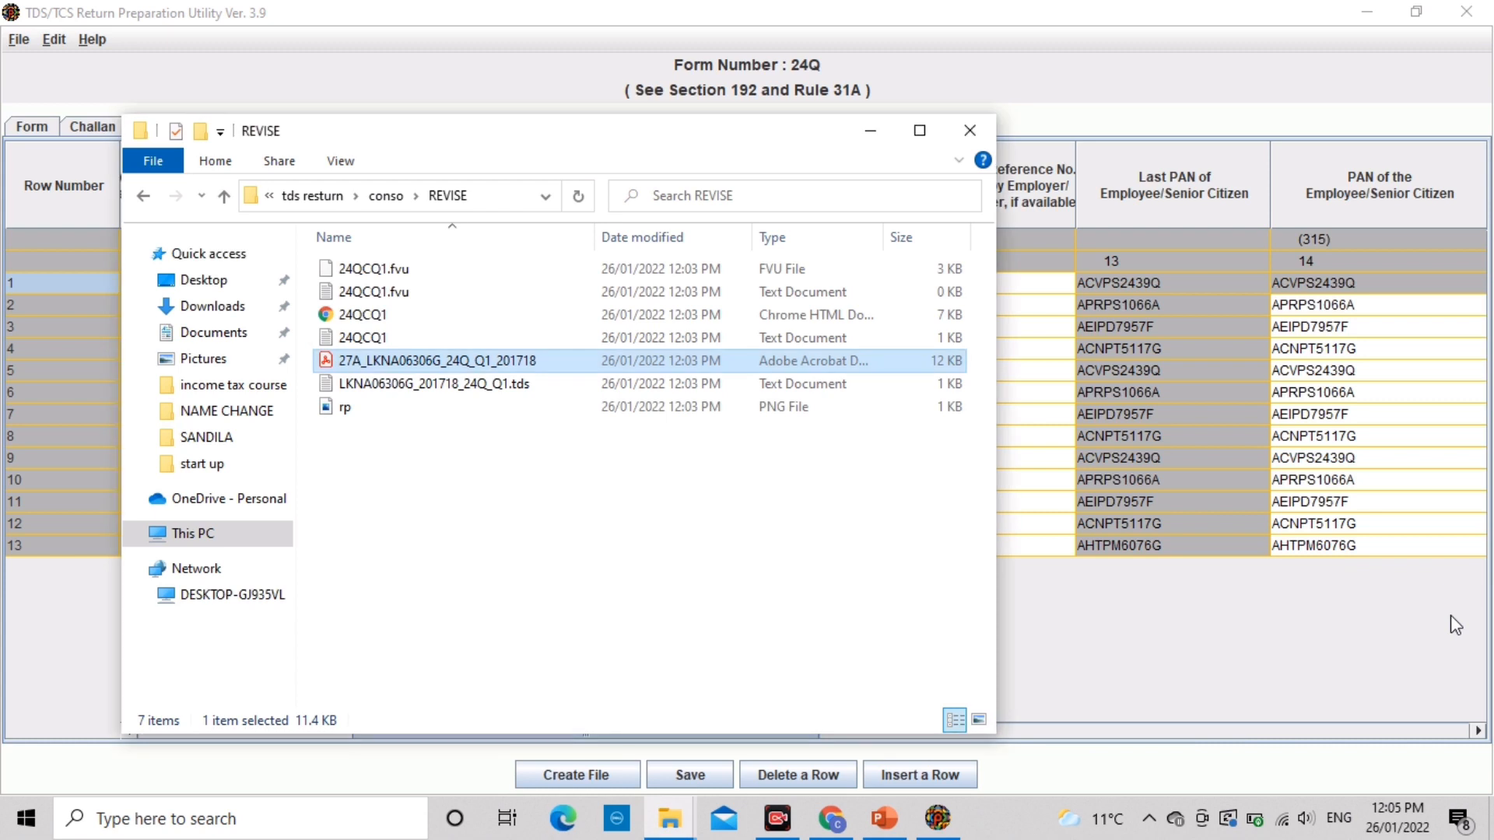